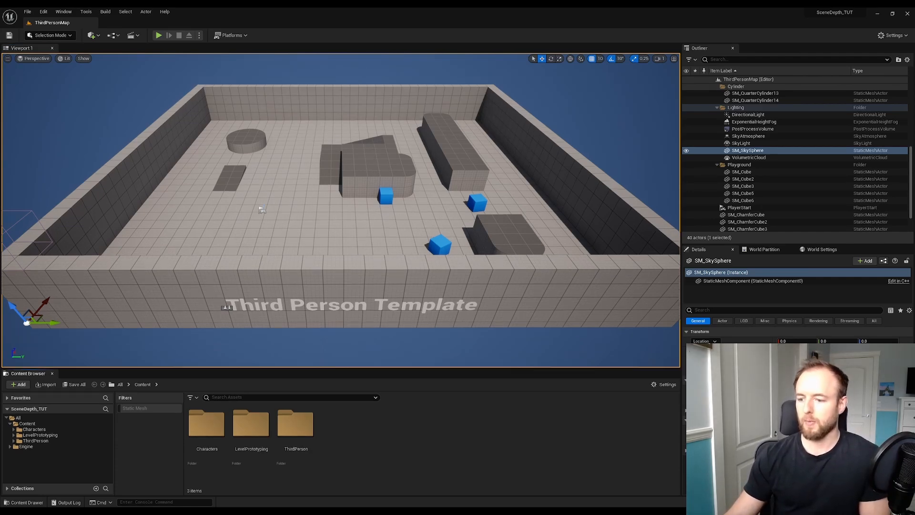
- Switch to the browser and read the DepthFade, PixelDepth and SceneDepth sections of the Depth Expressions documentation, then return to Unreal Editor
key("alt+Tab")
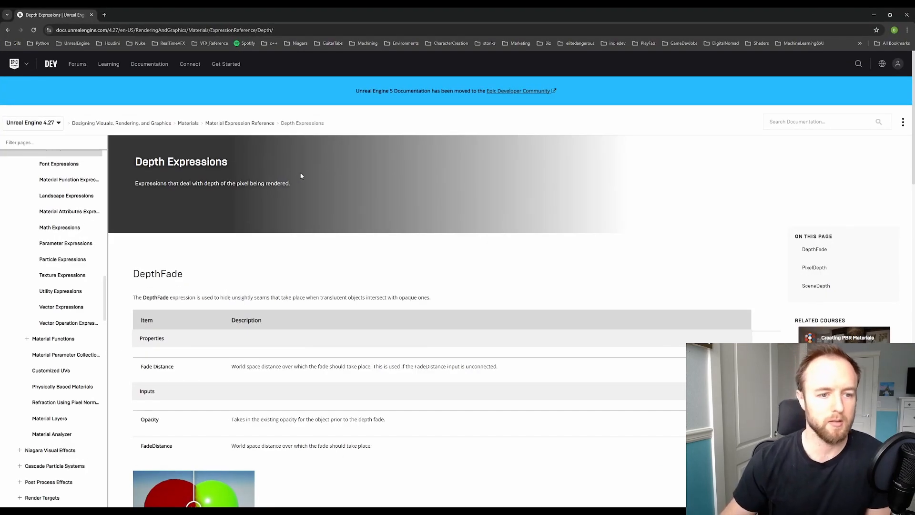
scroll(376, 202, "down", 4)
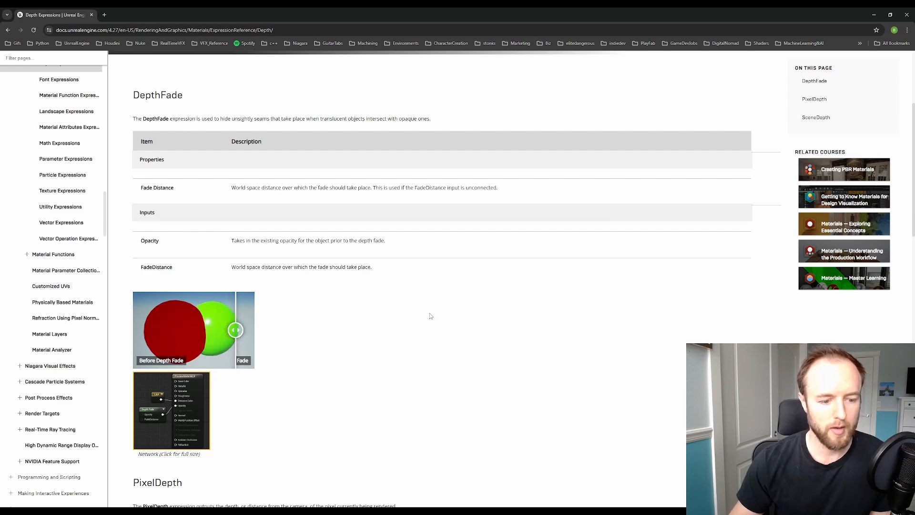
scroll(430, 316, "down", 8)
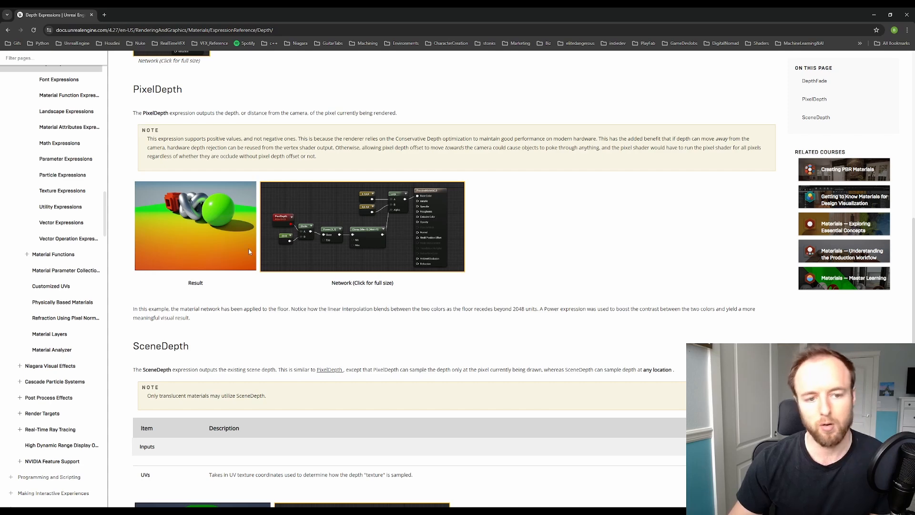
scroll(326, 253, "down", 4)
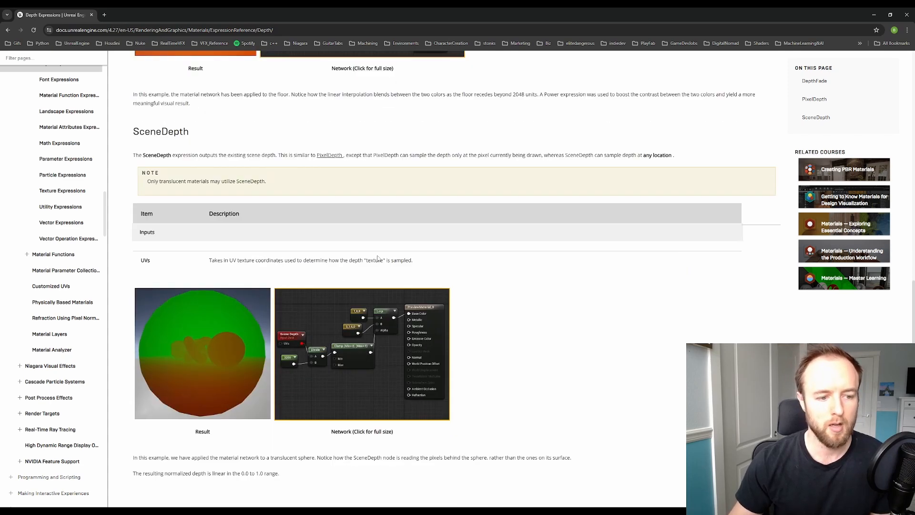
scroll(378, 257, "down", 2)
scroll(378, 257, "up", 2)
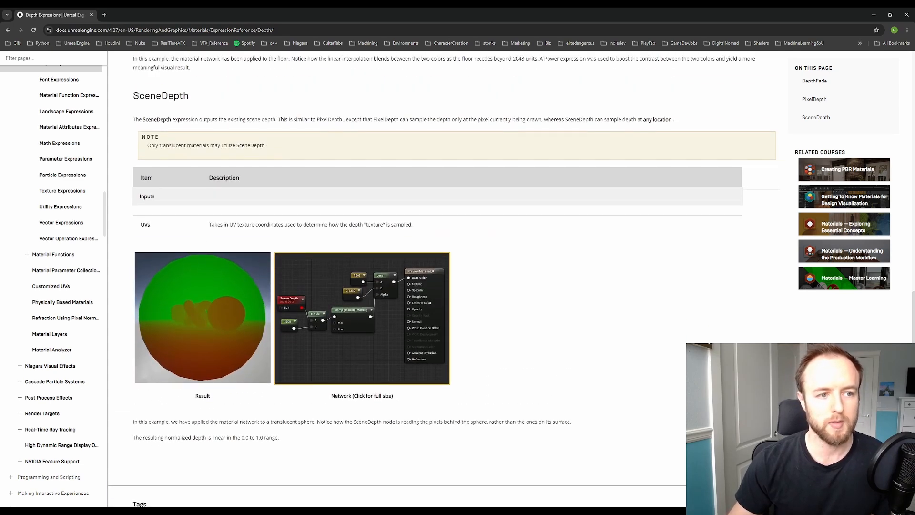
left_click_drag(137, 95, 212, 98)
left_click(290, 96)
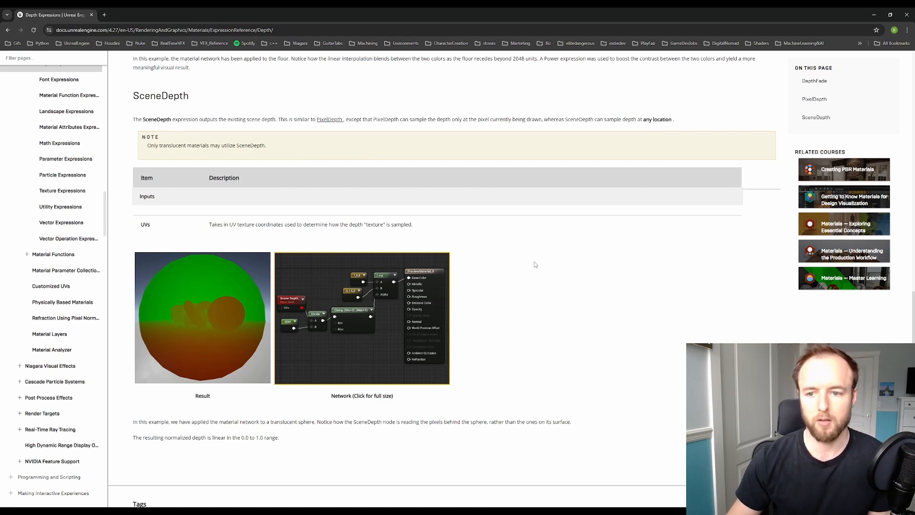
scroll(534, 263, "up", 10)
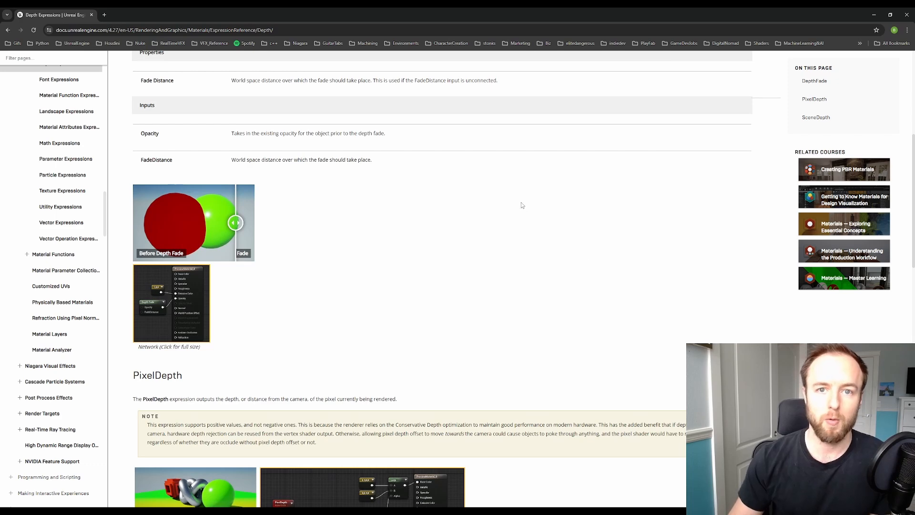
scroll(520, 210, "up", 3)
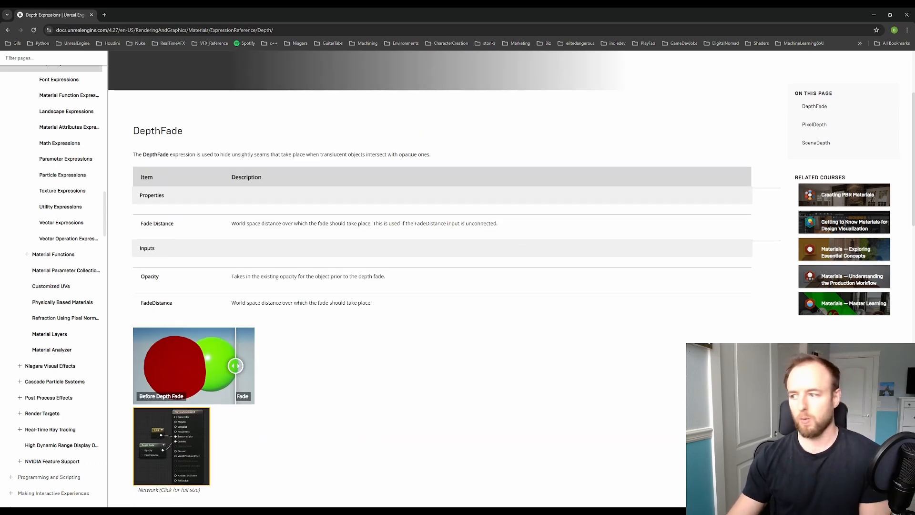
left_click(873, 15)
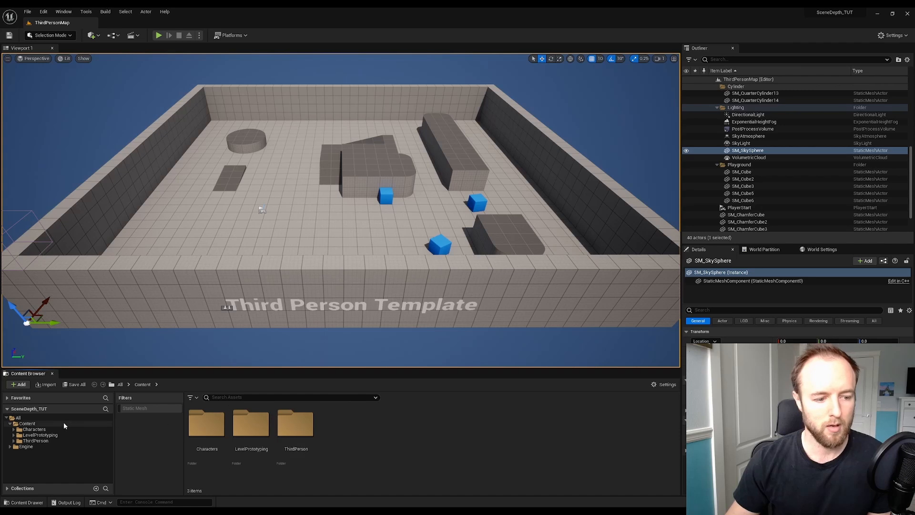
- Create a folder named VFX in the project's Content folder, open it and enlarge the asset browsing area
left_click(28, 423)
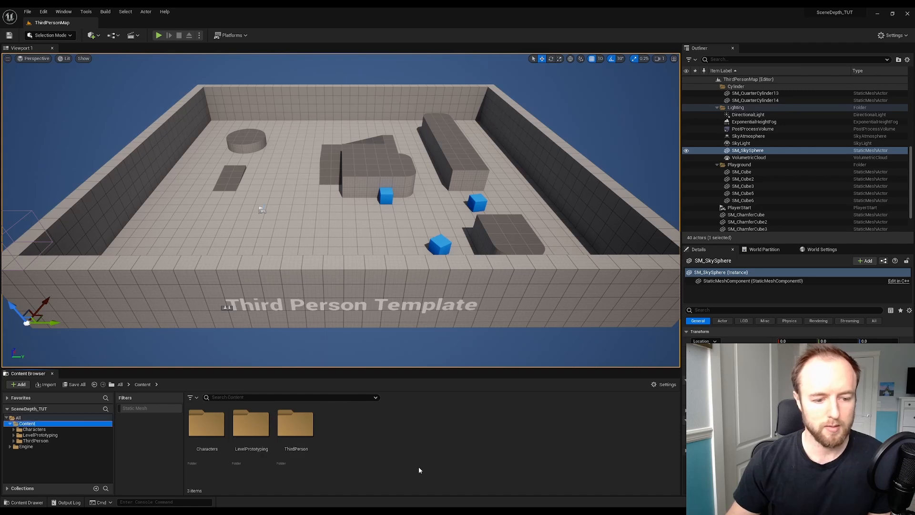
right_click(375, 446)
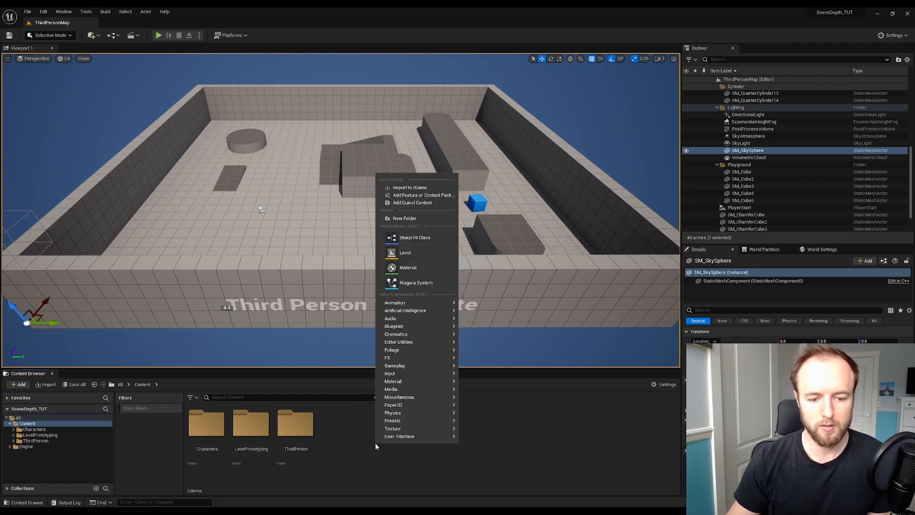
left_click(420, 218)
type("VF")
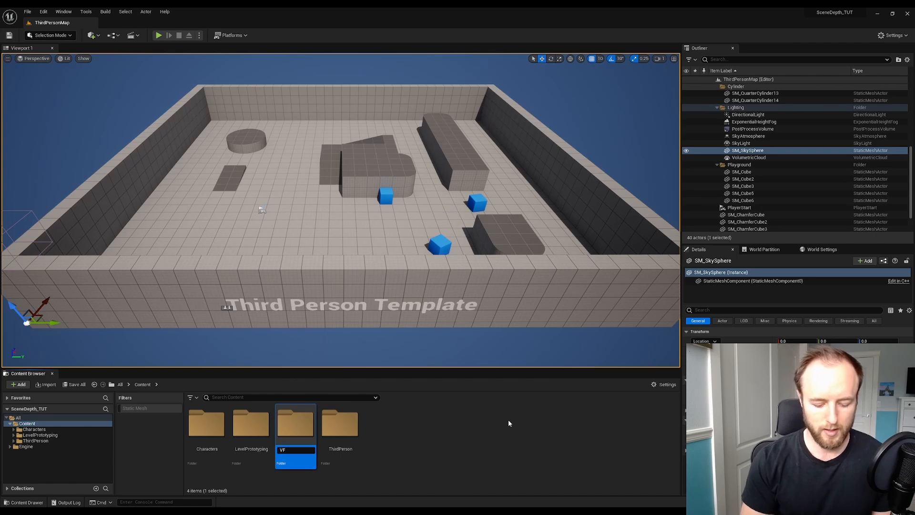
type("X")
key("Return")
left_click(403, 445)
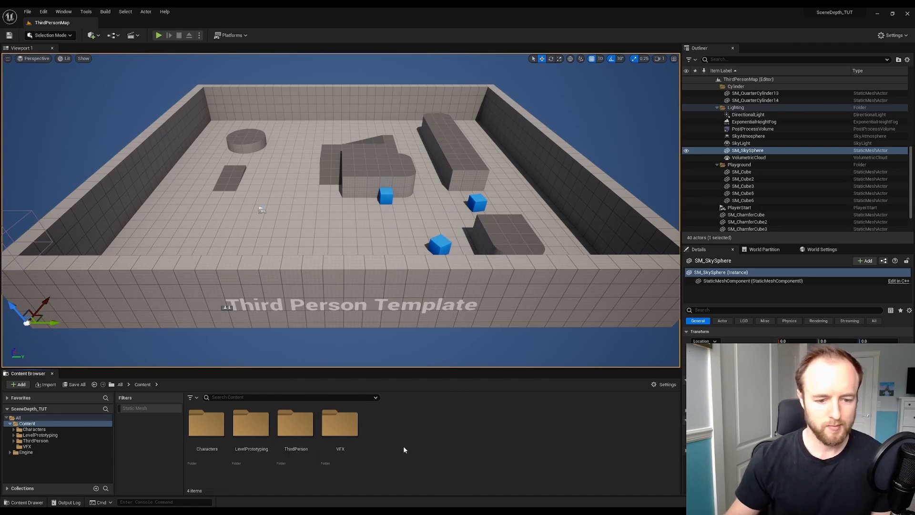
double_click(349, 430)
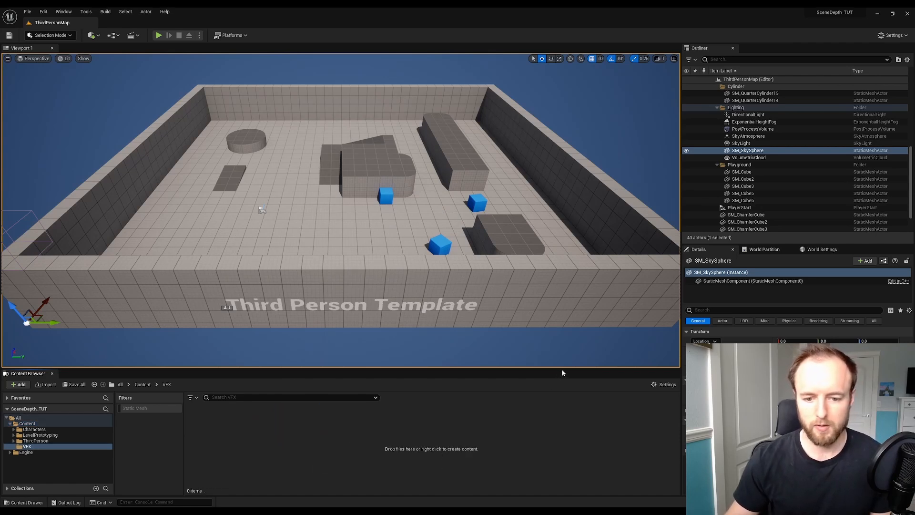
left_click_drag(562, 367, 538, 344)
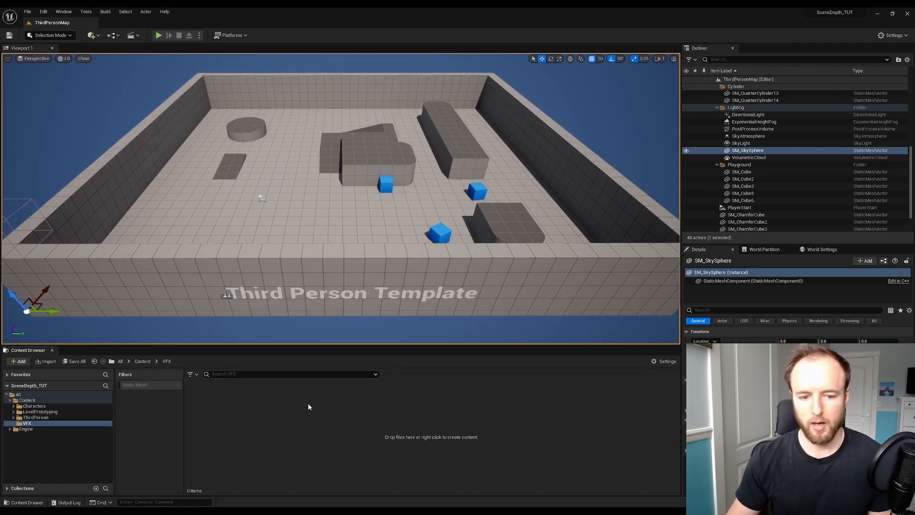
- Create a material named M_DepthFadeIntersection in the VFX folder
right_click(287, 405)
left_click(317, 231)
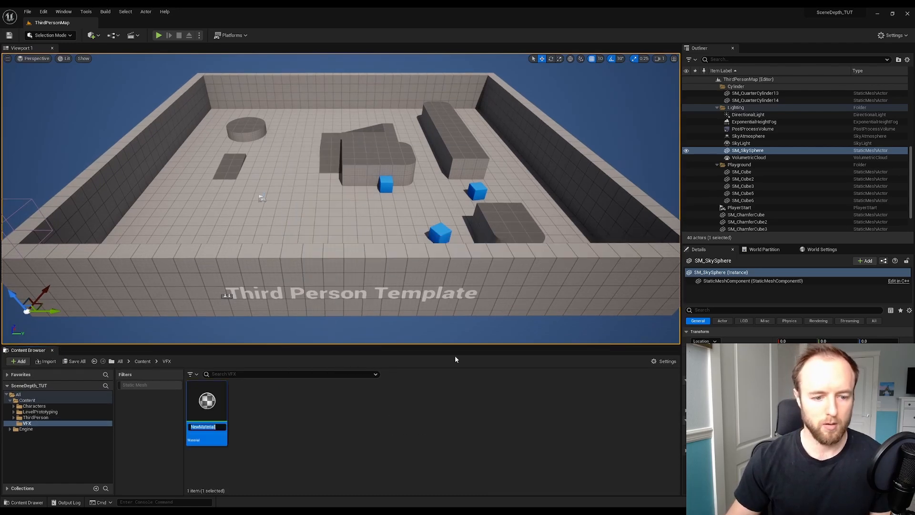
type("M_")
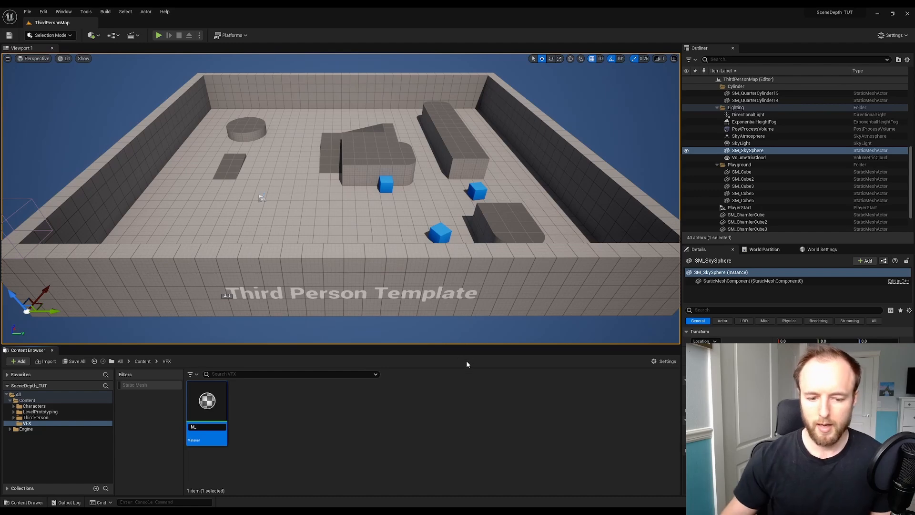
mouse_move(198, 512)
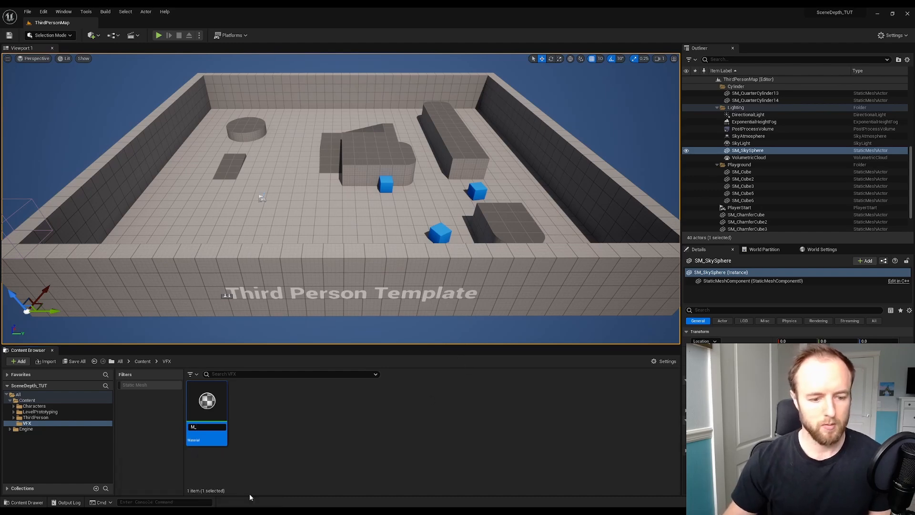
left_click(250, 493)
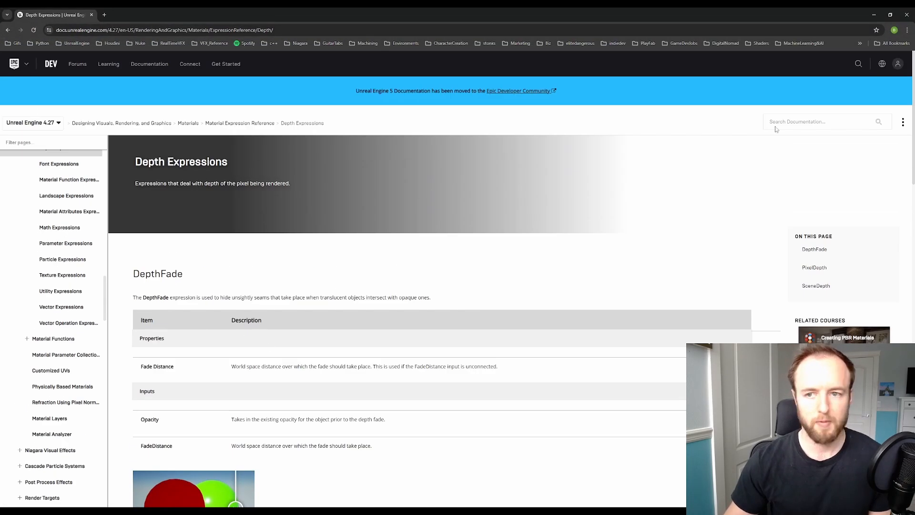
left_click(872, 20)
left_click(268, 433)
left_click(214, 410)
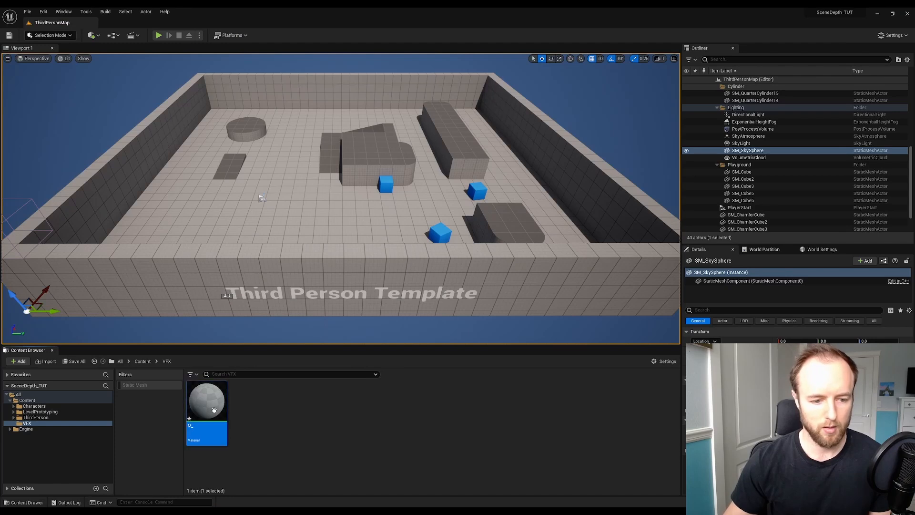
key("F2")
type("M_De")
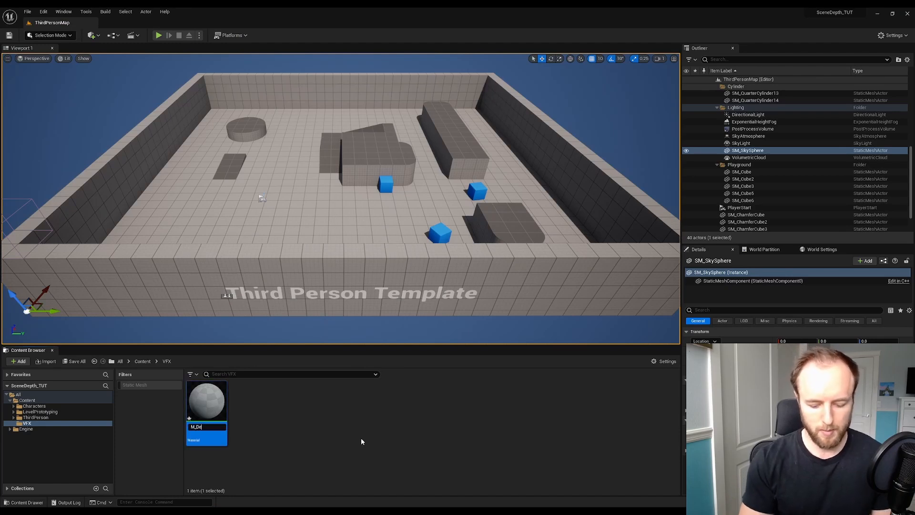
type("pthFadeIn")
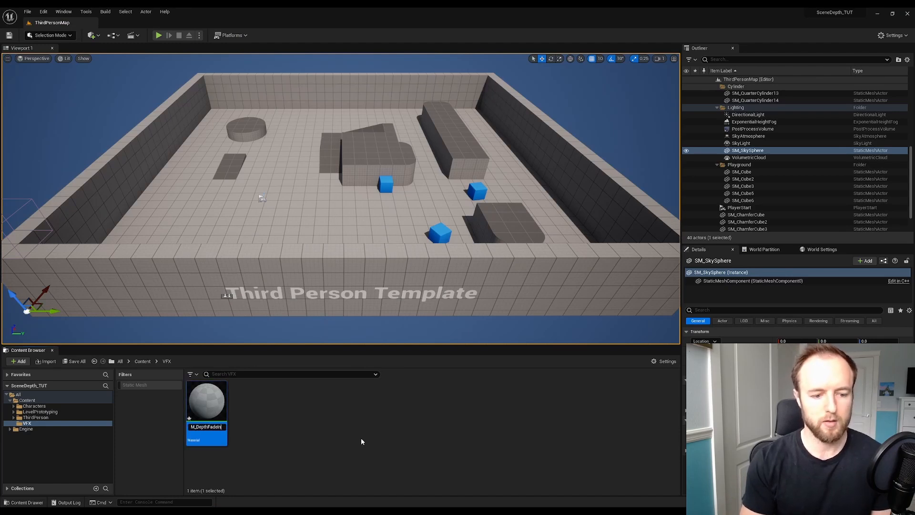
type("tersection")
key("Return")
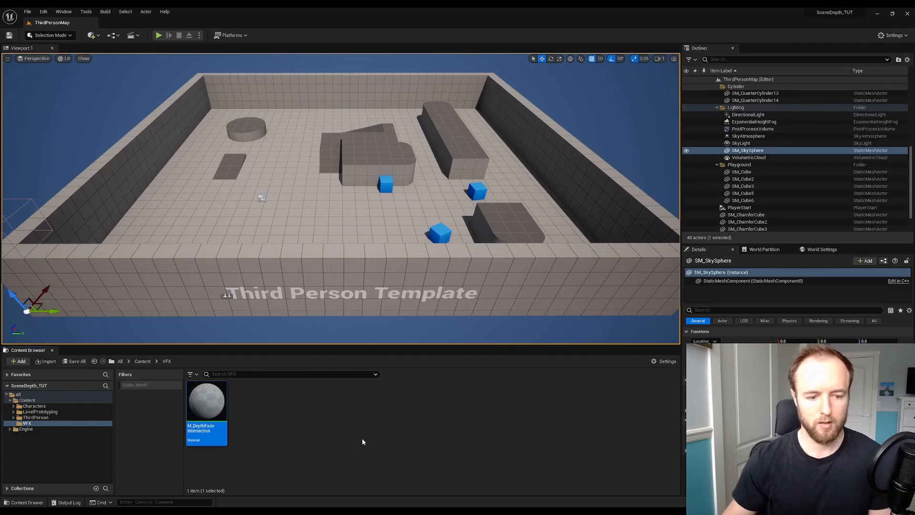
- Open the M_DepthFadeIntersection material, set its Blend Mode to Translucent and save it
double_click(725, 140)
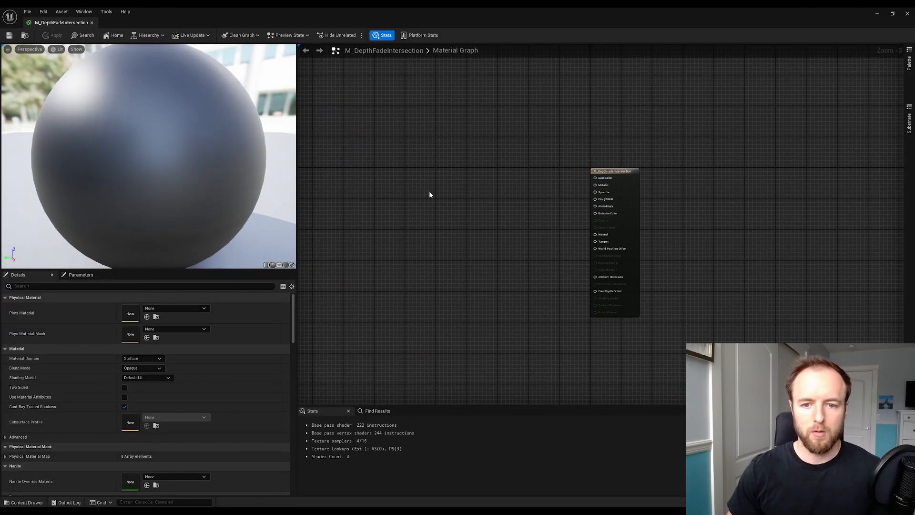
left_click_drag(552, 148, 617, 204)
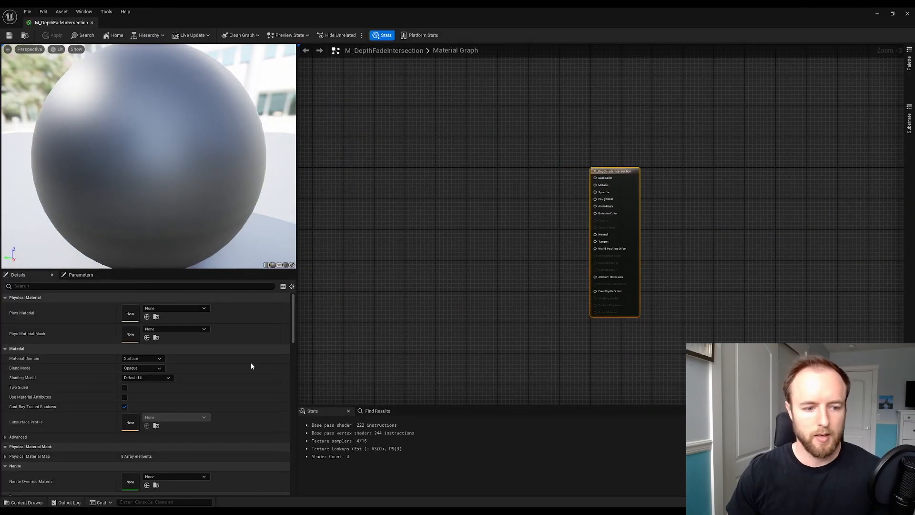
left_click(149, 370)
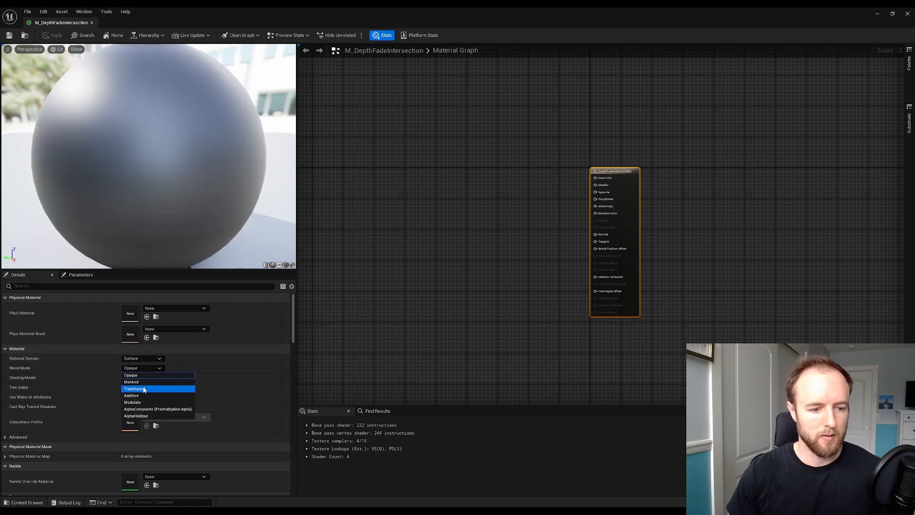
left_click(143, 388)
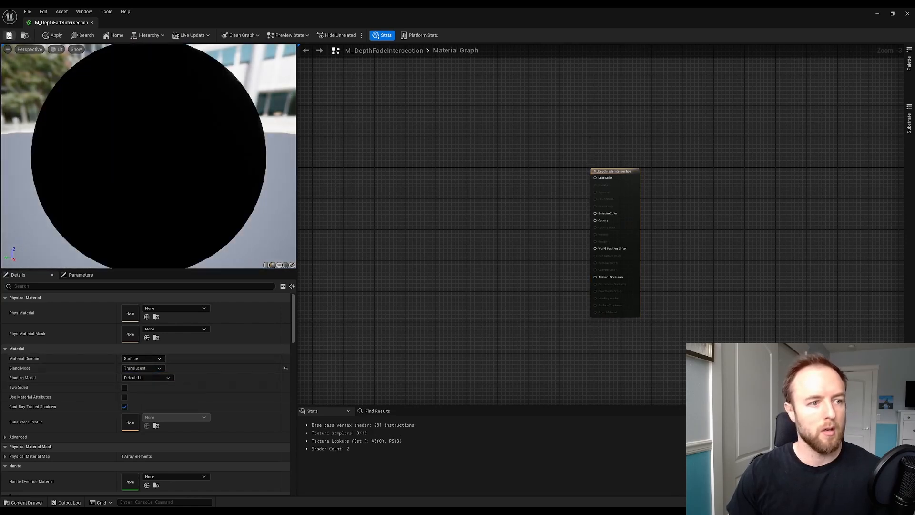
key("ctrl+s")
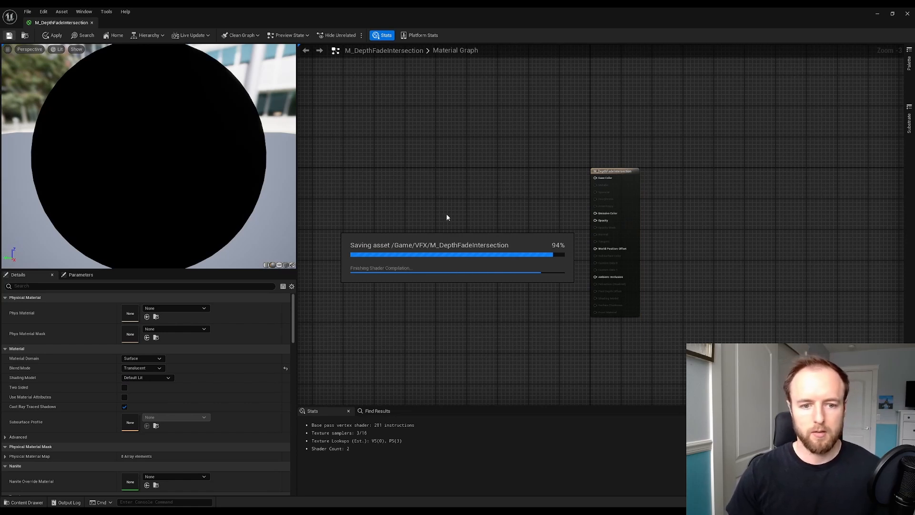
- Add a Depth Fade node to the material graph and place it well to the left of the material's result node
right_click(472, 211)
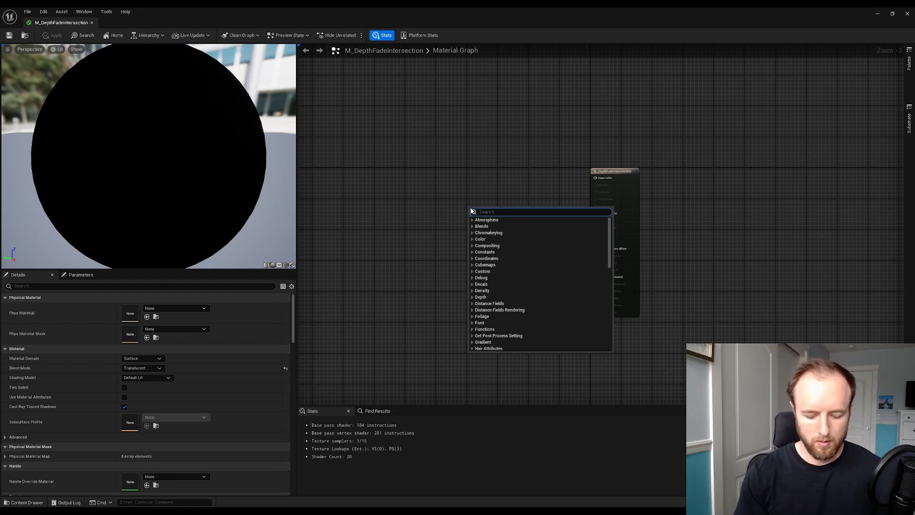
type("depth fade")
key("Return")
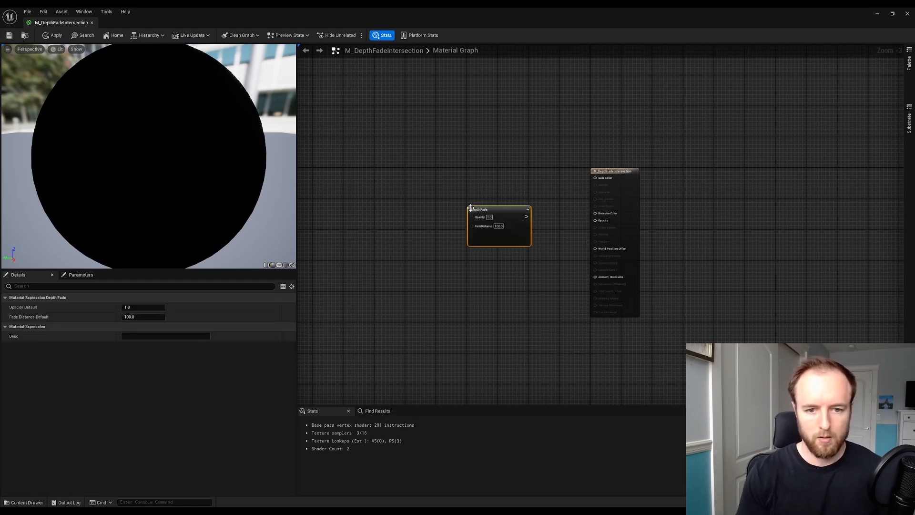
left_click(493, 191)
scroll(471, 210, "up", 3)
left_click_drag(495, 209, 403, 200)
left_click(445, 161)
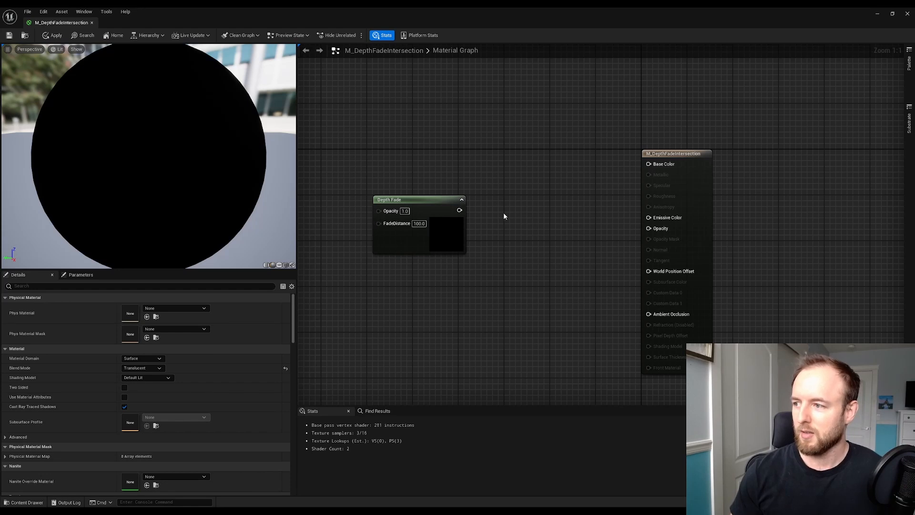
- Add two three-component Constant nodes to the material graph, stacked one under the other above the Depth Fade node
right_click_drag(504, 216, 558, 215)
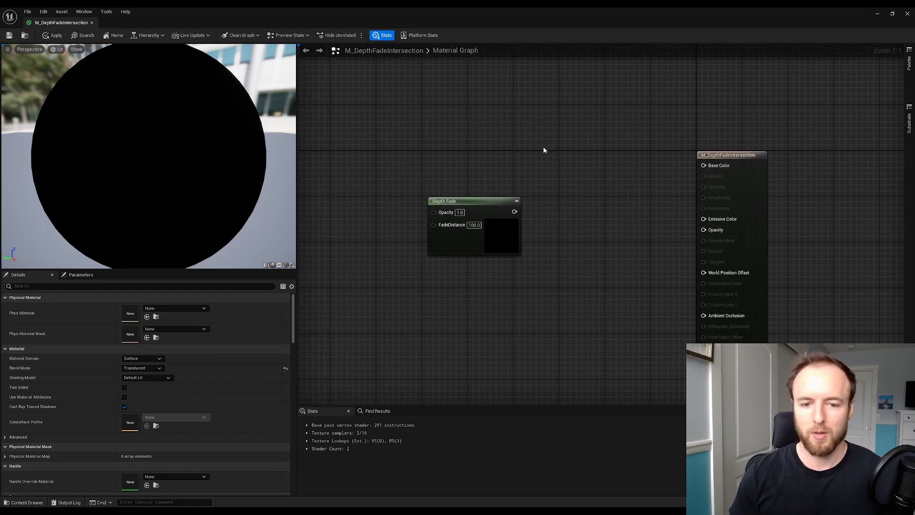
right_click_drag(544, 149, 566, 215)
left_click(505, 171)
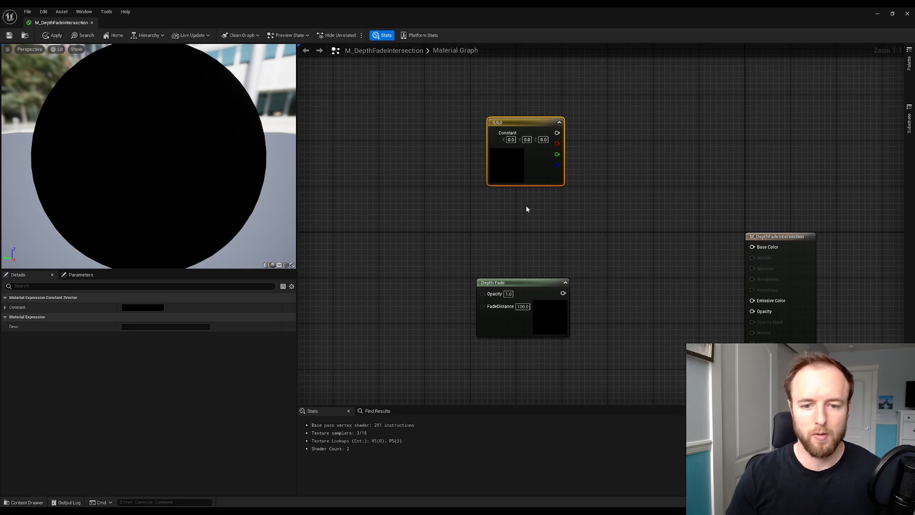
key("ctrl+d")
left_click_drag(552, 216, 514, 201)
left_click(664, 194)
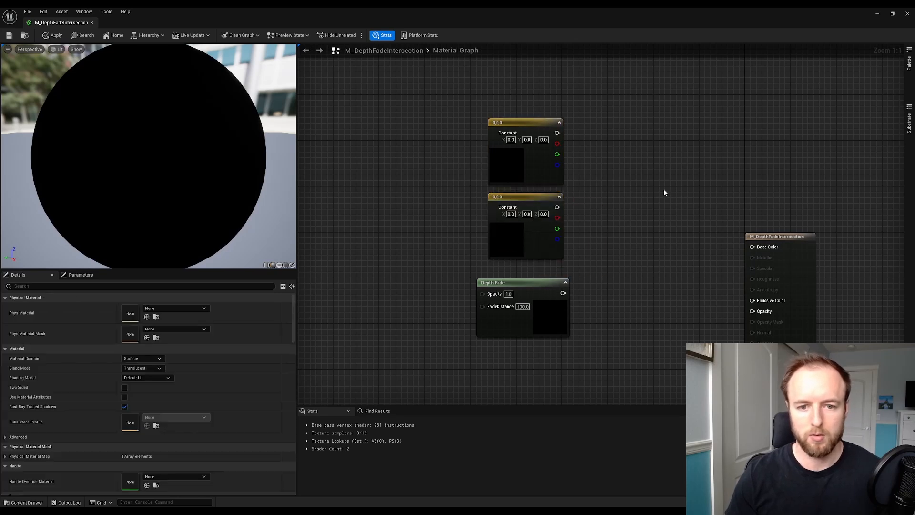
left_click(541, 155)
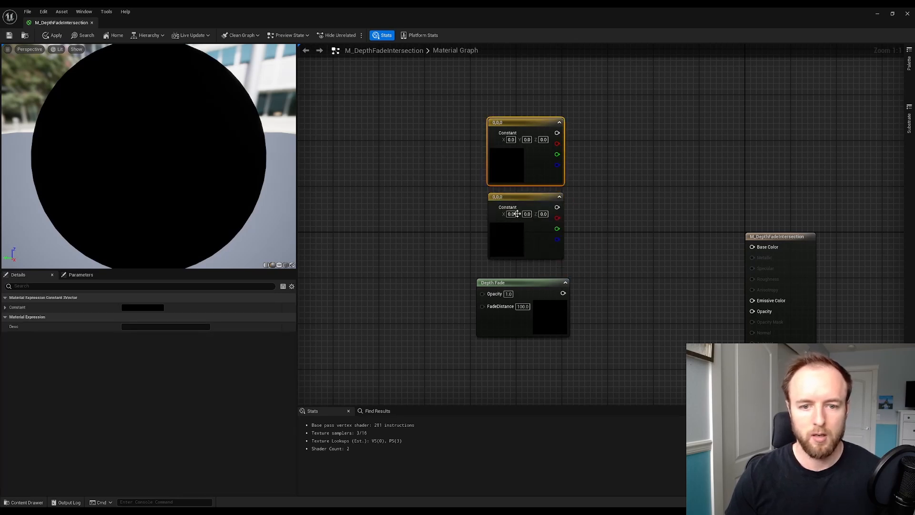
- Set the three-component Constant directly above the Depth Fade node to pure white (1, 1, 1)
double_click(498, 236)
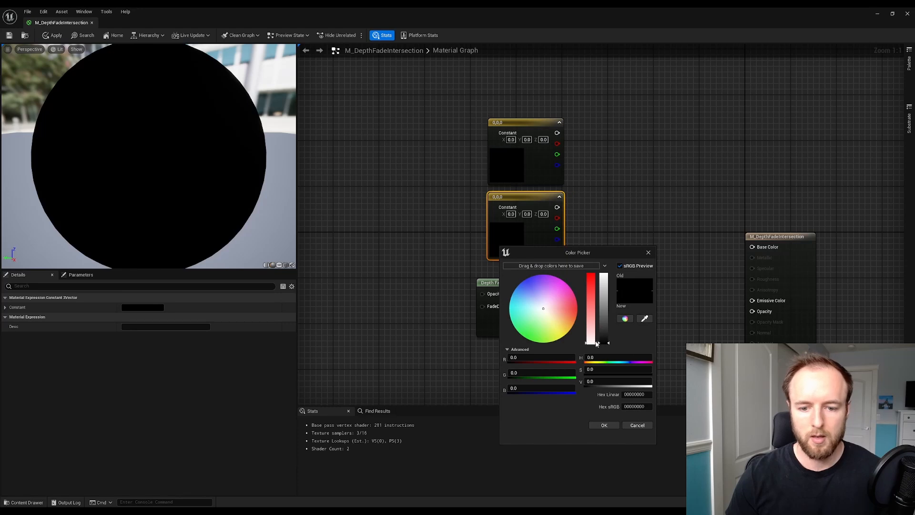
left_click_drag(601, 342, 603, 275)
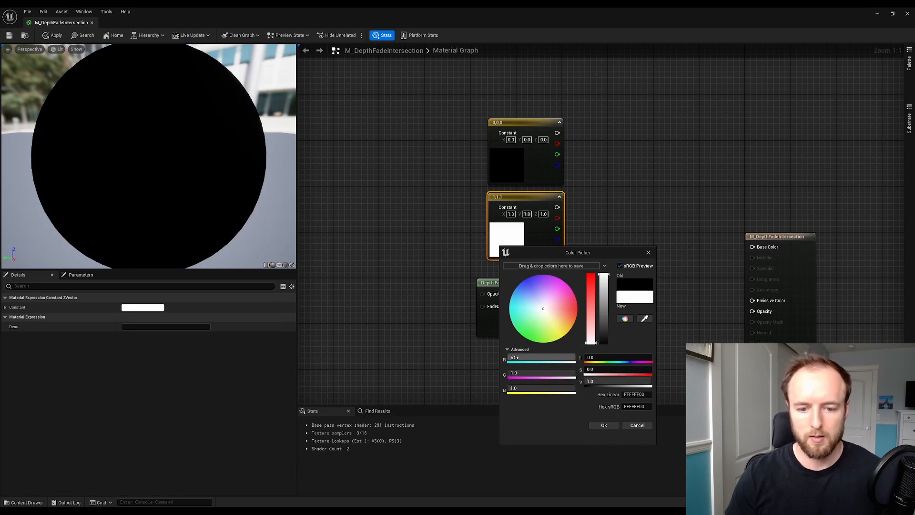
left_click(601, 425)
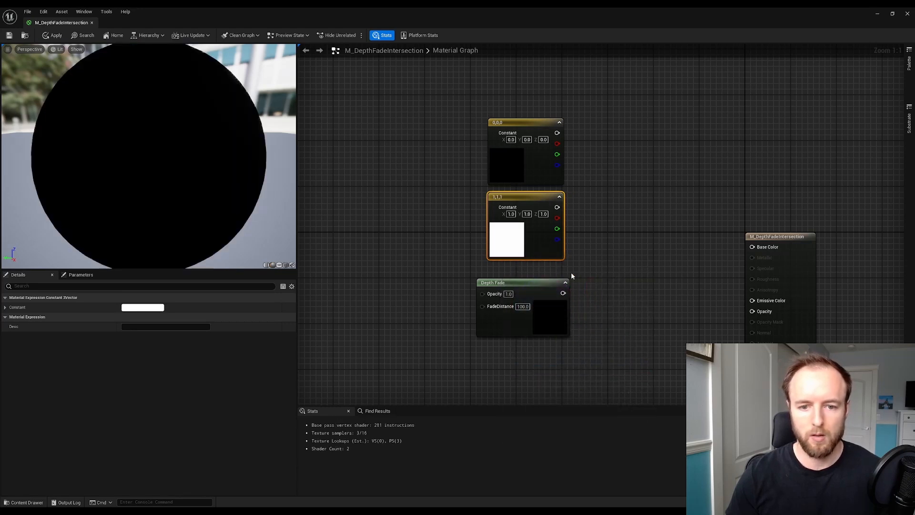
left_click(450, 205)
- Add a Lerp node and wire the black Constant into its A input and the white Constant into B
right_click_drag(619, 230, 560, 185)
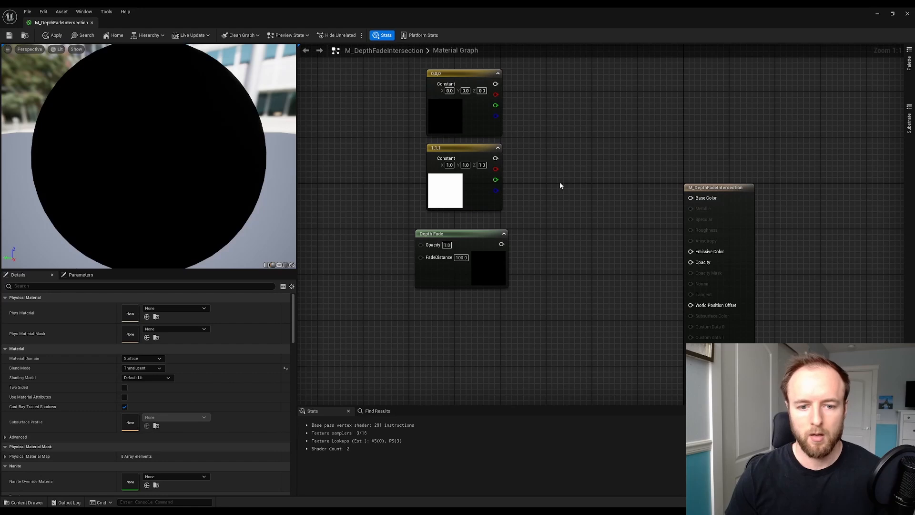
left_click(565, 151)
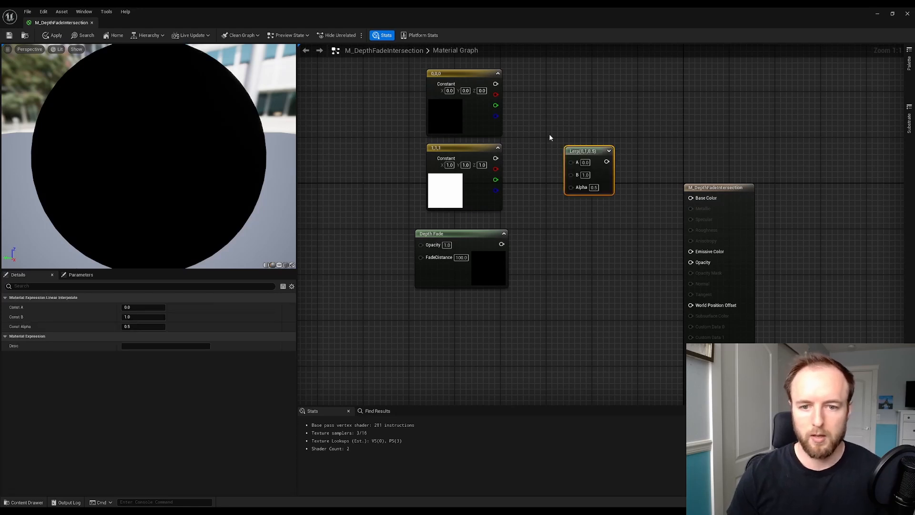
left_click_drag(495, 84, 571, 162)
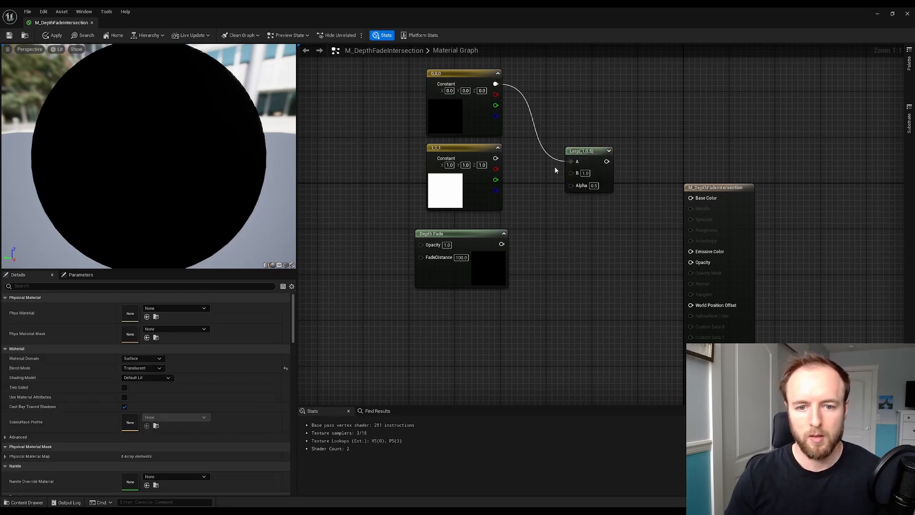
left_click_drag(495, 158, 571, 172)
right_click(577, 230)
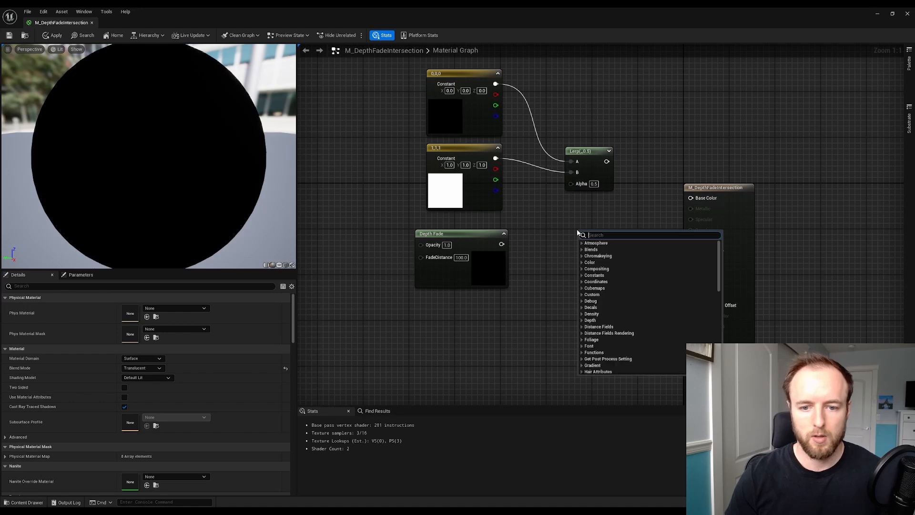
type("lerp")
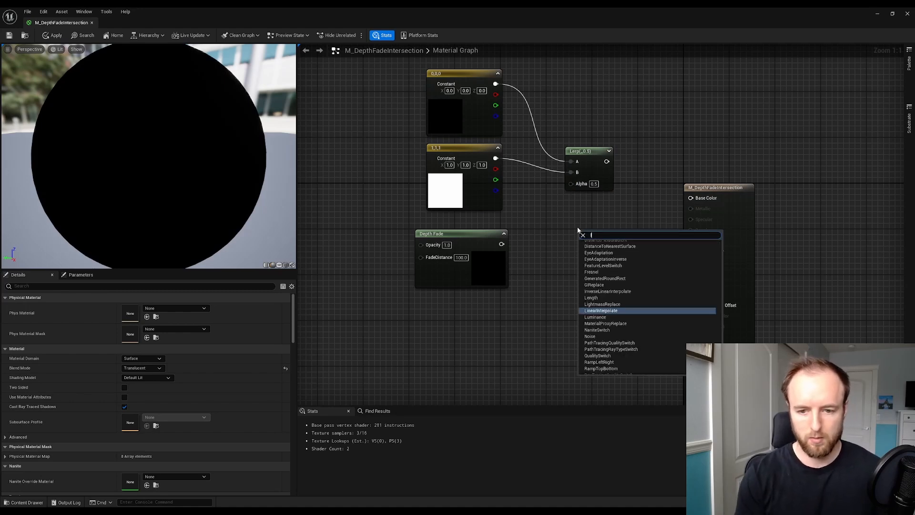
left_click(561, 215)
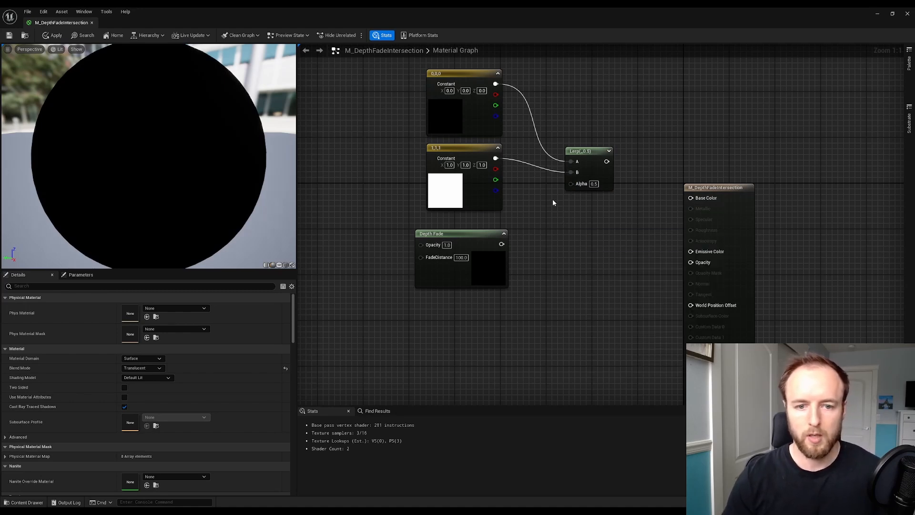
- Wire Depth Fade into the Lerp's Alpha, connect the Lerp output to Emissive Color and save the material
right_click_drag(553, 202, 546, 227)
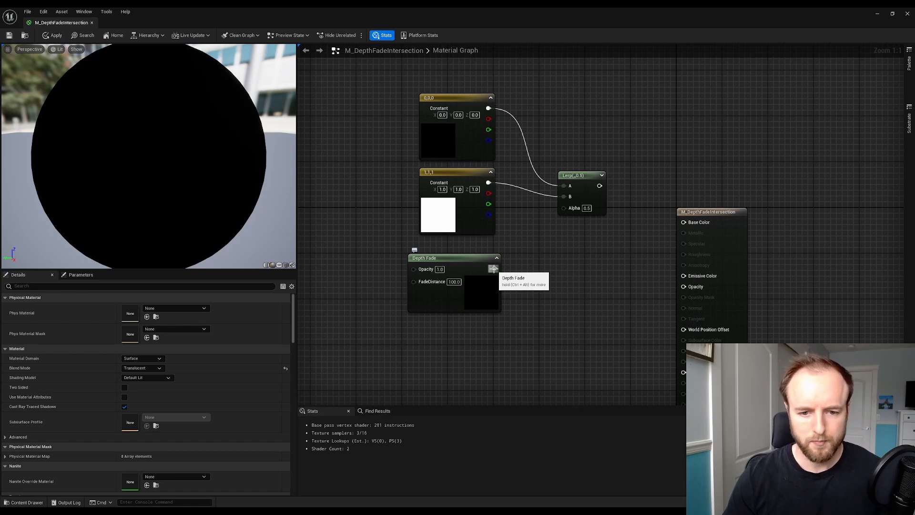
left_click_drag(494, 268, 564, 210)
right_click_drag(623, 257, 596, 233)
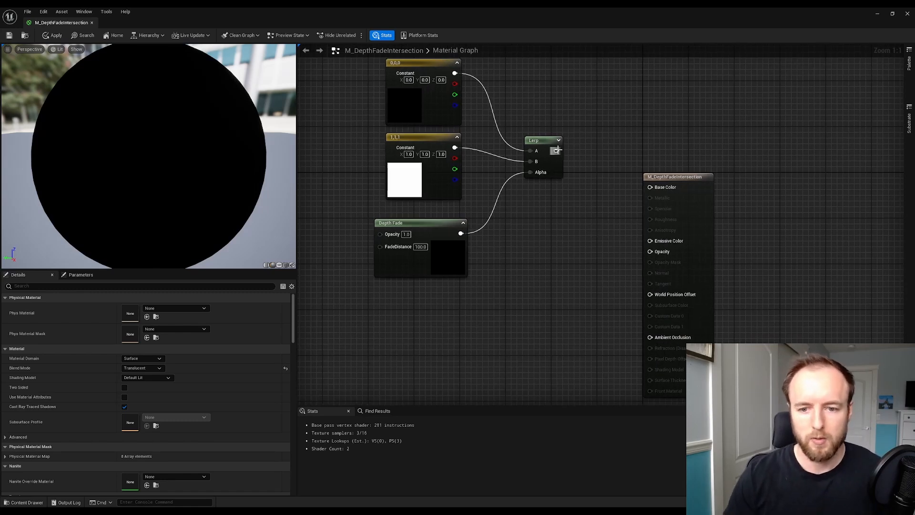
left_click_drag(556, 150, 650, 240)
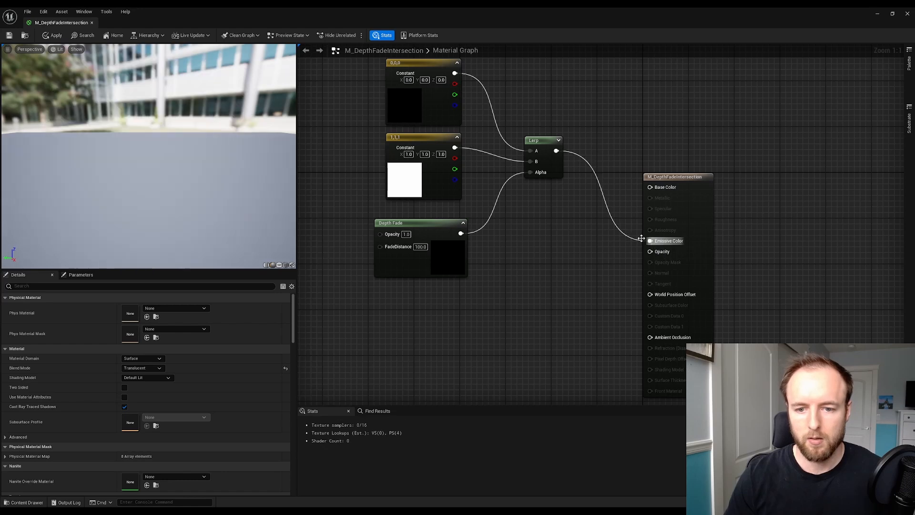
key("ctrl+s")
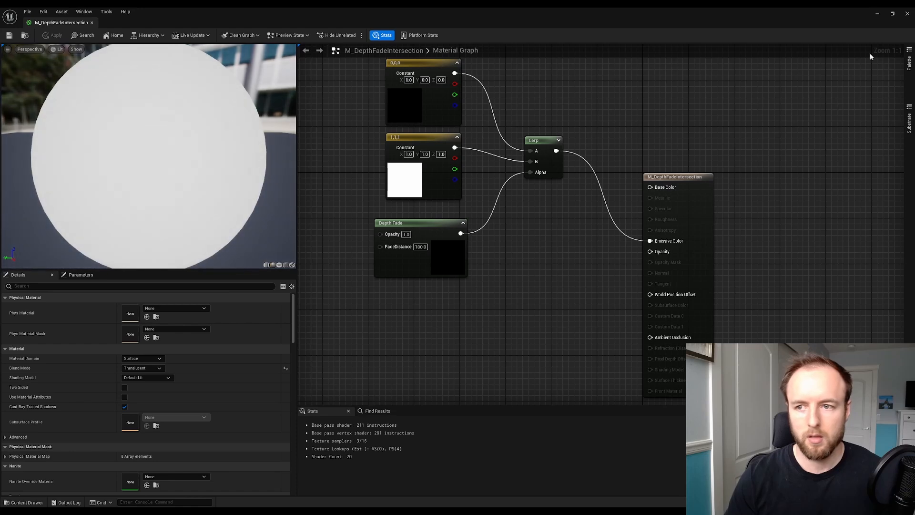
- Return to the level and place a Sphere shape from Place Actors on the floor among the obstacles
left_click(878, 14)
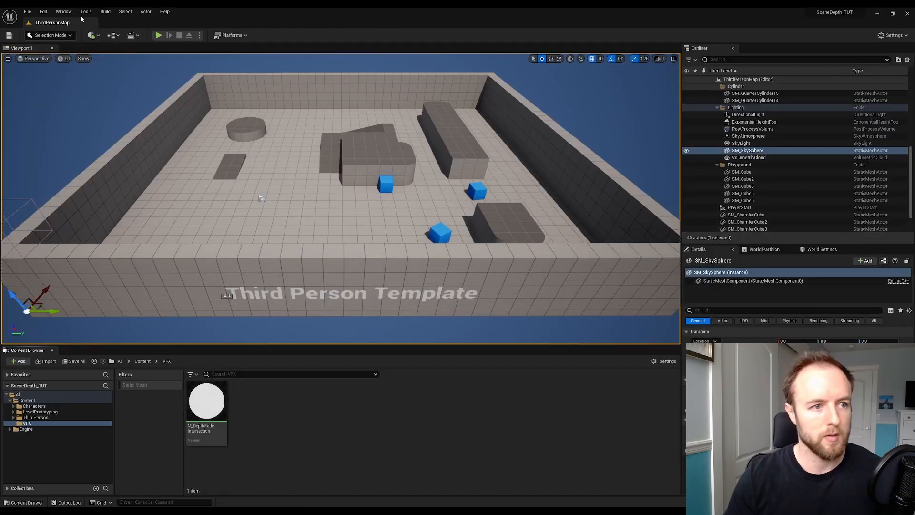
left_click(62, 12)
left_click(62, 12)
left_click(62, 12)
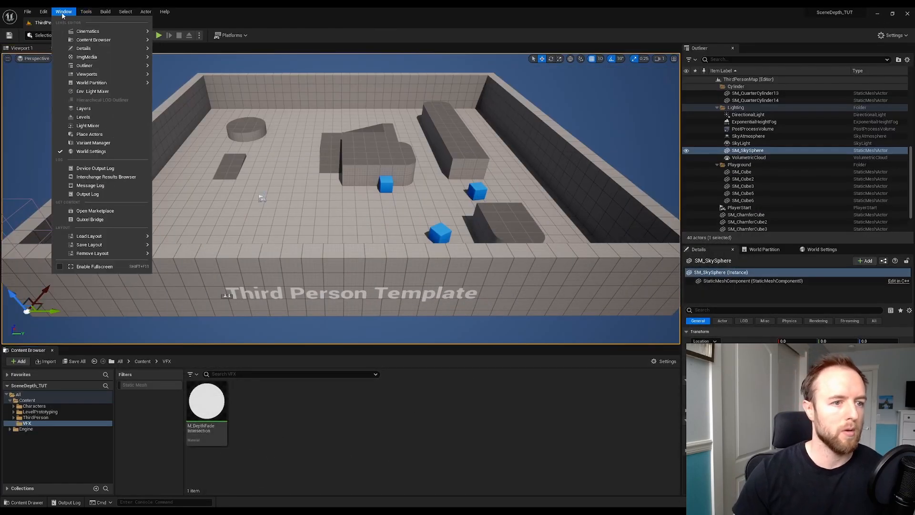
left_click(99, 133)
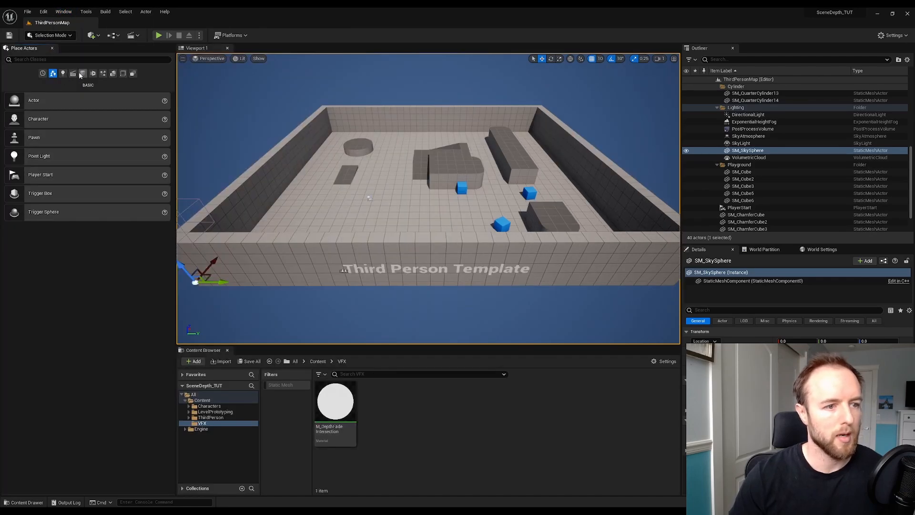
left_click(82, 74)
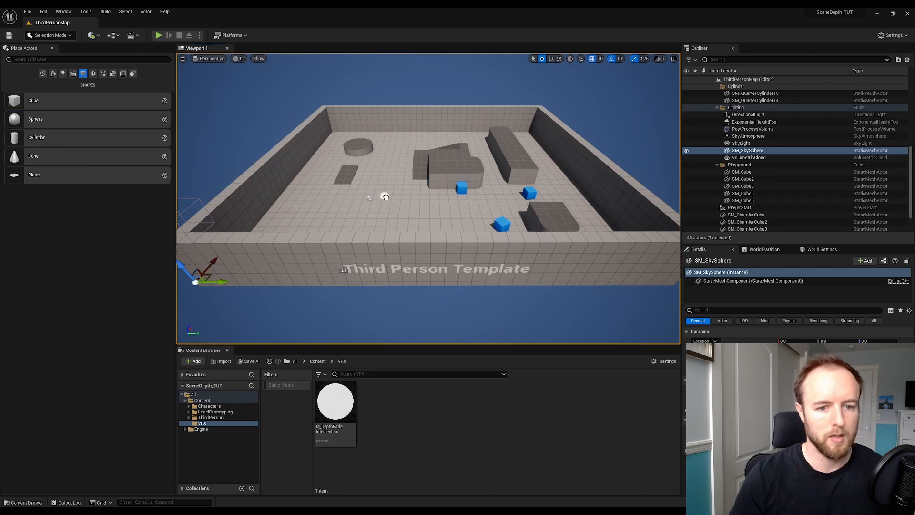
left_click_drag(385, 197, 427, 203)
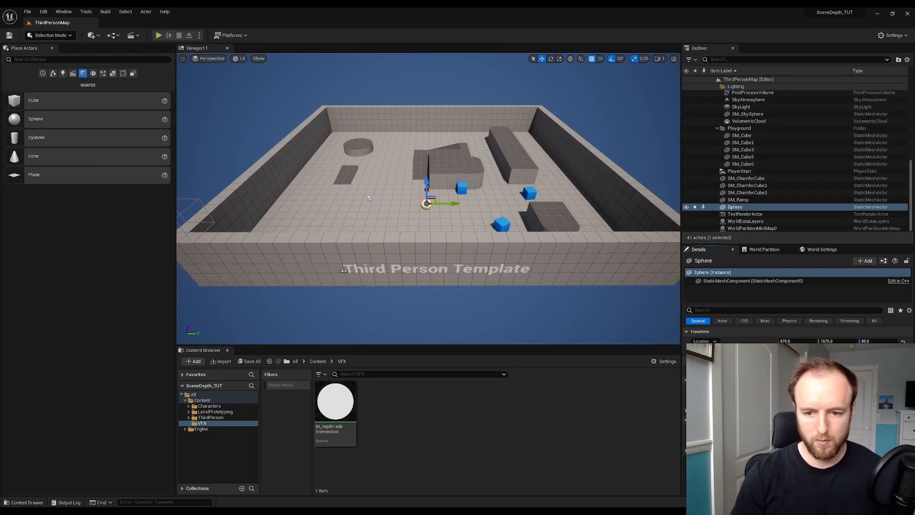
left_click(53, 48)
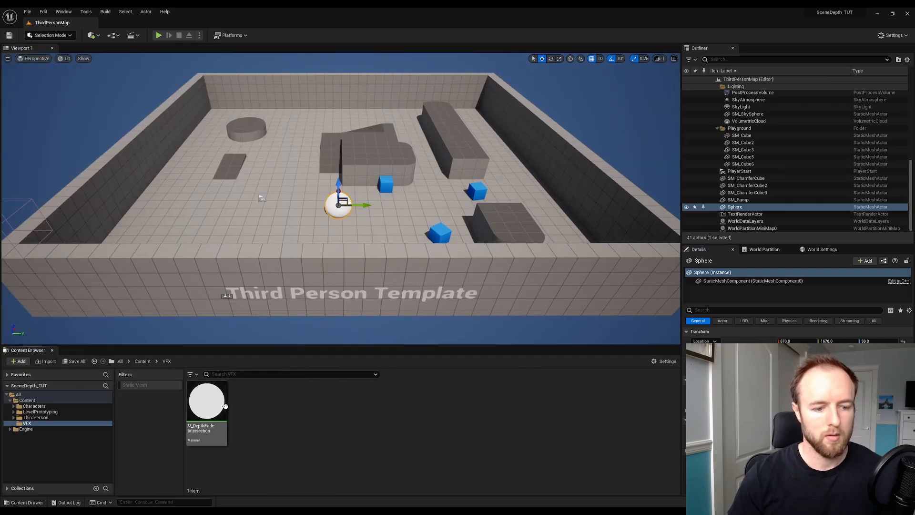
- Apply M_DepthFadeIntersection to the sphere and lower it into the floor to a Z location of 10
left_click_drag(208, 405, 337, 209)
scroll(337, 209, "up", 12)
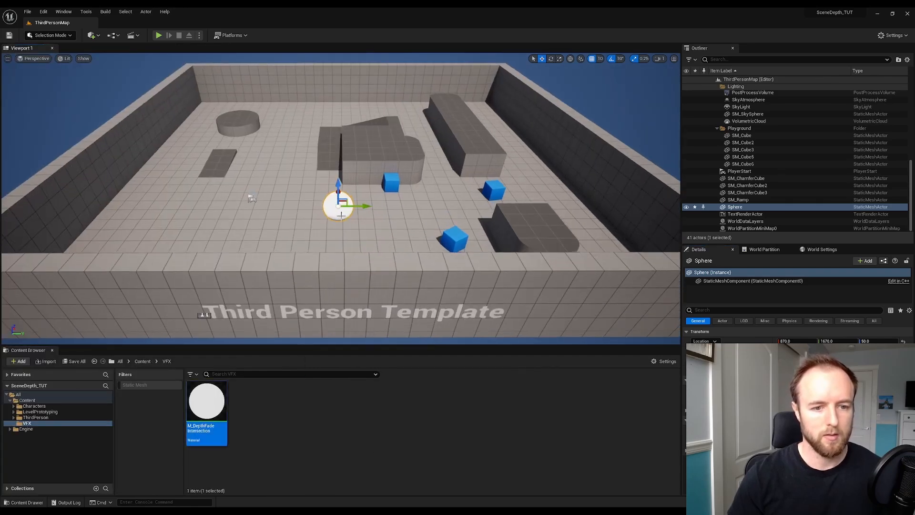
right_click_drag(327, 223, 359, 138)
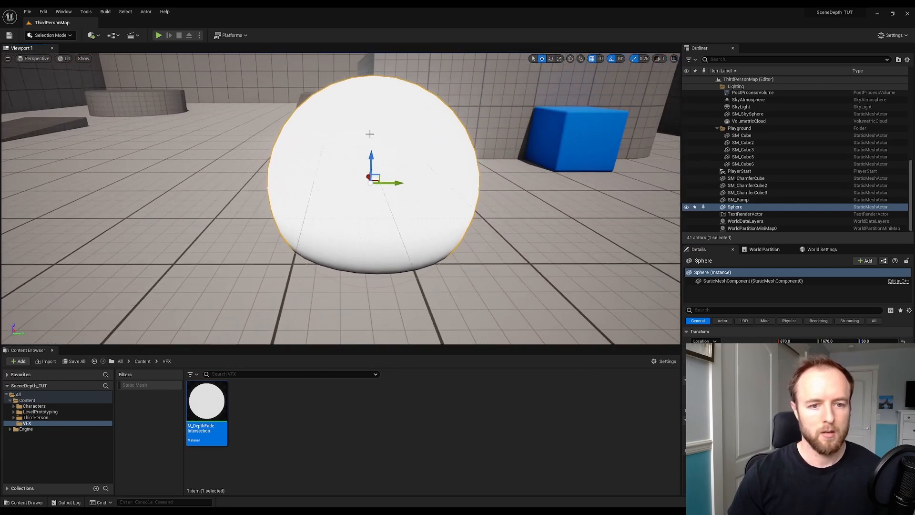
left_click_drag(372, 158, 345, 249)
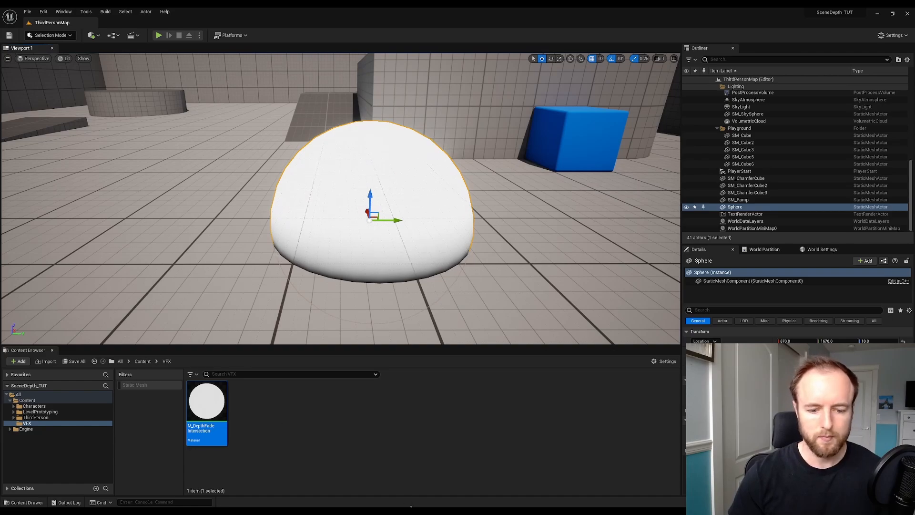
- Bring up the material editor as a smaller window beside the sphere, with the Depth Fade node in view
mouse_move(428, 505)
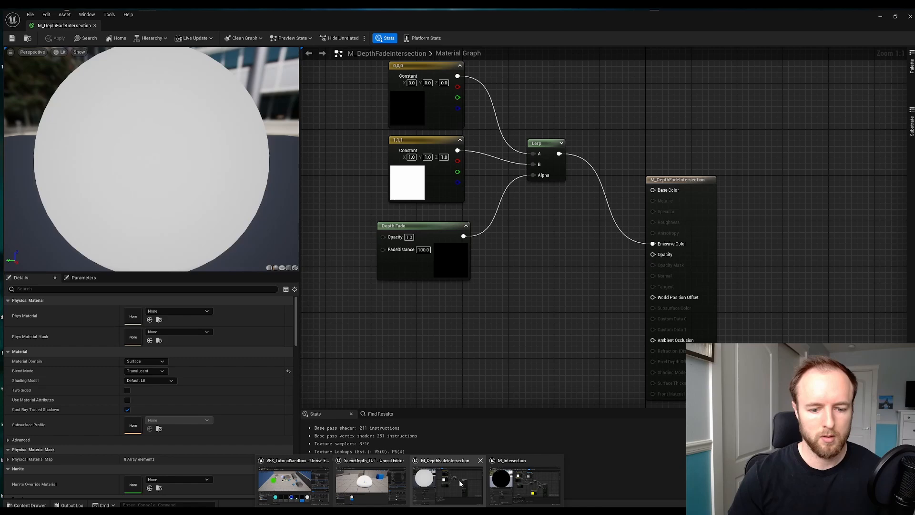
left_click(459, 479)
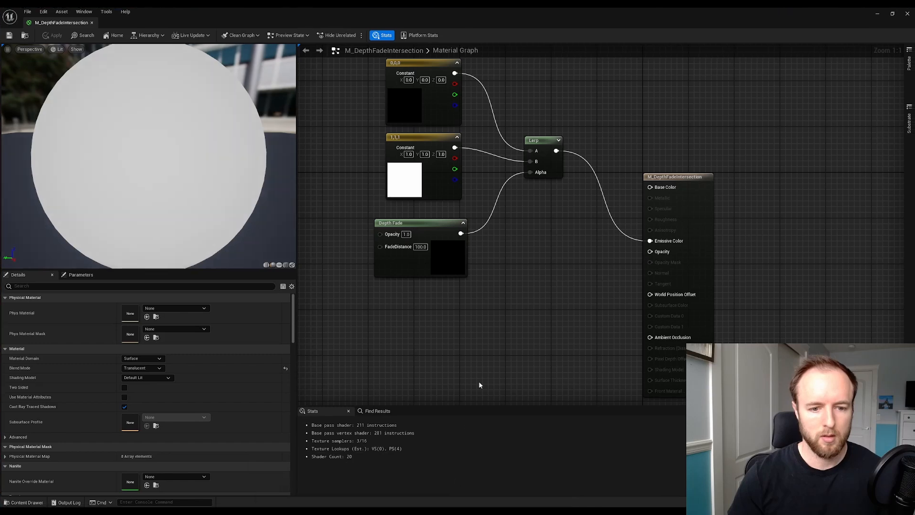
left_click(419, 224)
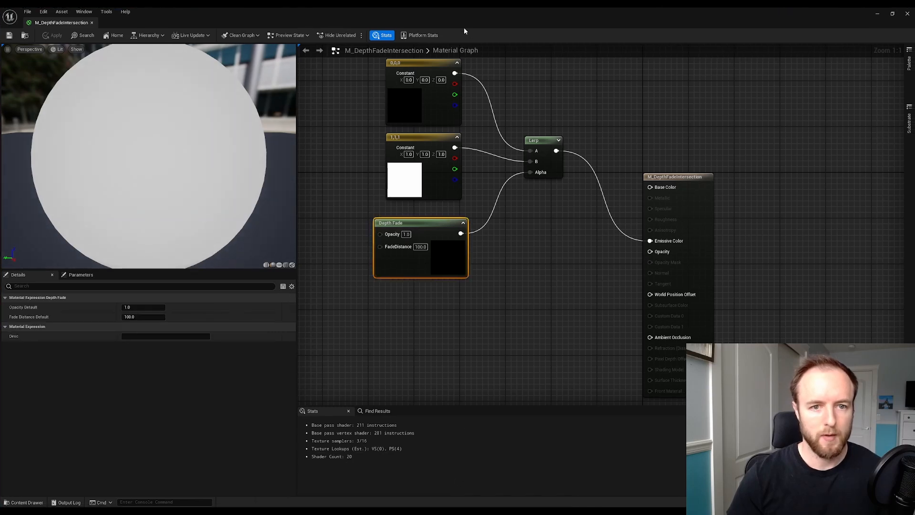
left_click_drag(464, 27, 623, 78)
scroll(639, 196, "down", 2)
right_click_drag(629, 218, 589, 138)
- Set the Depth Fade node's FadeDistance to 200 and save the material
left_click(643, 198)
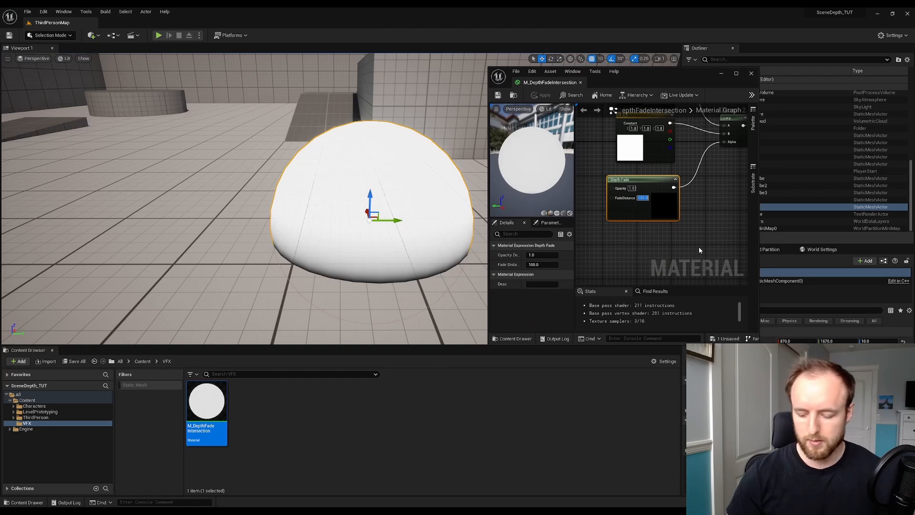
type("200")
key("Return")
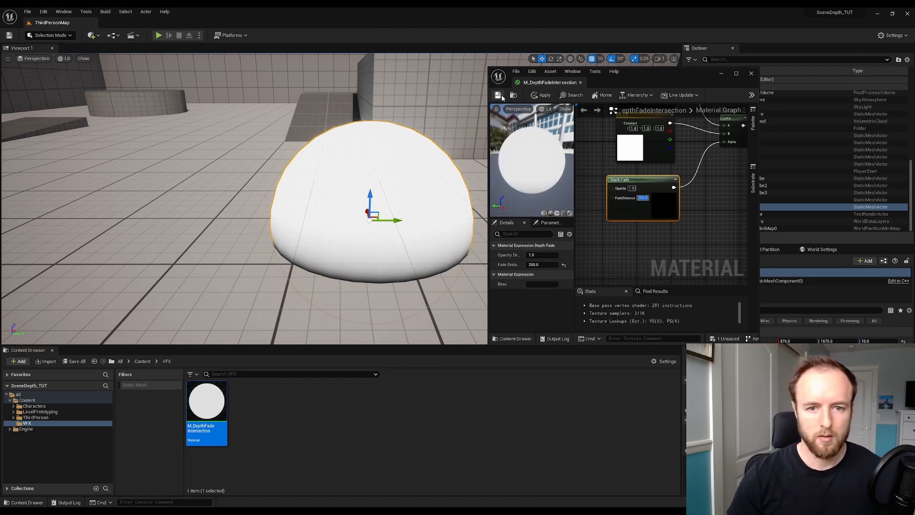
left_click(498, 94)
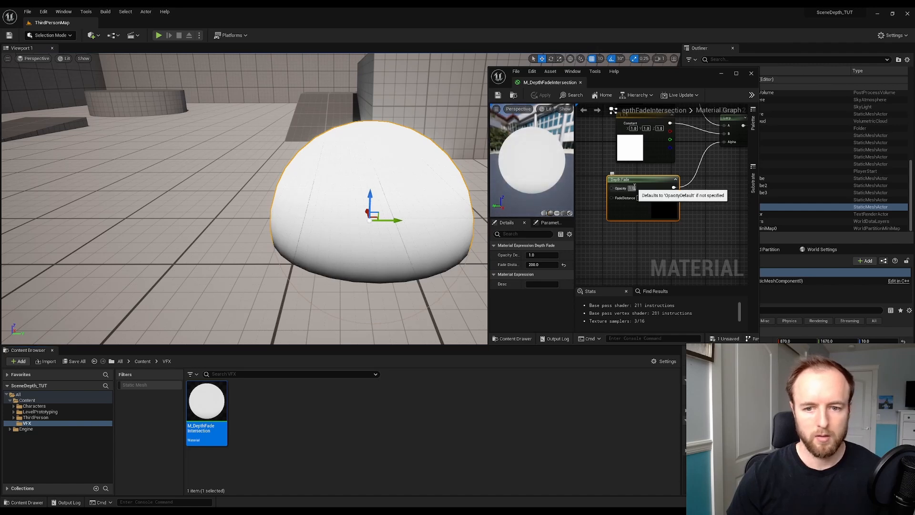
- Set the Depth Fade node's FadeDistance to 100
left_click(643, 197)
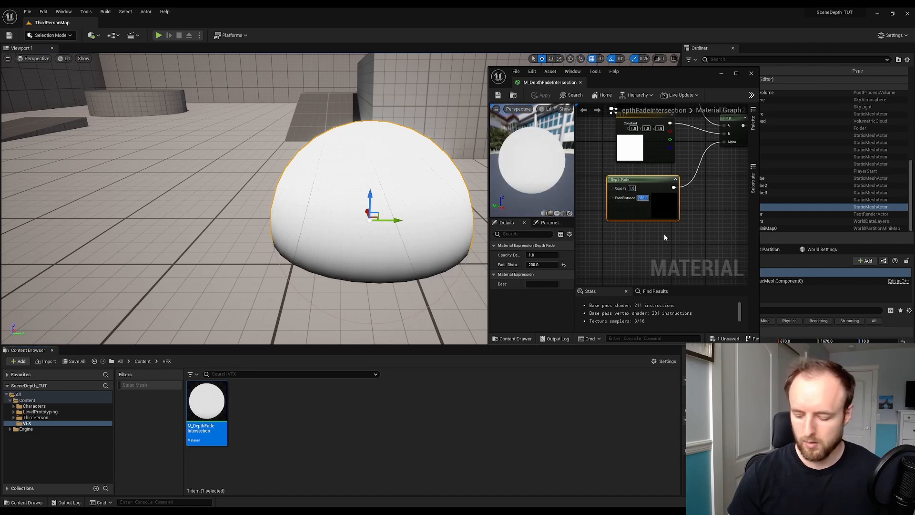
type("100")
left_click(668, 232)
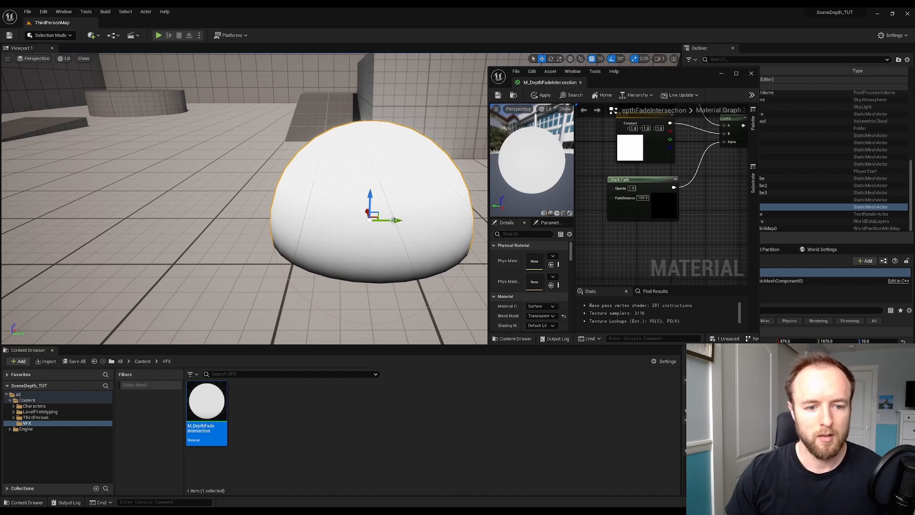
- Lower the sphere further into the floor to a Z location of -20
scroll(393, 219, "down", 3)
left_click_drag(359, 181, 342, 205)
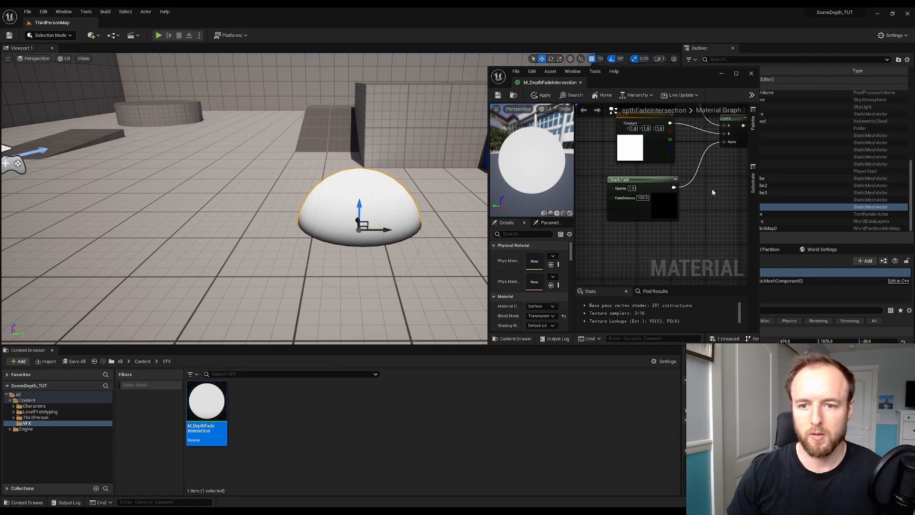
- Maximize the material editor and move the Constants, Depth Fade and Lerp nodes down together, aligning the Lerp with Emissive Color
right_click_drag(712, 192, 620, 264)
double_click(676, 82)
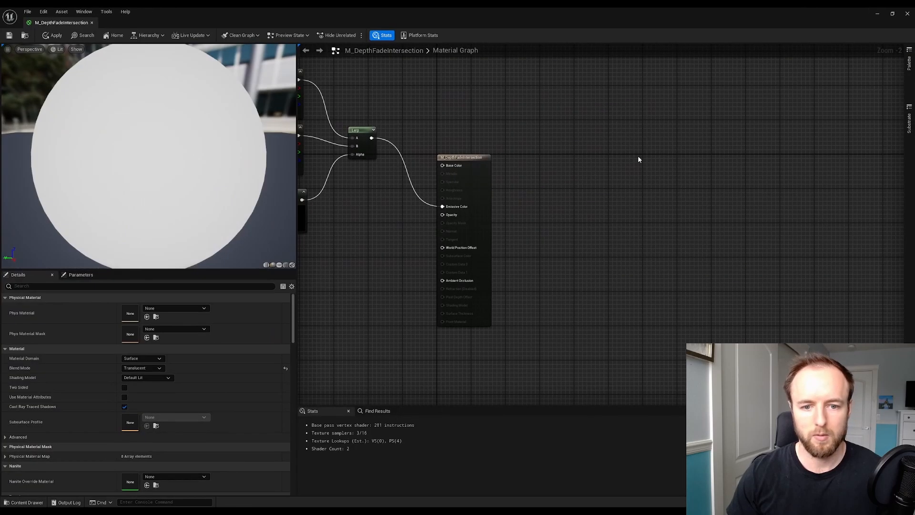
right_click_drag(575, 157, 713, 183)
left_click_drag(491, 267, 382, 131)
left_click_drag(503, 157, 494, 222)
left_click(500, 132)
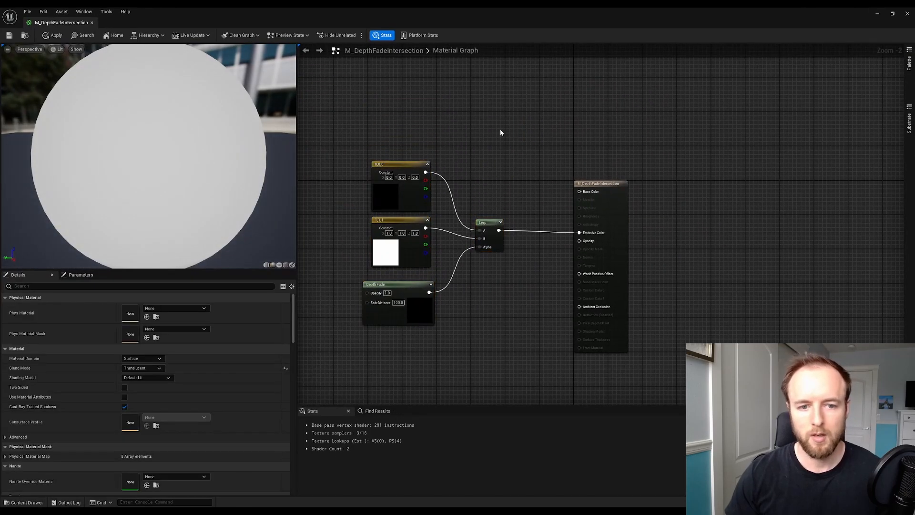
- Add a Constant3Vector node above the existing nodes and colour it cyan with R 0, G 0.839671 and B 1
left_click(444, 106)
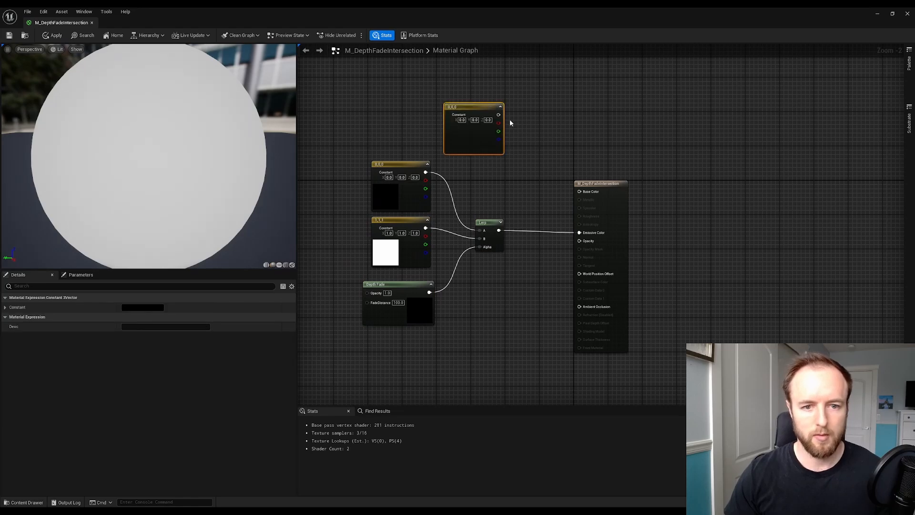
double_click(469, 132)
left_click_drag(503, 191, 465, 192)
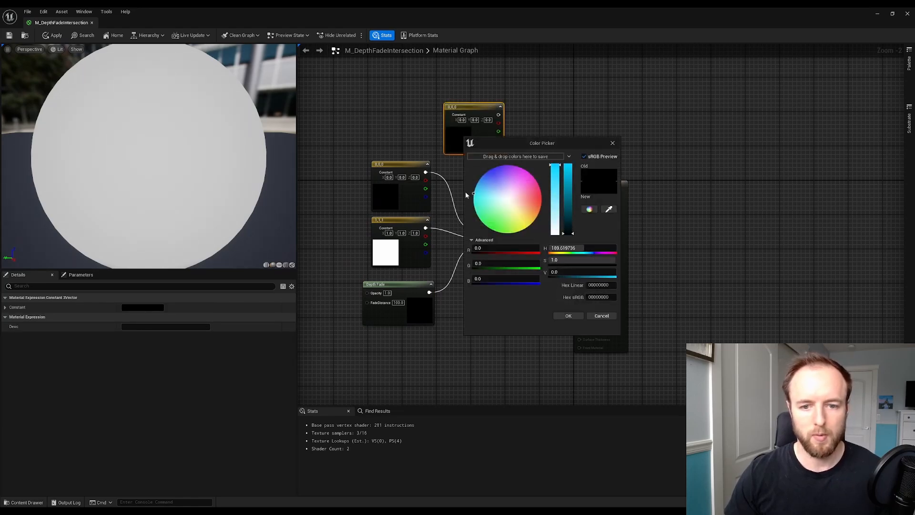
left_click(564, 178)
left_click_drag(564, 178, 564, 175)
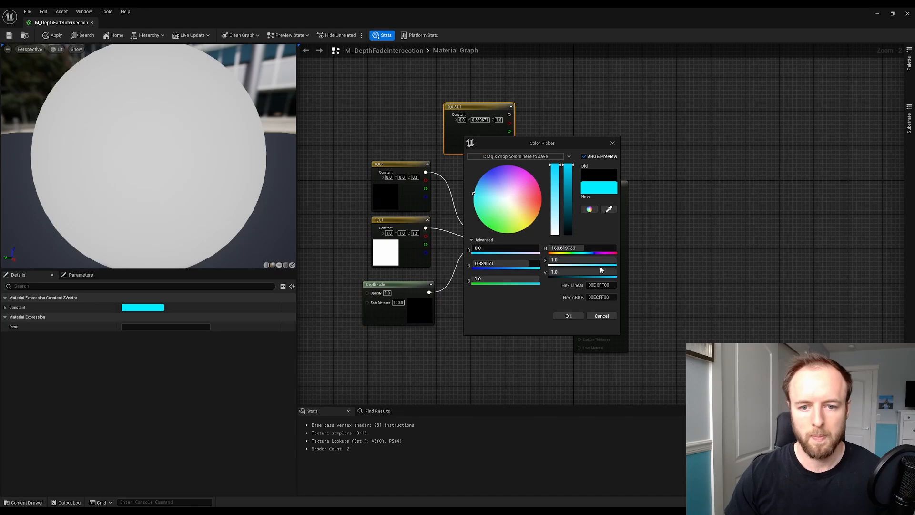
left_click(568, 316)
left_click(528, 267)
- Add a Multiply node between the cyan Constant and the material output node, and check the sphere in the level
right_click_drag(514, 179, 547, 161)
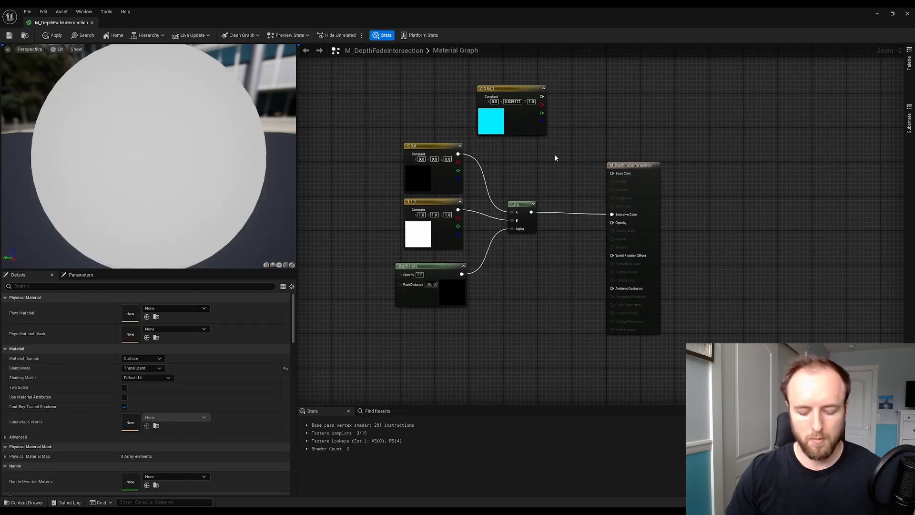
left_click(555, 154)
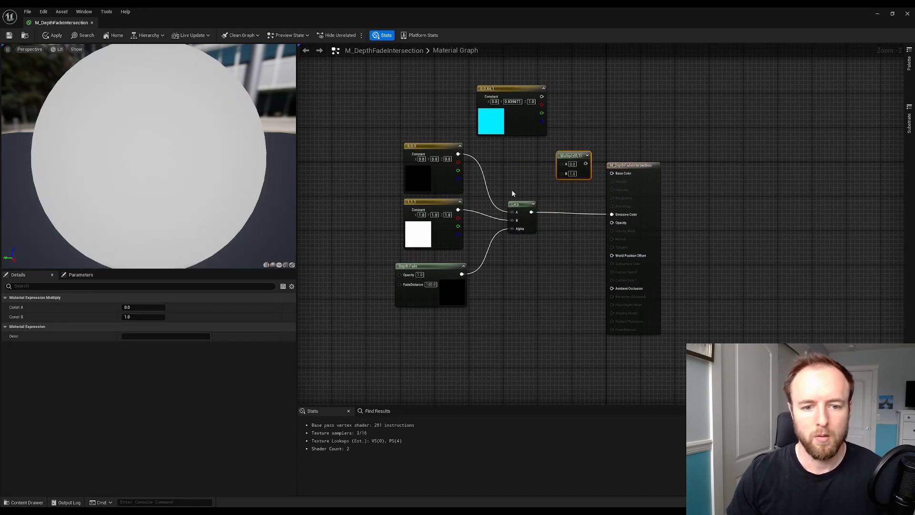
left_click_drag(651, 21, 767, 210)
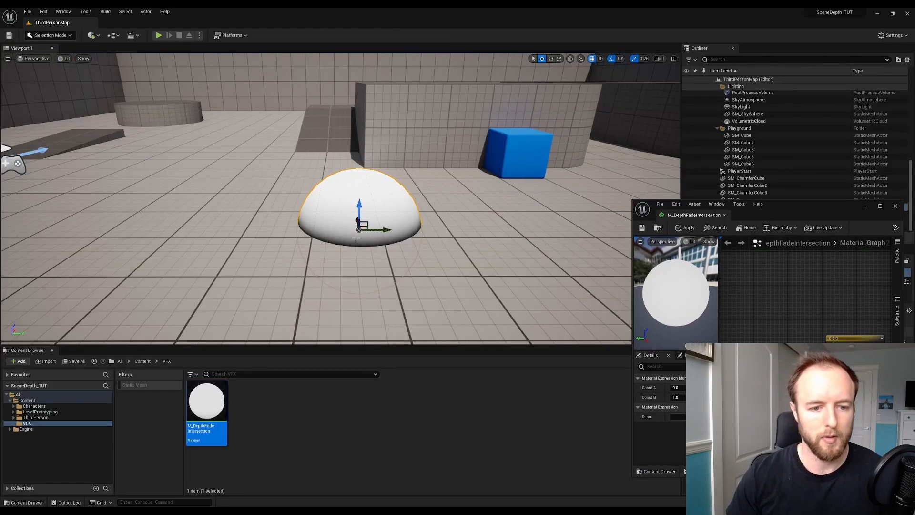
double_click(822, 208)
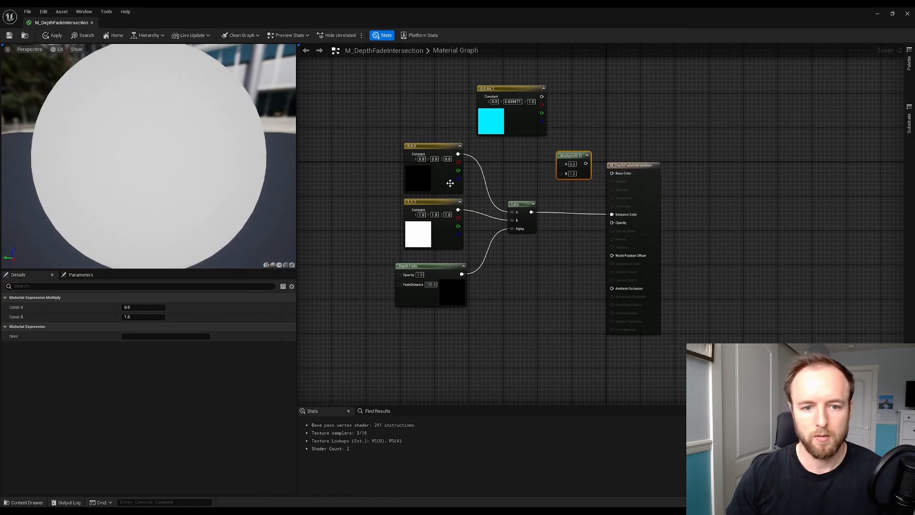
- Swap the Lerp inputs so white feeds A and black feeds B, rearrange both Constants to match, and save the material
left_click_drag(458, 154, 512, 212)
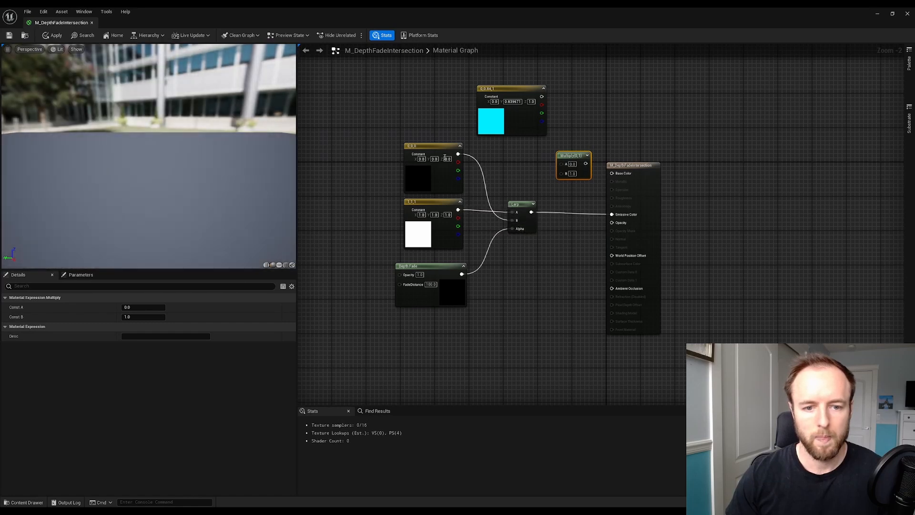
left_click_drag(432, 146, 367, 212)
left_click_drag(422, 200, 420, 130)
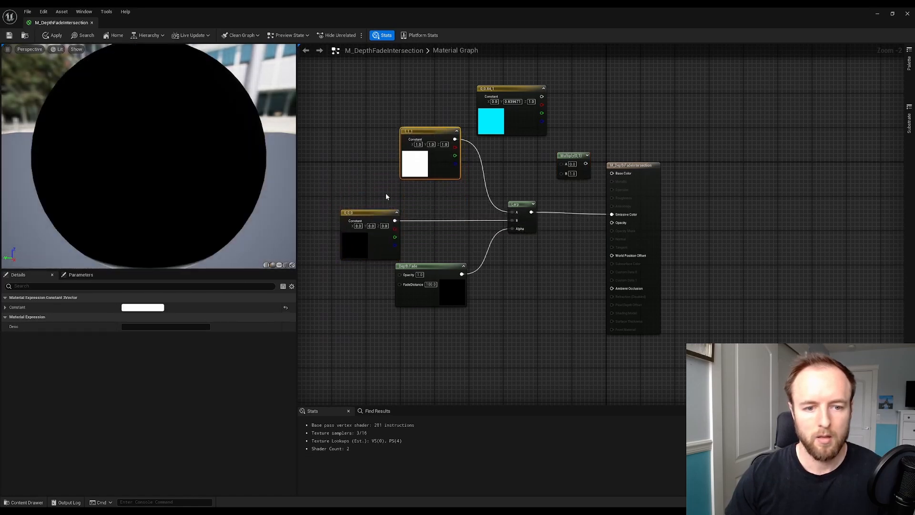
left_click_drag(374, 214, 435, 203)
left_click(404, 123)
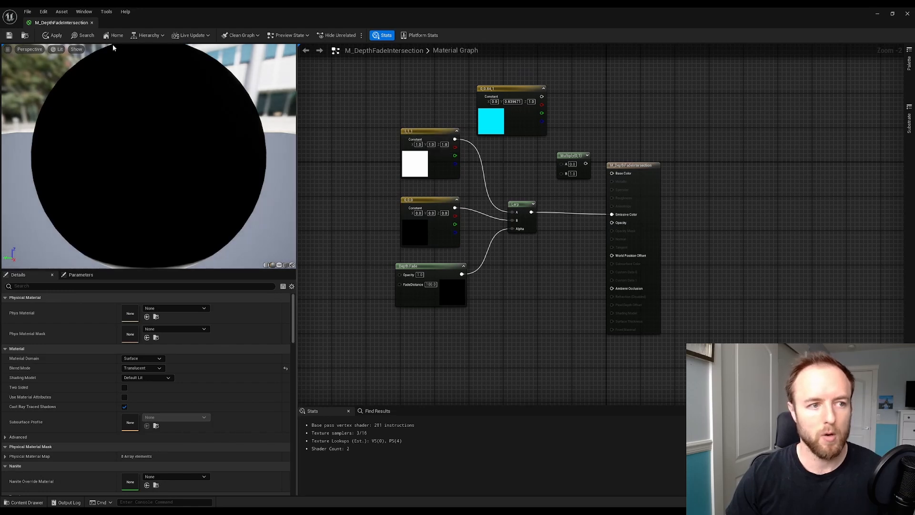
left_click(10, 36)
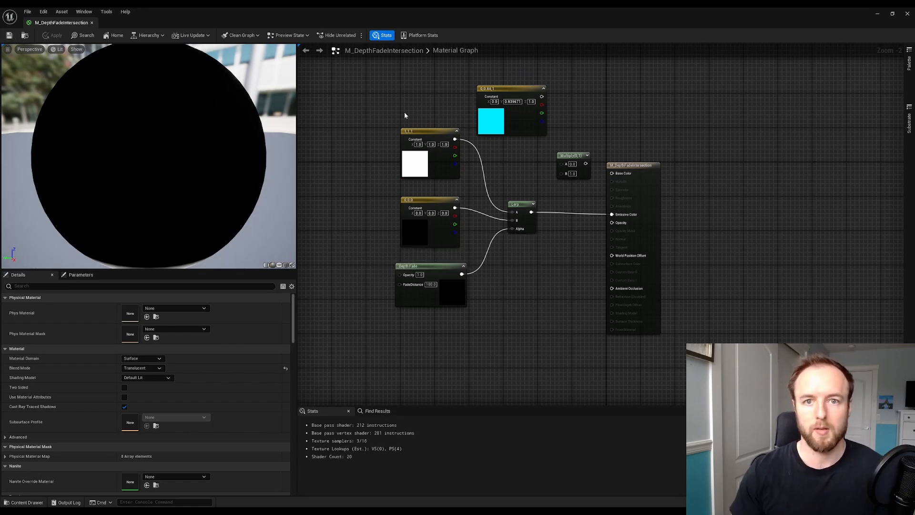
left_click(876, 13)
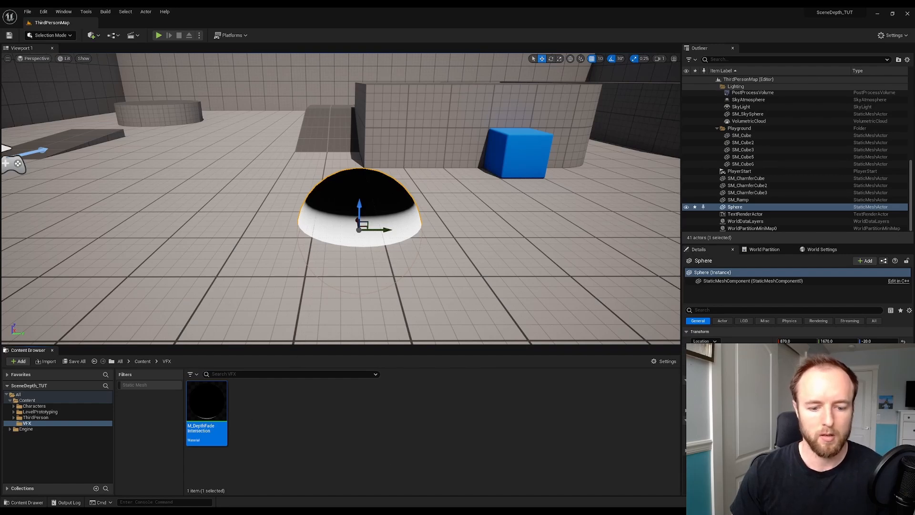
- Multiply the cyan Constant by the Lerp result, feed the product into Emissive Color, and save the material
left_click(444, 484)
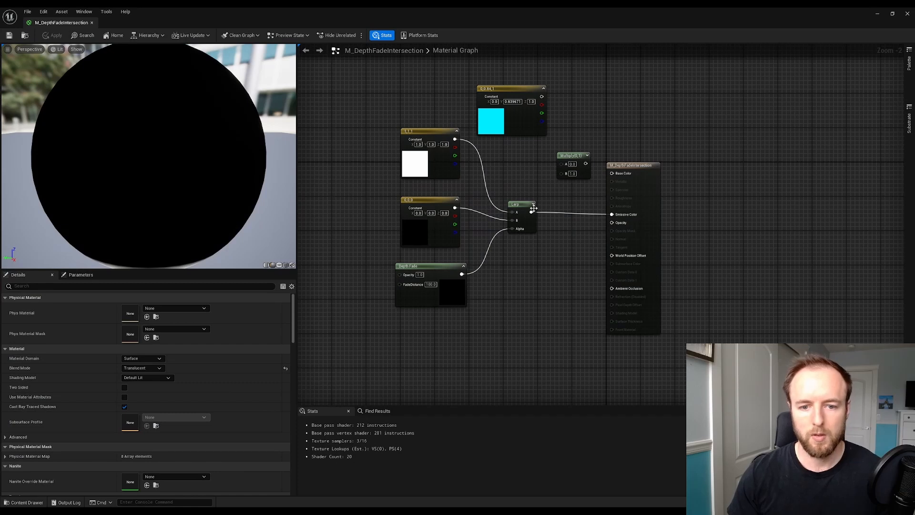
left_click_drag(532, 211, 566, 173)
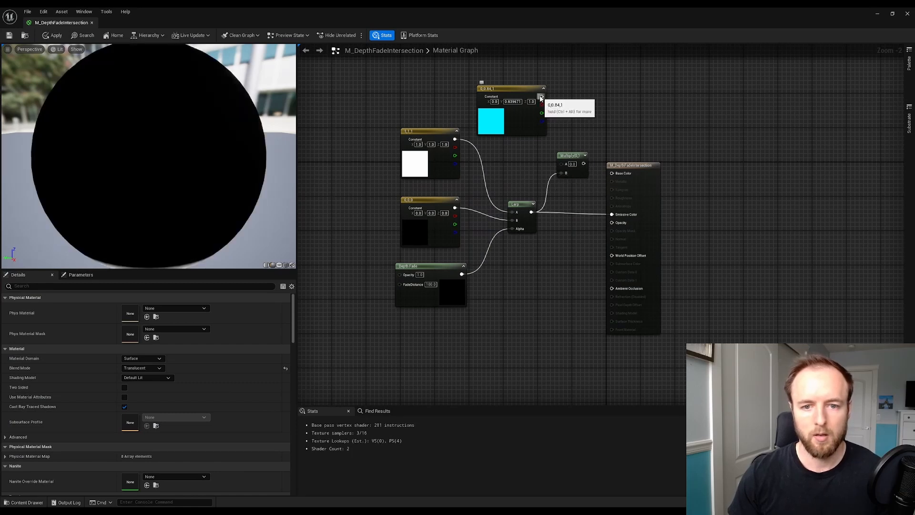
left_click_drag(541, 96, 614, 214)
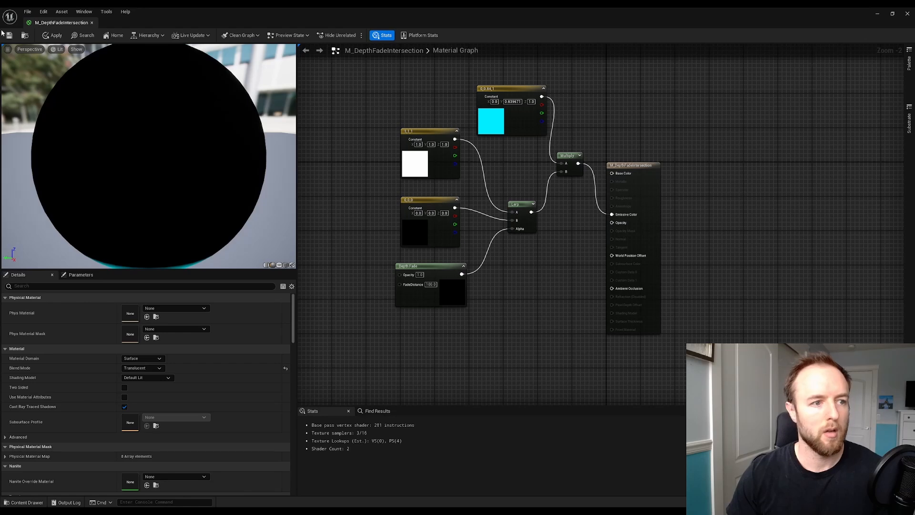
left_click(9, 36)
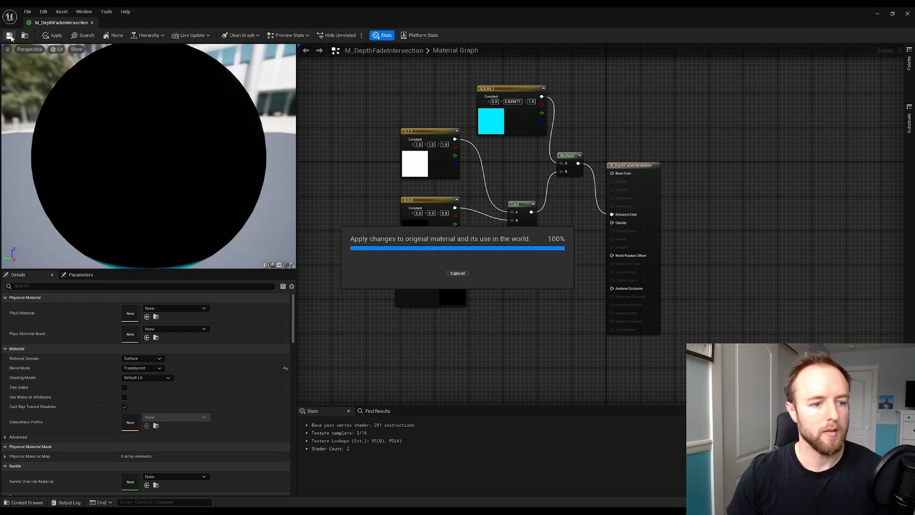
- Raise the sphere in the level to a Z location of 30
left_click(876, 14)
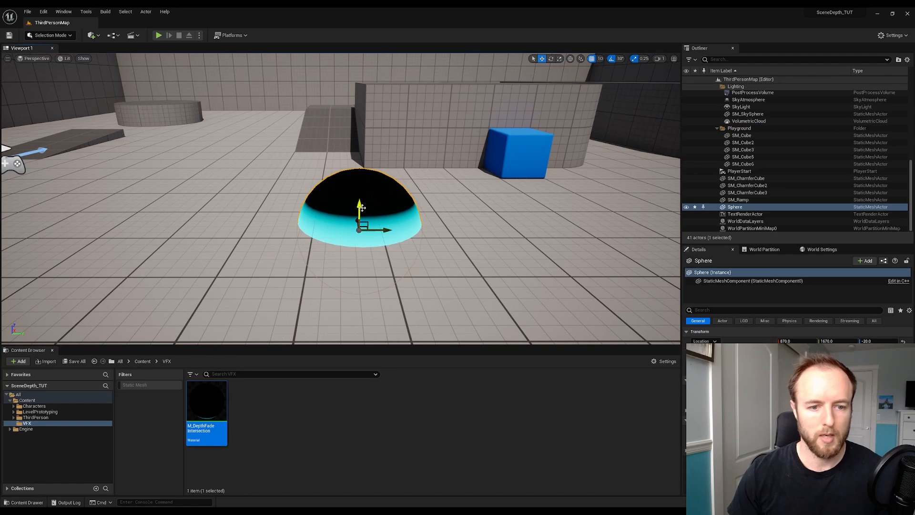
left_click_drag(362, 207, 349, 178)
- Connect the Lerp output to the material's Opacity input as well, and save the material
mouse_move(420, 504)
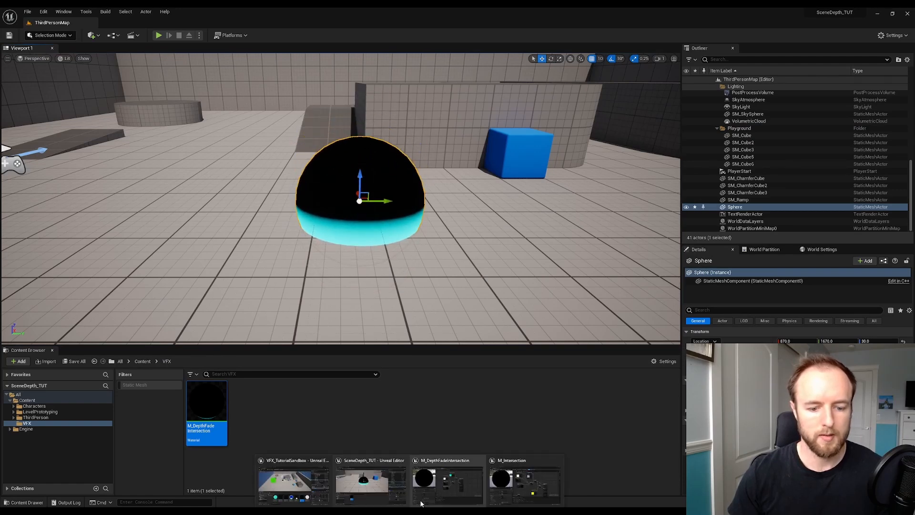
left_click(461, 494)
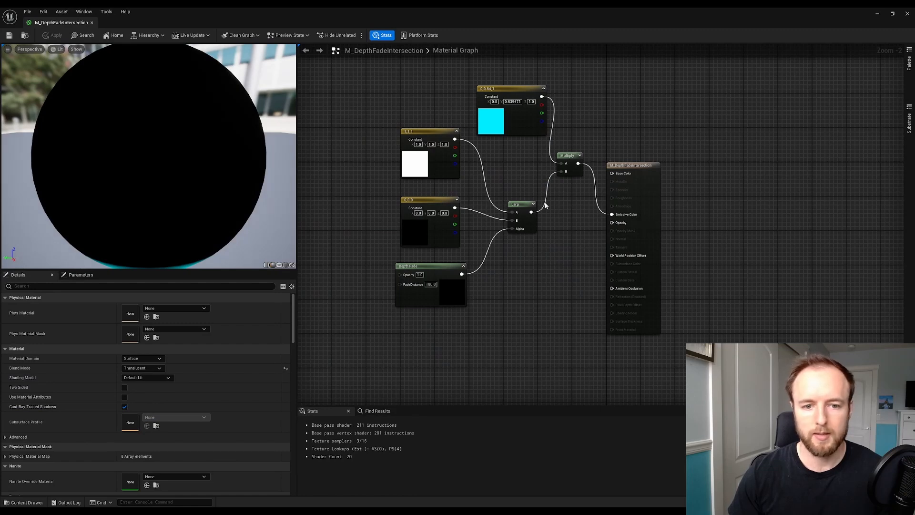
left_click_drag(531, 216, 612, 222)
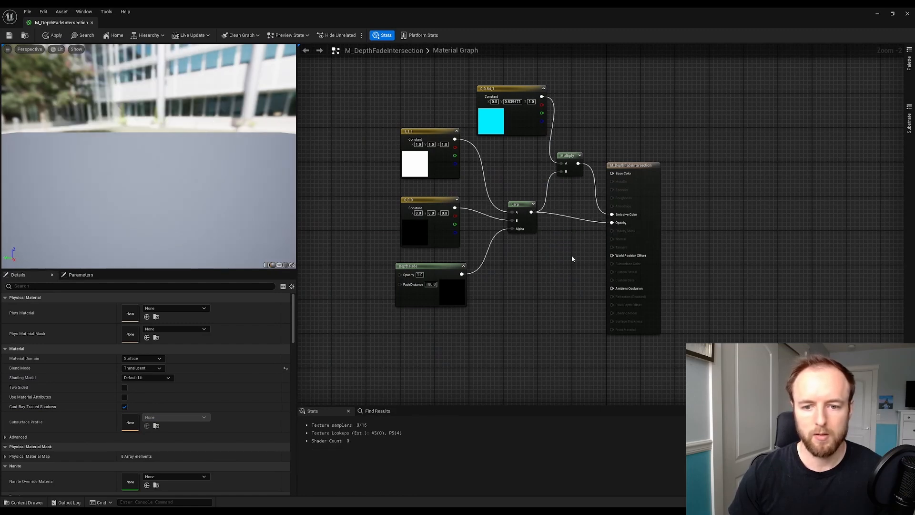
left_click(10, 36)
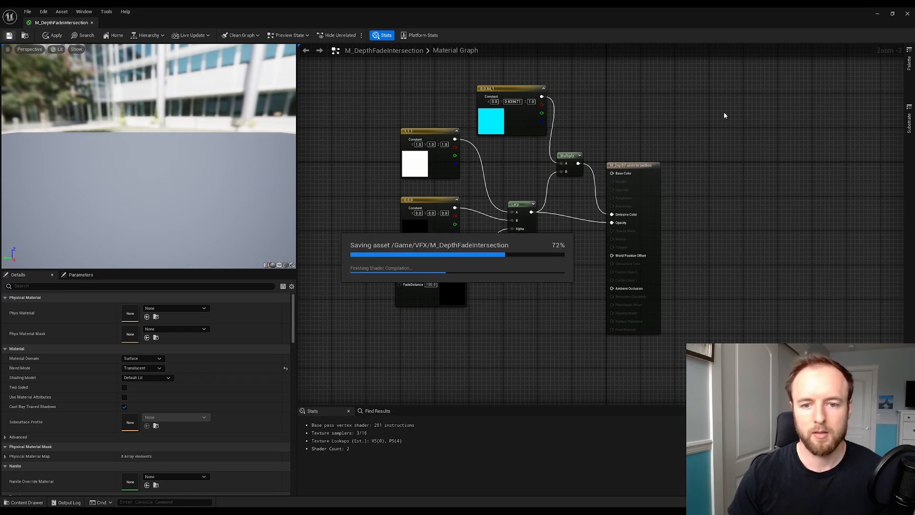
- Set the cyan Constant's G value to 0.8 and B value to 10, and save the material
left_click(544, 89)
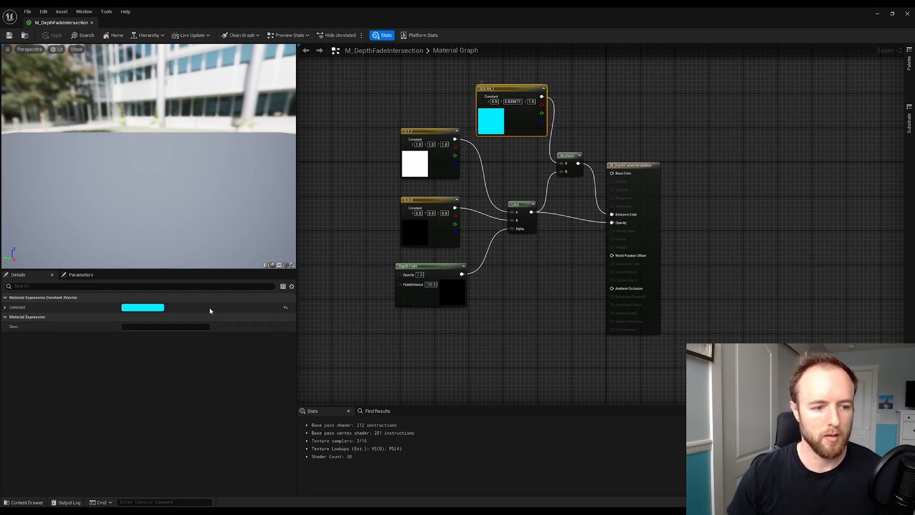
left_click(5, 308)
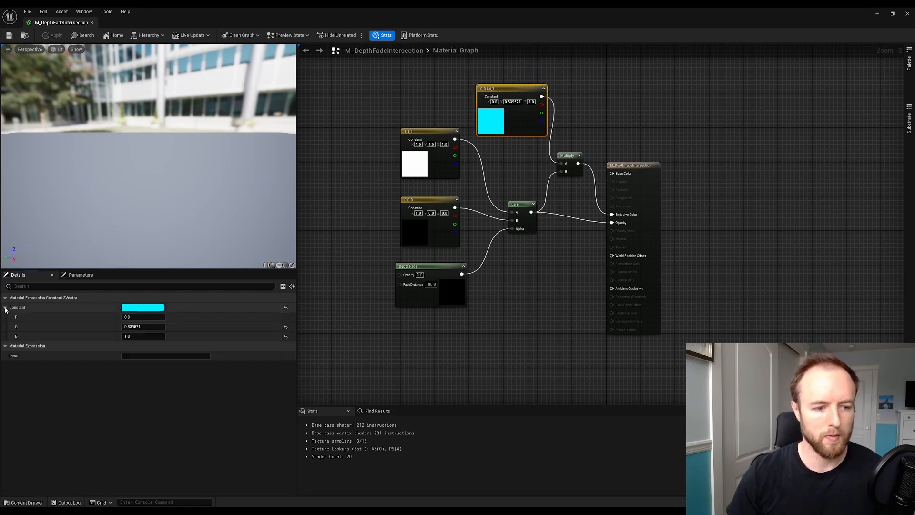
left_click(143, 326)
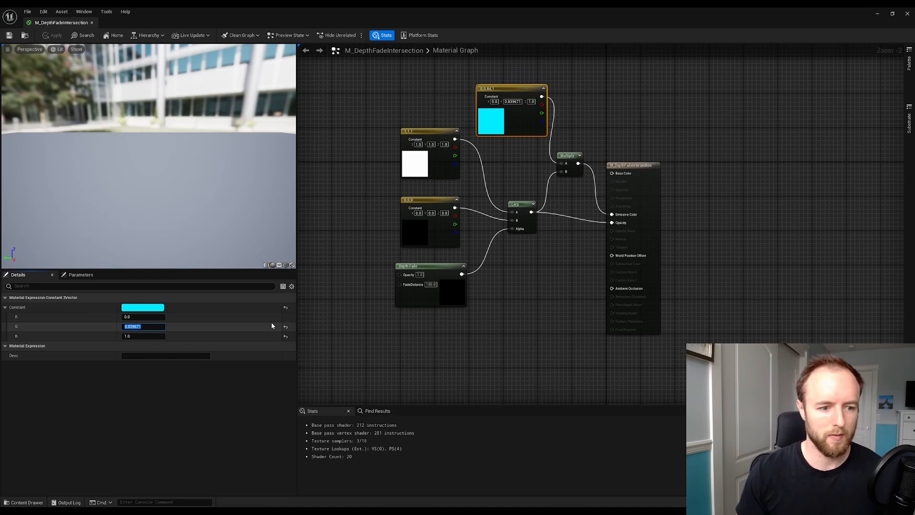
type("0.")
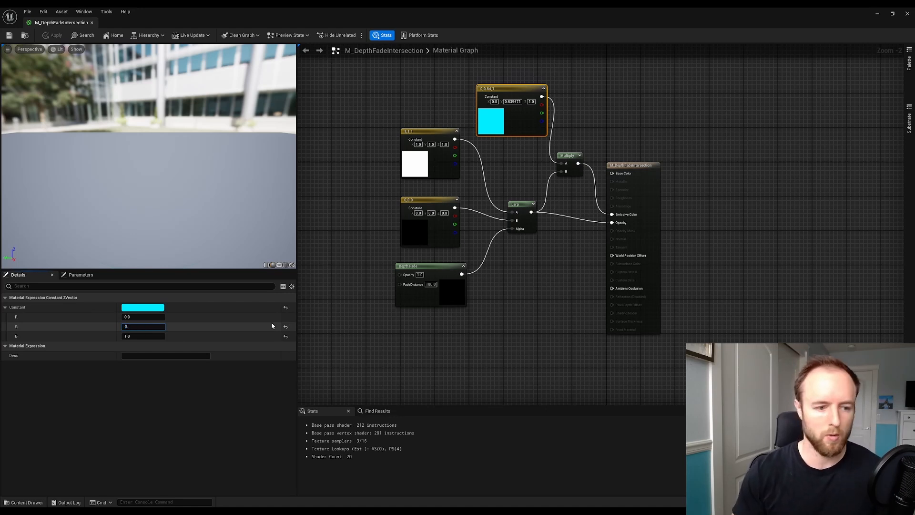
type("8")
key("Return")
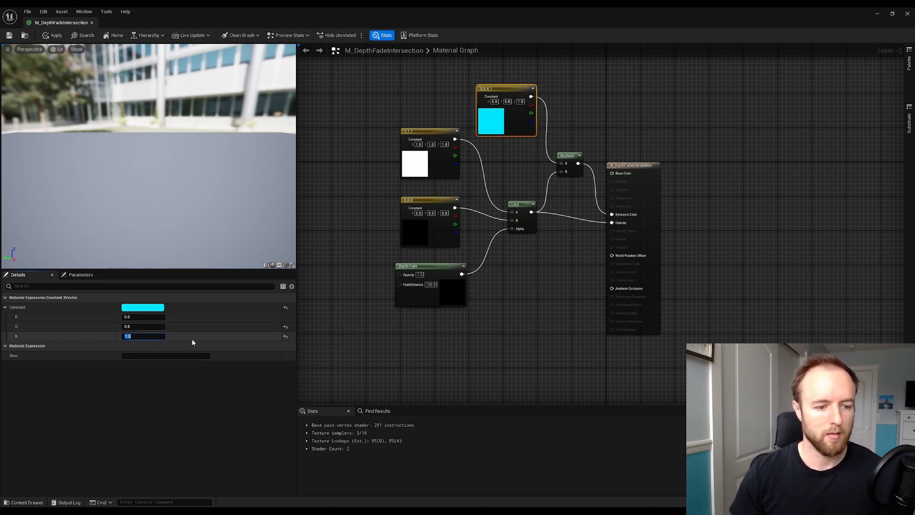
type("10")
key("Return")
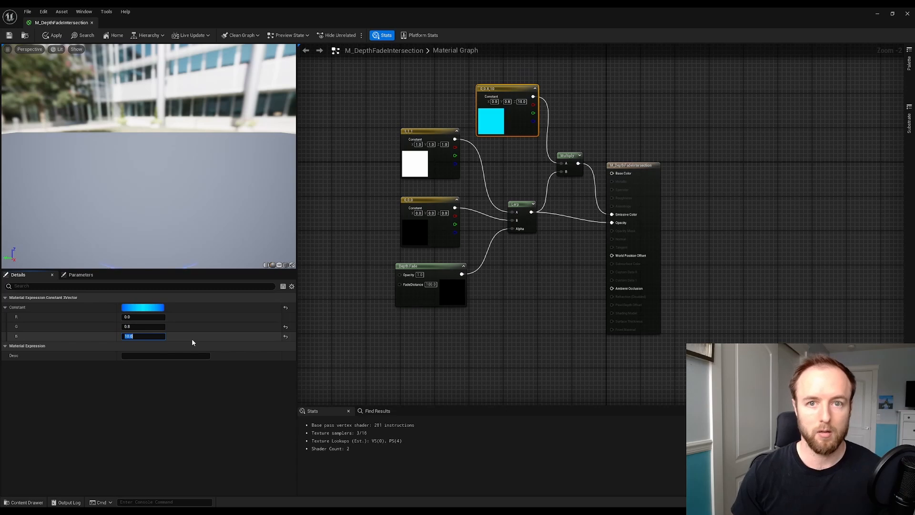
left_click(11, 37)
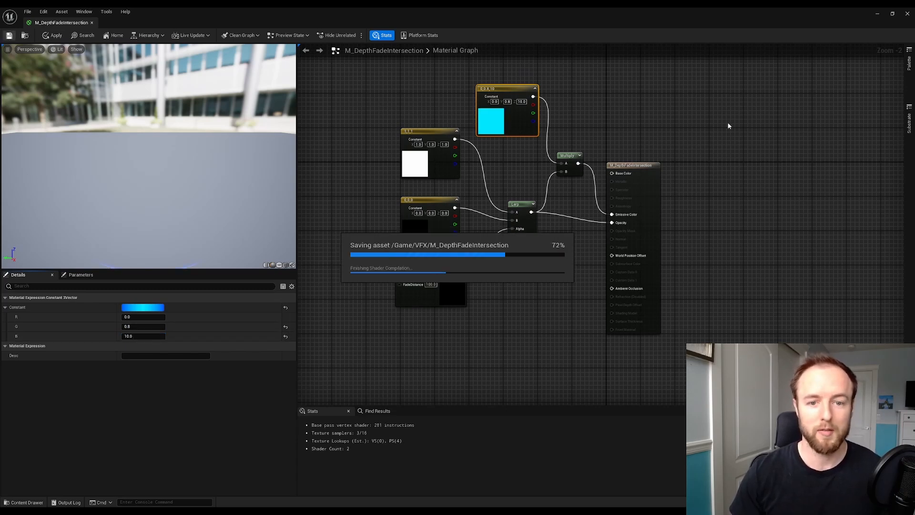
- Move the sphere in the level along the X axis towards the ramp
left_click(877, 14)
left_click(354, 195)
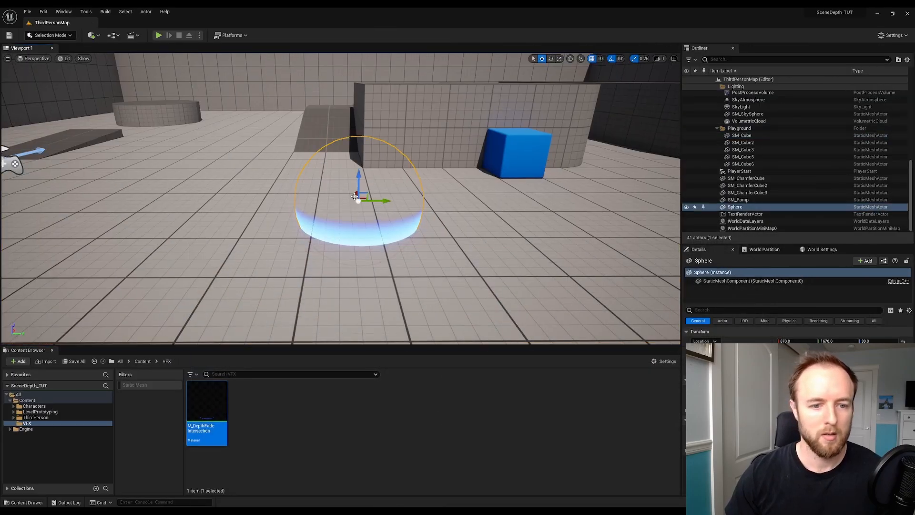
right_click_drag(456, 244, 572, 257)
key("d")
key("a")
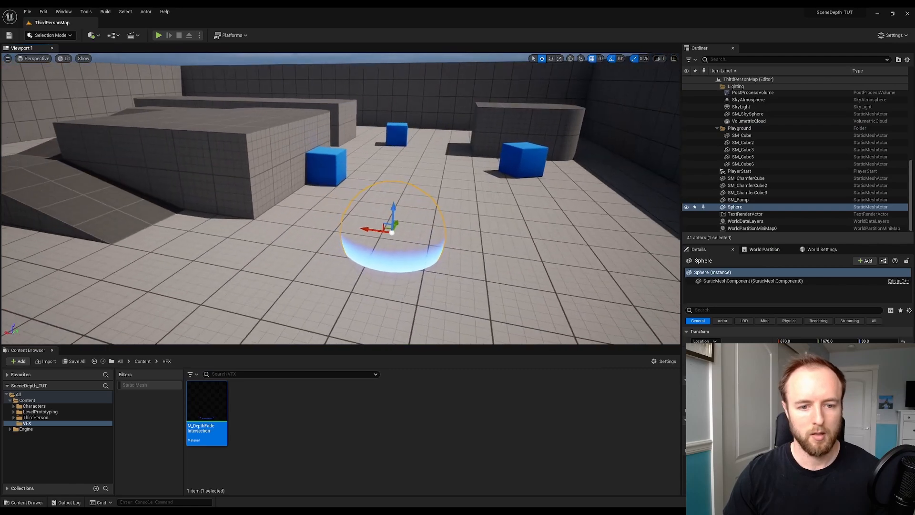
left_click_drag(374, 230, 120, 219)
- Examine the sphere's glowing intersection near the ramp from several angles with the sphere deselected
key("d")
right_click_drag(120, 219, 71, 219)
key("a")
key("s")
key("d")
key("w")
left_click(175, 226)
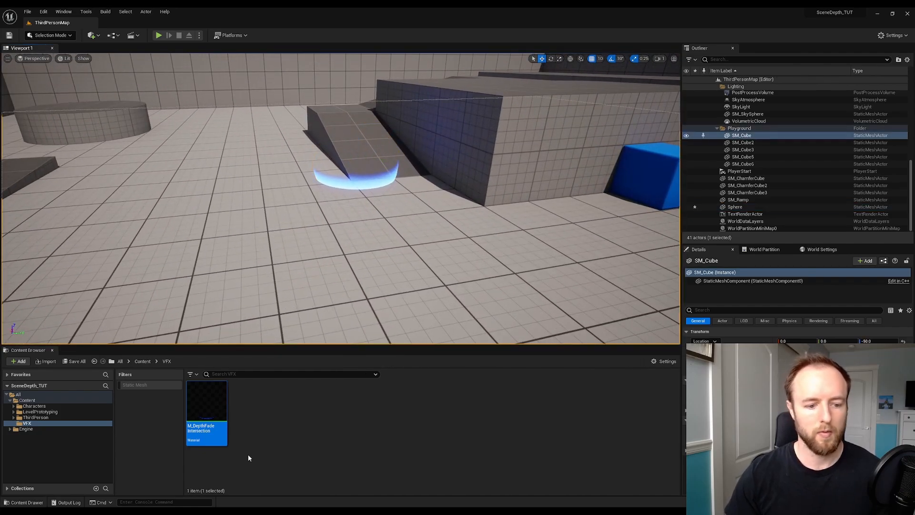
- Set the Depth Fade node's FadeDistance to 50, save the material, and select the material output node
double_click(207, 414)
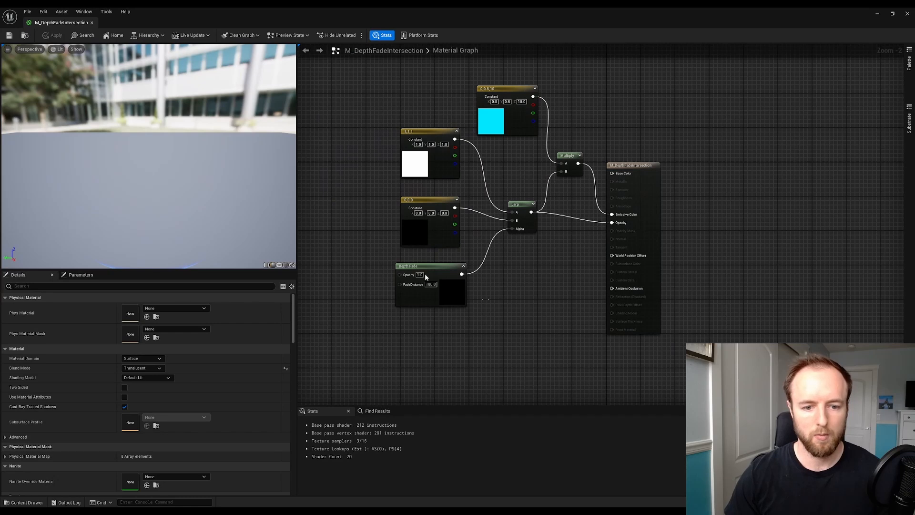
left_click(426, 276)
left_click(148, 316)
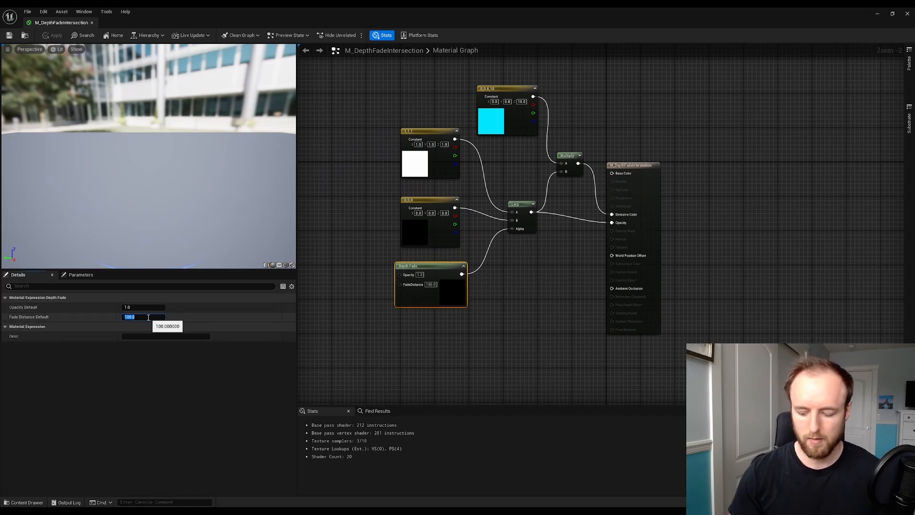
type("50")
key("Return")
key("ctrl+s")
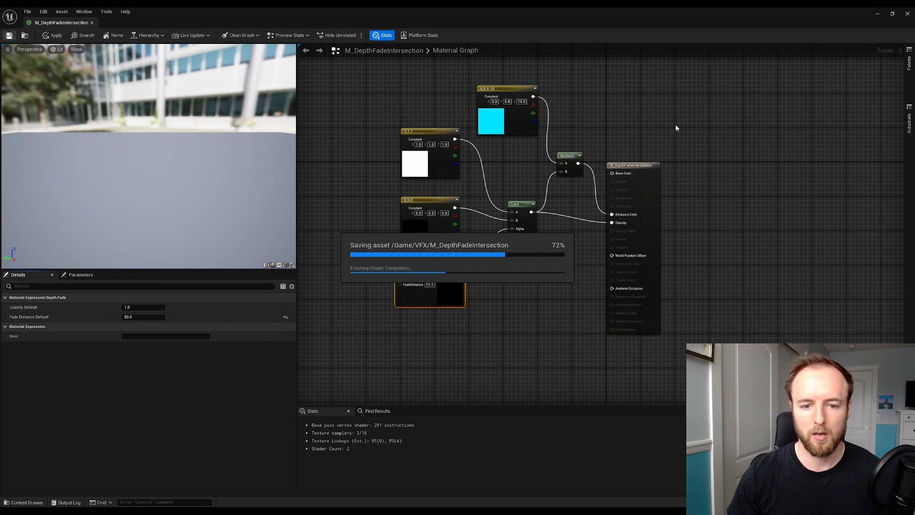
left_click(632, 165)
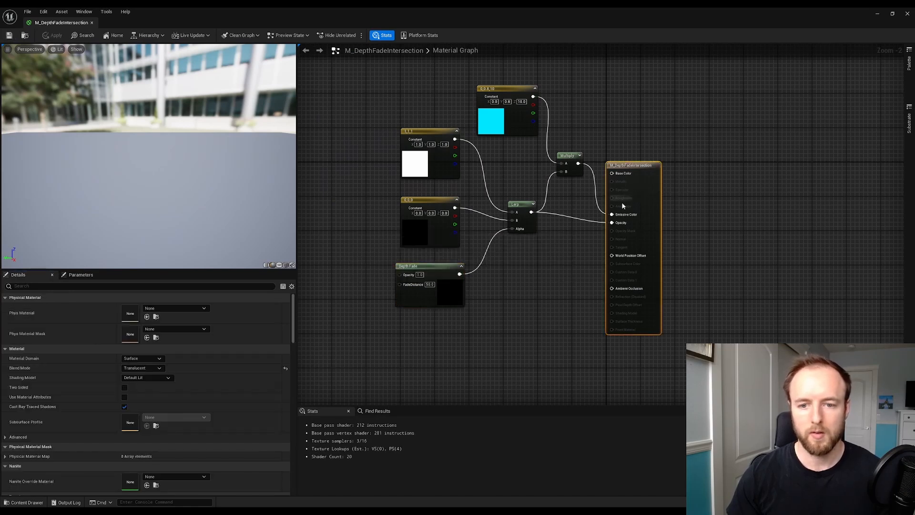
- Make the material two-sided, save it, and return to the level
left_click(124, 388)
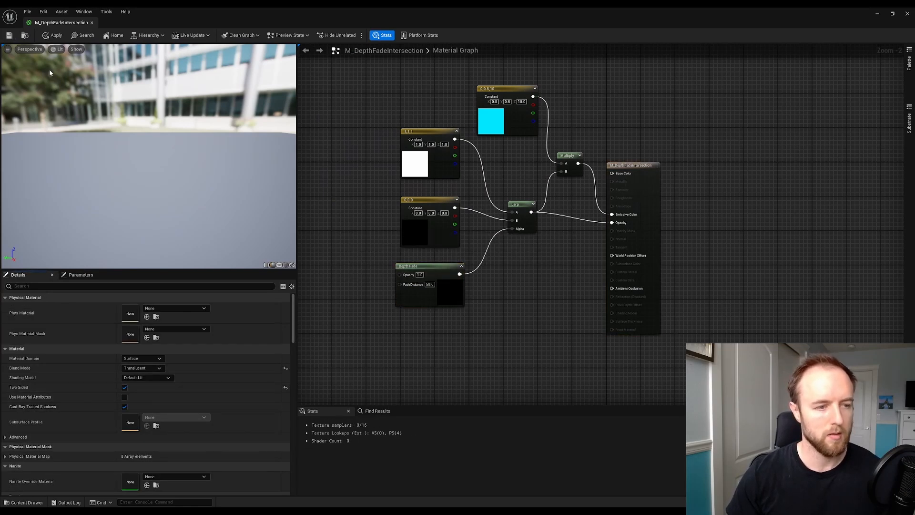
left_click(10, 36)
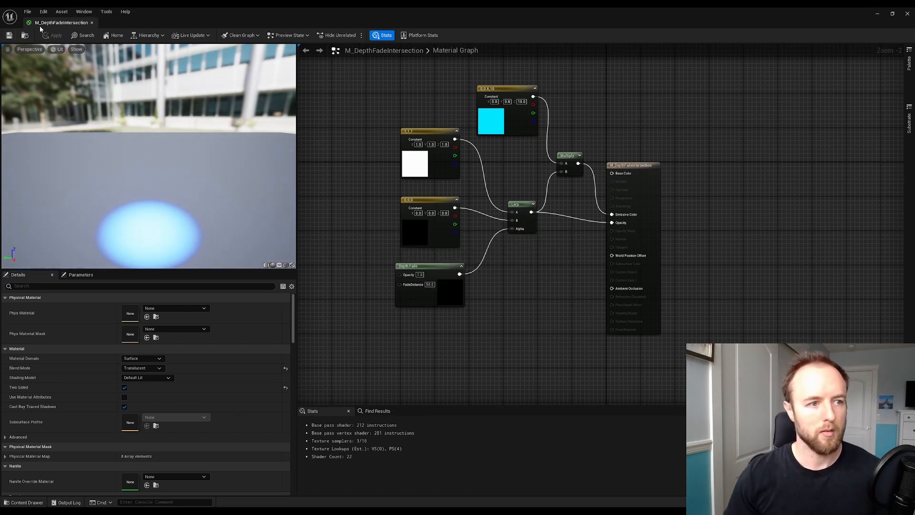
left_click(878, 14)
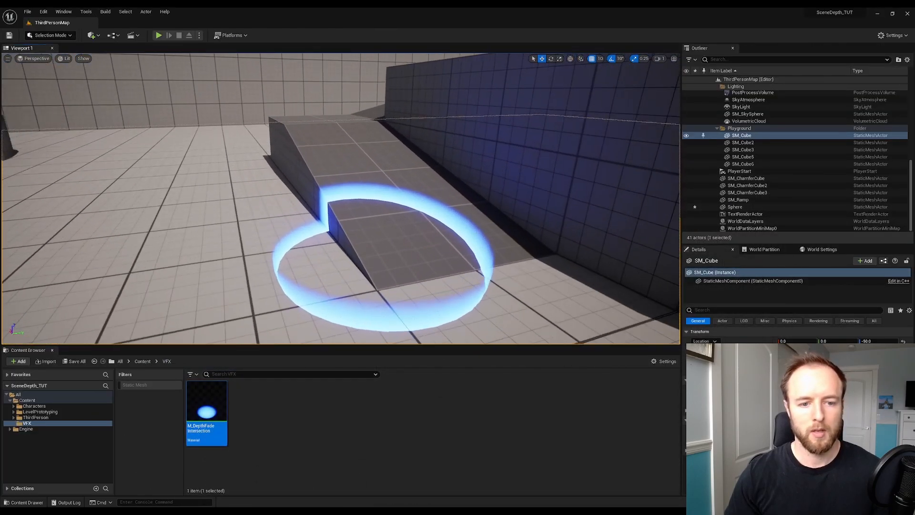
- Move the sphere to about X 1170 and Y 1860 against the large block beside the blue cube, and deselect it
right_click_drag(352, 191, 381, 205)
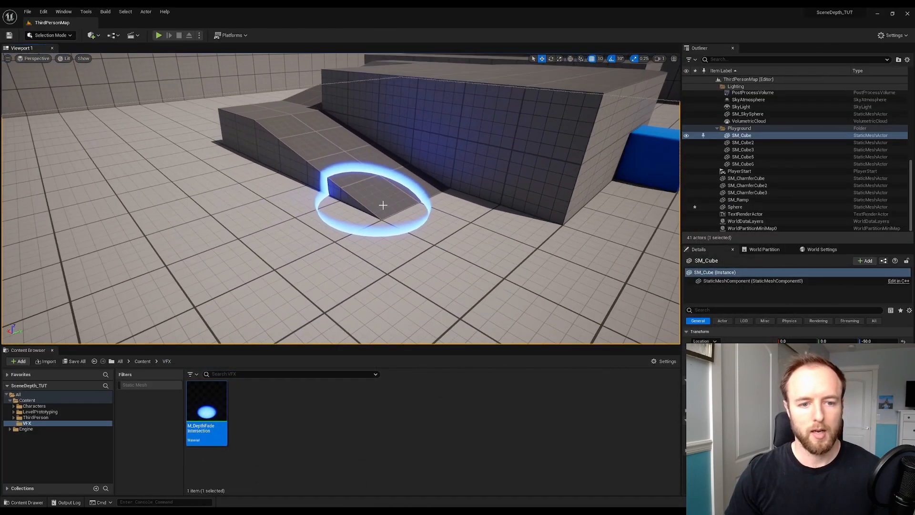
left_click(389, 195)
left_click_drag(364, 187, 475, 260)
right_click_drag(475, 260, 406, 253)
left_click_drag(335, 253, 372, 253)
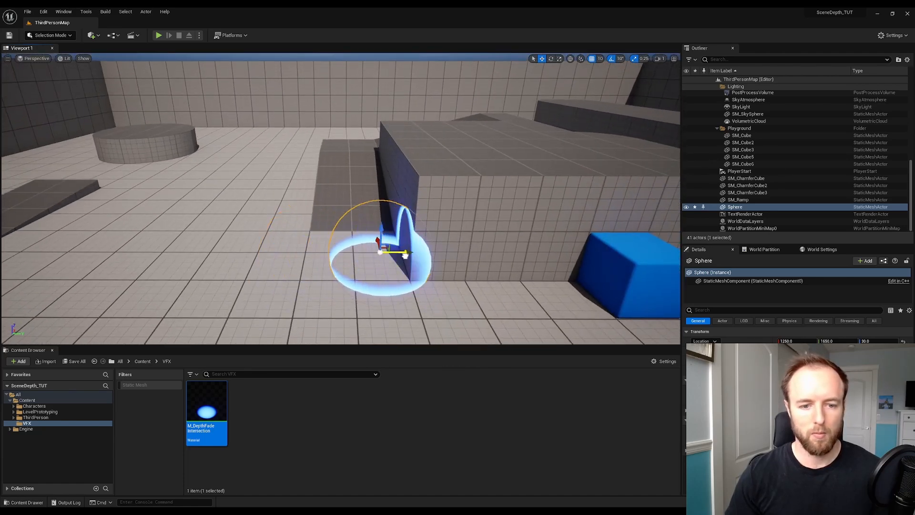
right_click_drag(411, 255, 377, 256)
left_click_drag(376, 261, 420, 263)
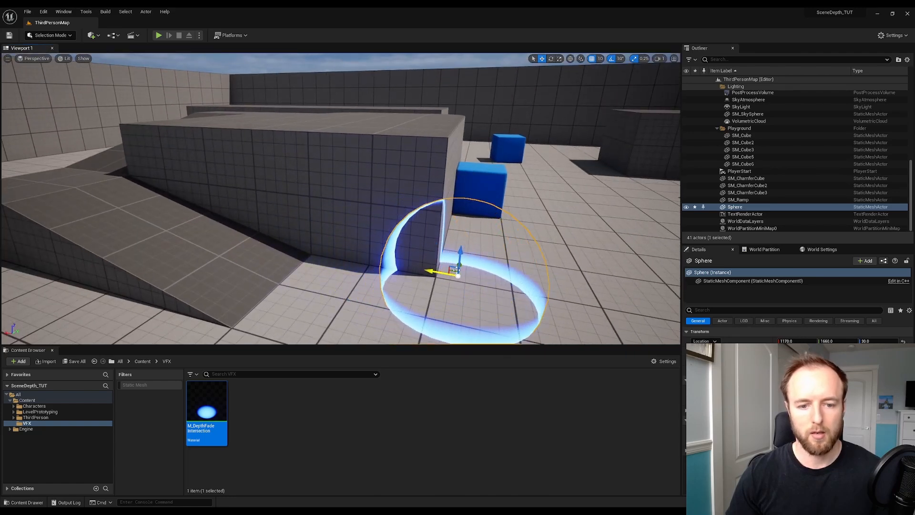
right_click_drag(420, 263, 481, 261)
left_click_drag(384, 246, 531, 265)
right_click_drag(532, 265, 445, 256)
left_click(532, 265)
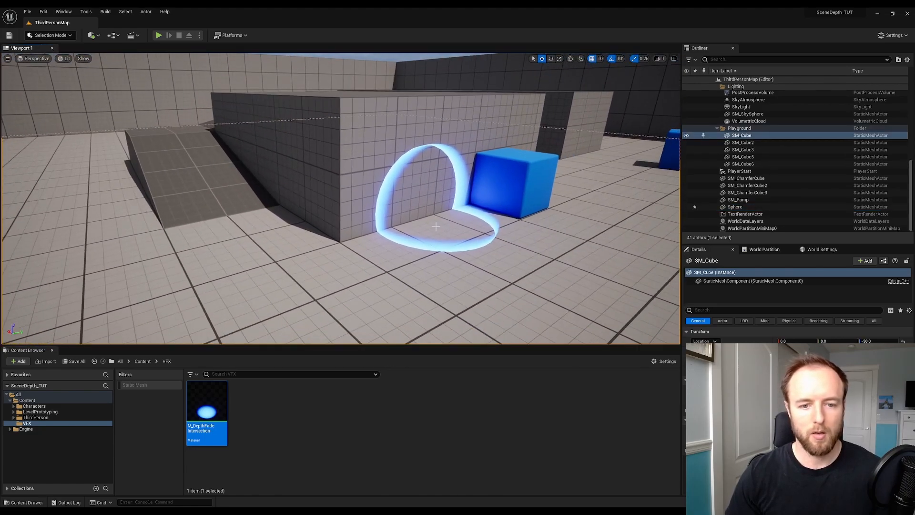
- Open the M_DepthFadeIntersection material and shift the three colour constants, Lerp and Depth Fade nodes away from the Multiply node to make room
left_click(445, 256)
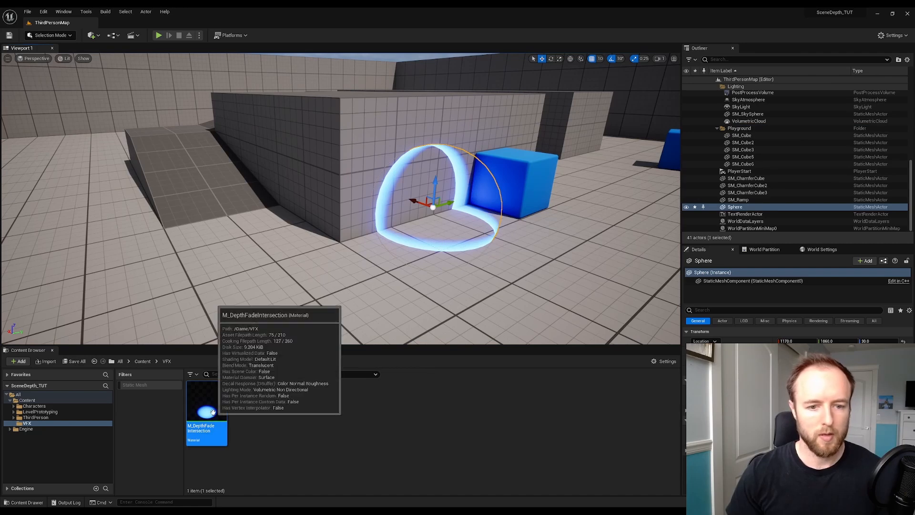
double_click(206, 412)
left_click_drag(527, 329, 422, 144)
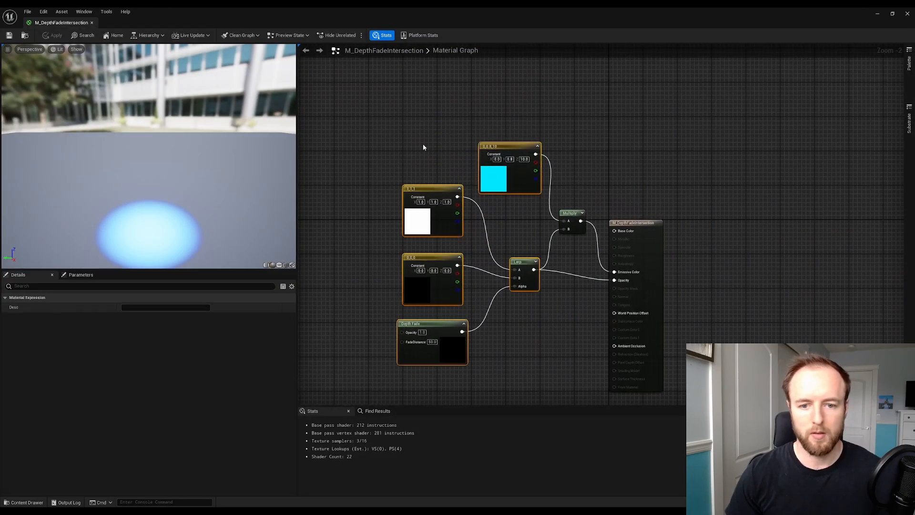
right_click_drag(422, 144, 495, 179)
left_click_drag(569, 182, 446, 173)
left_click(539, 123)
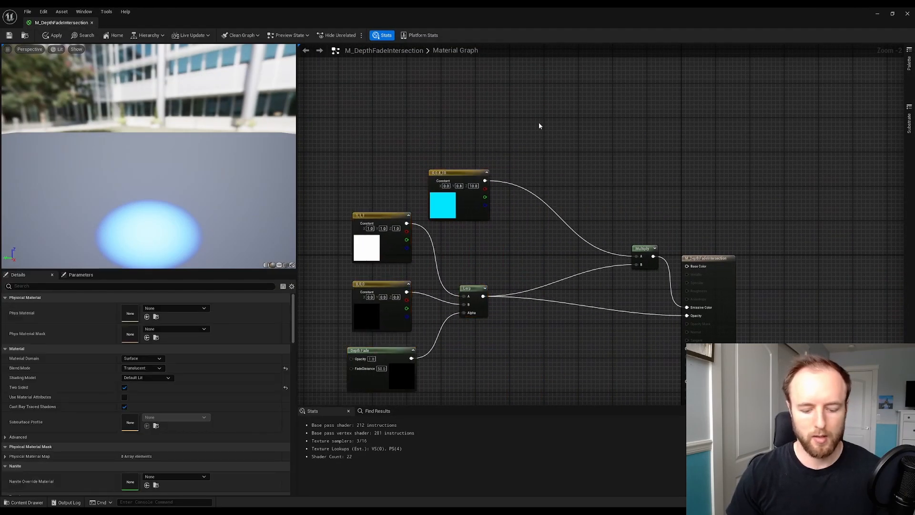
- Add a Texture Sample node using the T_Sky_Clouds_M texture and place it above the cyan constant
left_click(538, 123)
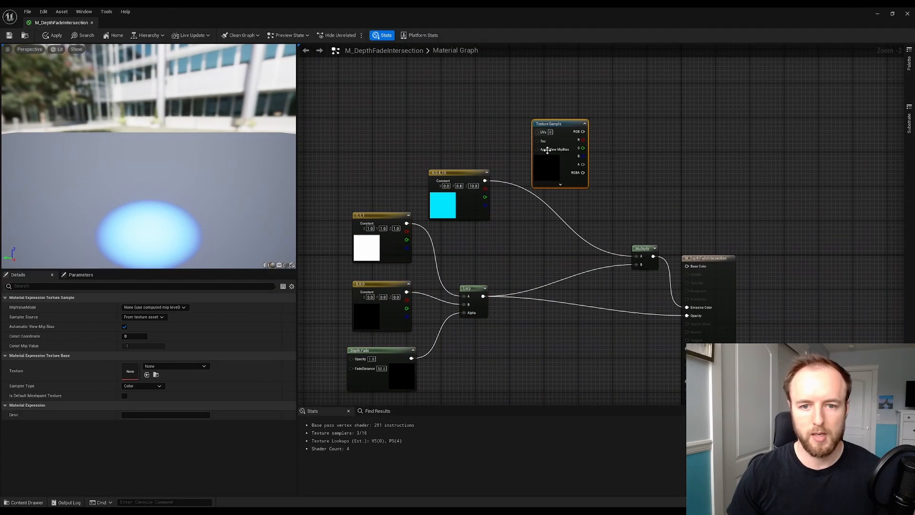
left_click(559, 124)
left_click(174, 367)
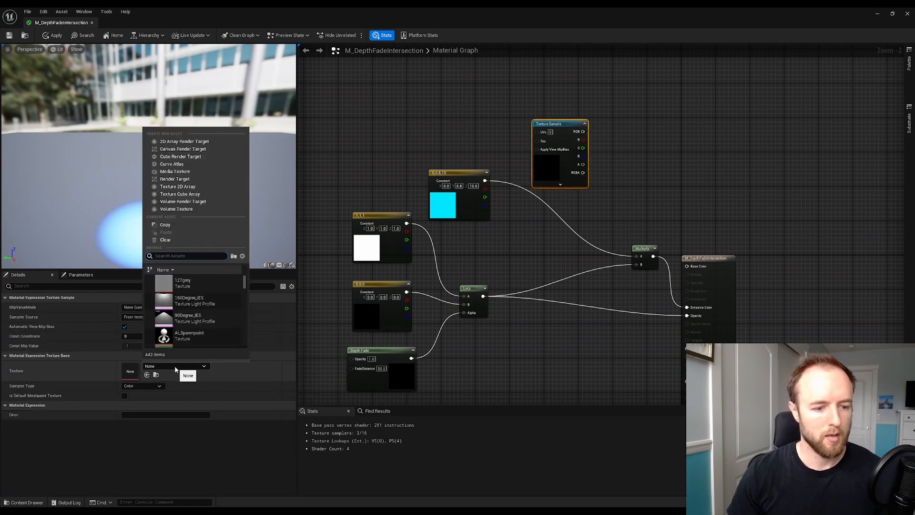
type("texture")
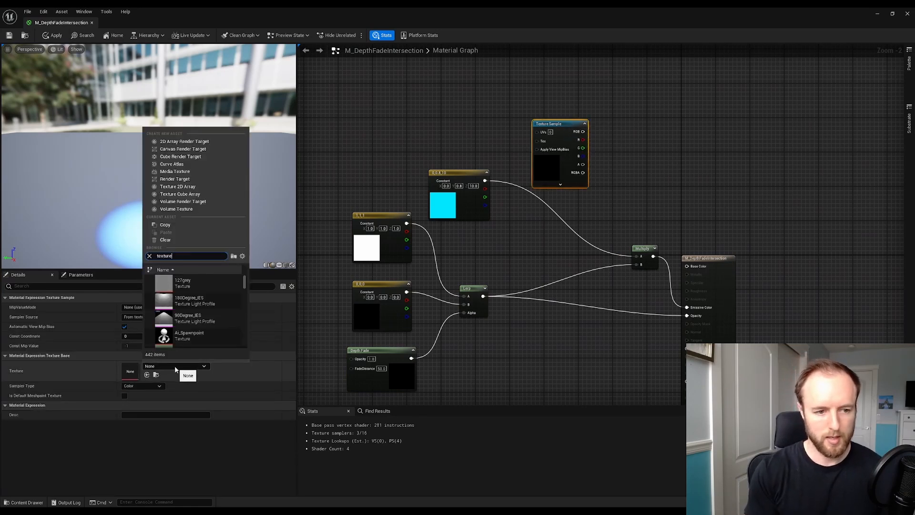
key("BackSpace")
key("BackSpace")
key("BackSpace")
type("c")
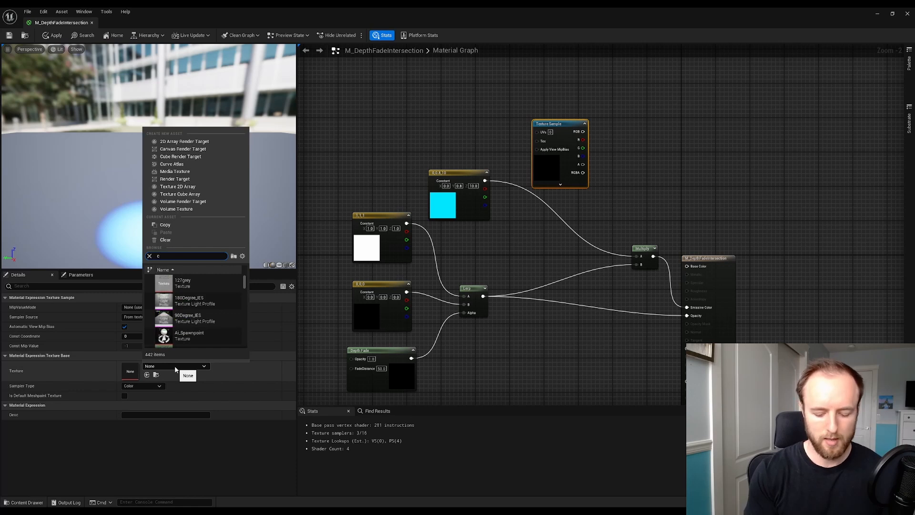
type("louds")
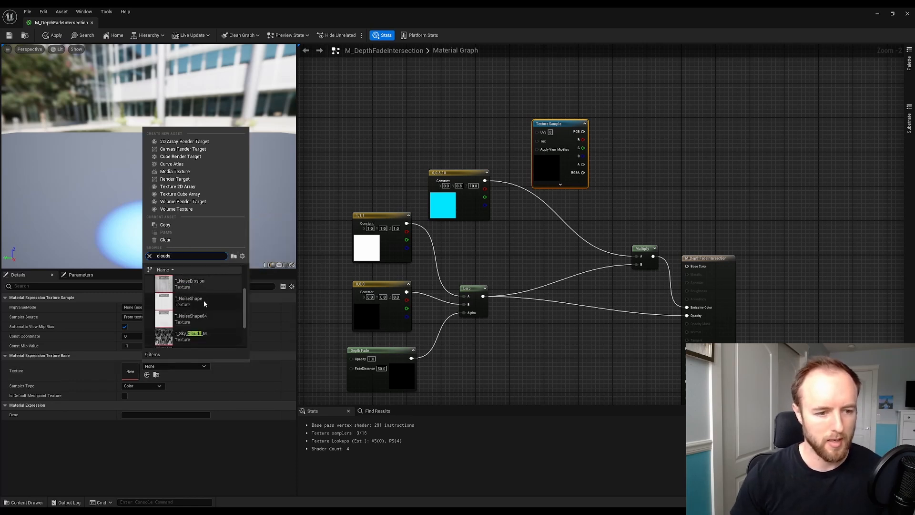
left_click(213, 304)
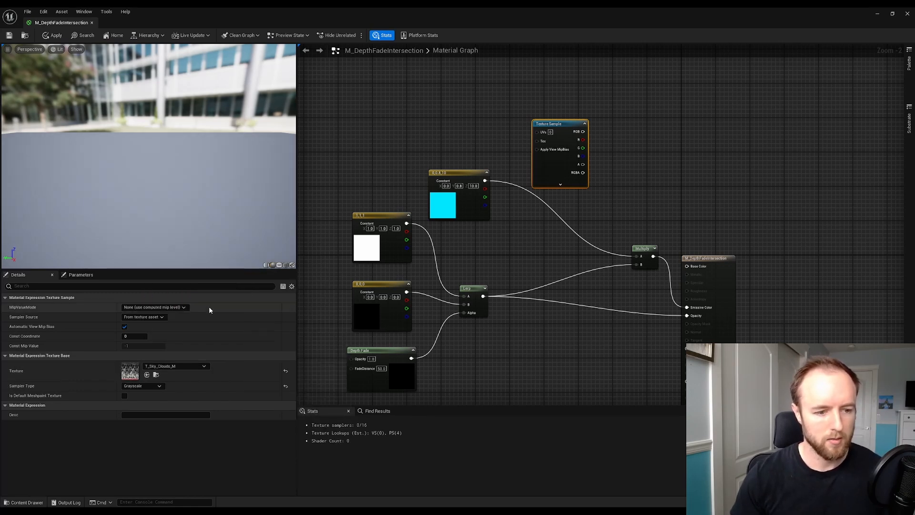
left_click_drag(550, 124, 519, 79)
left_click(458, 102)
right_click_drag(457, 102, 485, 154)
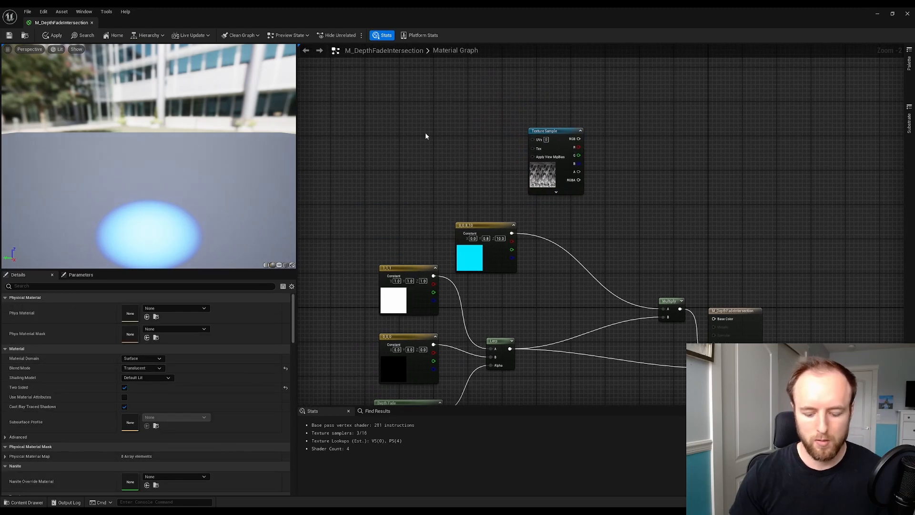
- Add a Panner node with a Y speed of 0.2 and connect it to the Texture Sample's UVs
left_click(414, 124)
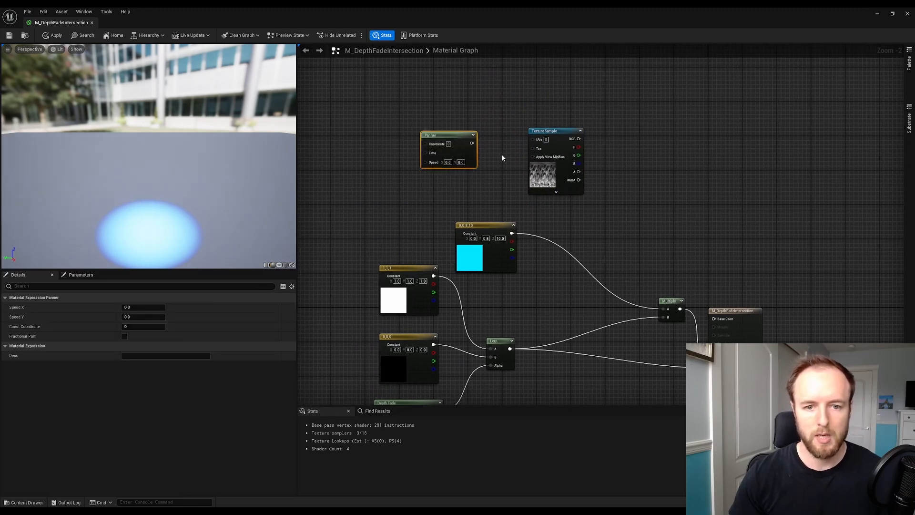
left_click_drag(471, 143, 532, 139)
left_click(468, 189)
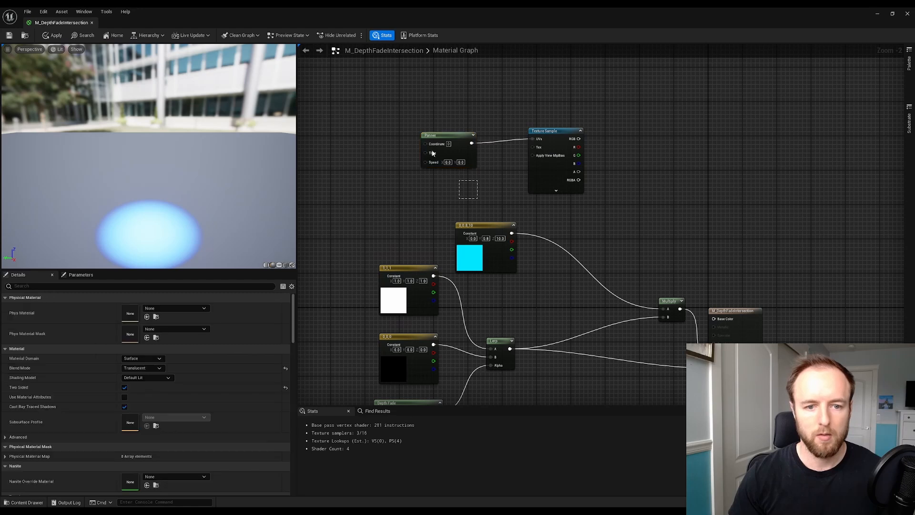
left_click(433, 152)
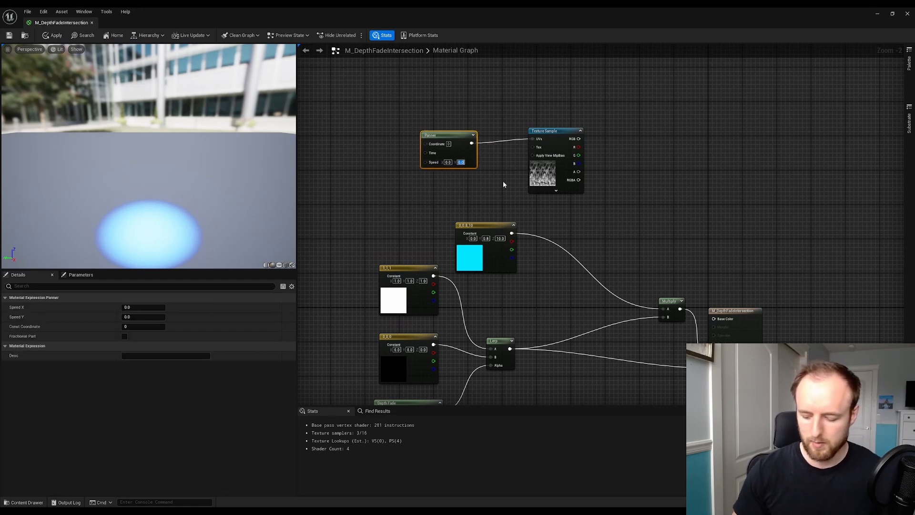
type("0.2")
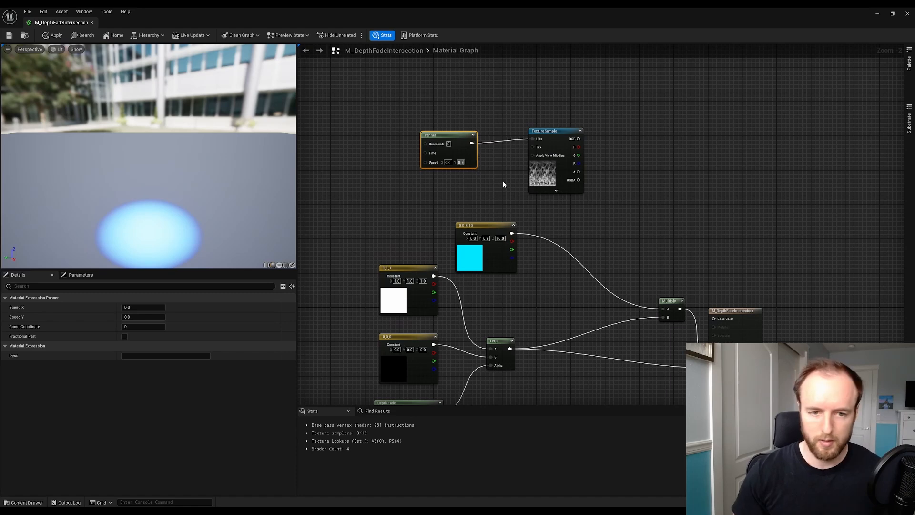
key("Return")
left_click(639, 223)
- Add a second Multiply node combining the Texture Sample's RGB with the existing Multiply result, and move the material output node to make room
right_click_drag(639, 224, 584, 194)
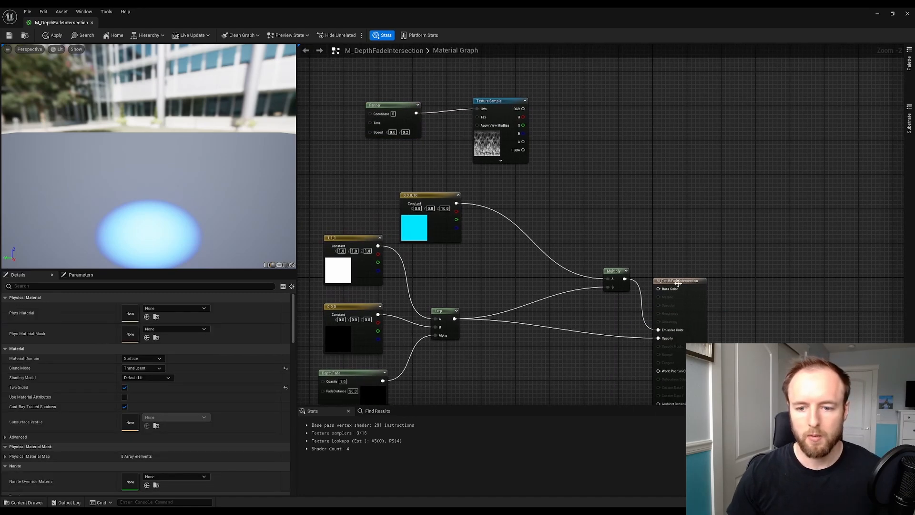
left_click(656, 257)
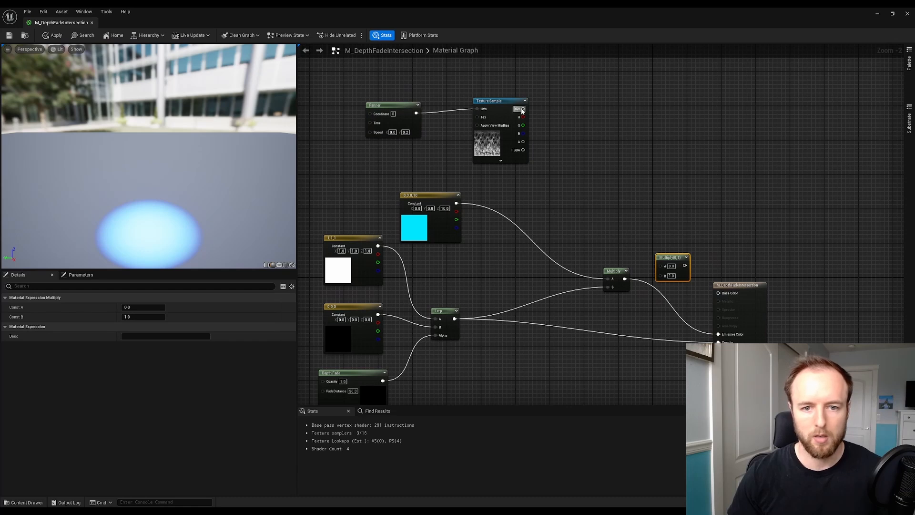
left_click_drag(522, 110, 569, 142)
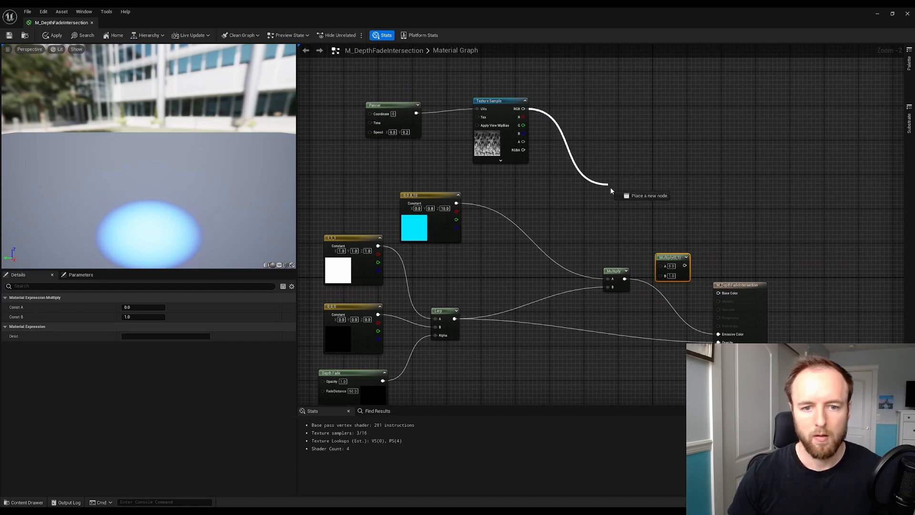
left_click_drag(624, 207, 660, 278)
right_click_drag(720, 268, 680, 235)
left_click_drag(696, 256, 706, 255)
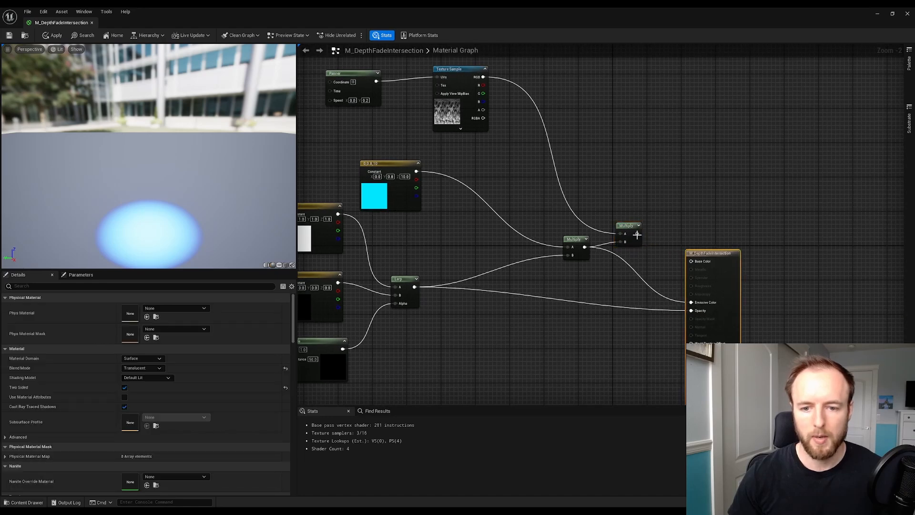
- Connect the new Multiply node to Emissive Color, save the material, and return to the level
left_click_drag(637, 234, 657, 260)
left_click_drag(691, 303, 691, 303)
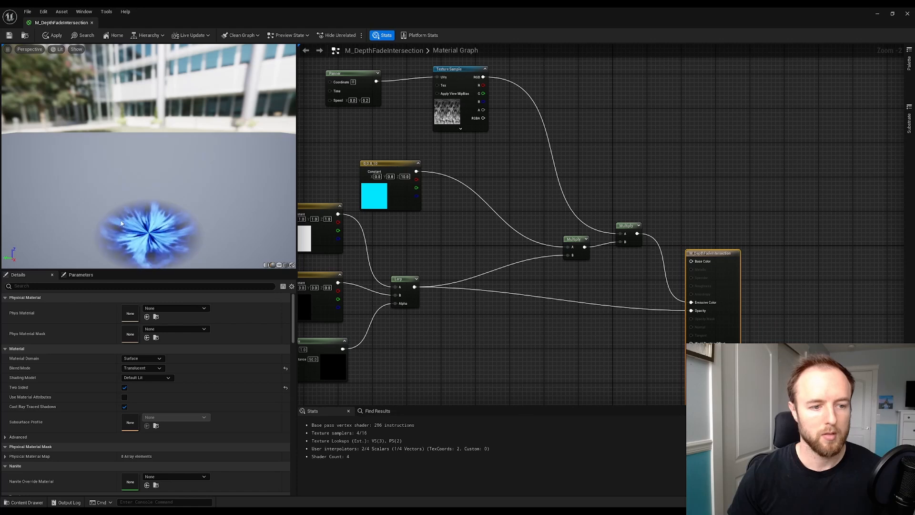
left_click(8, 35)
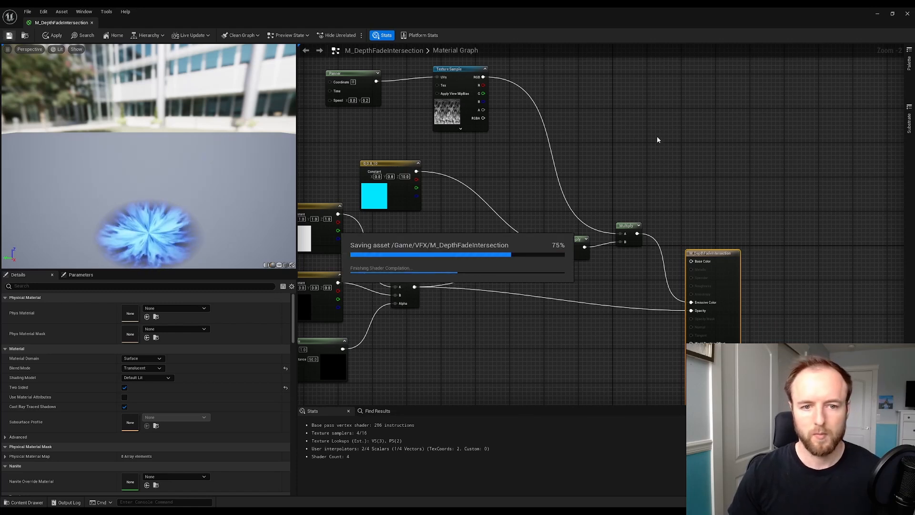
left_click(877, 13)
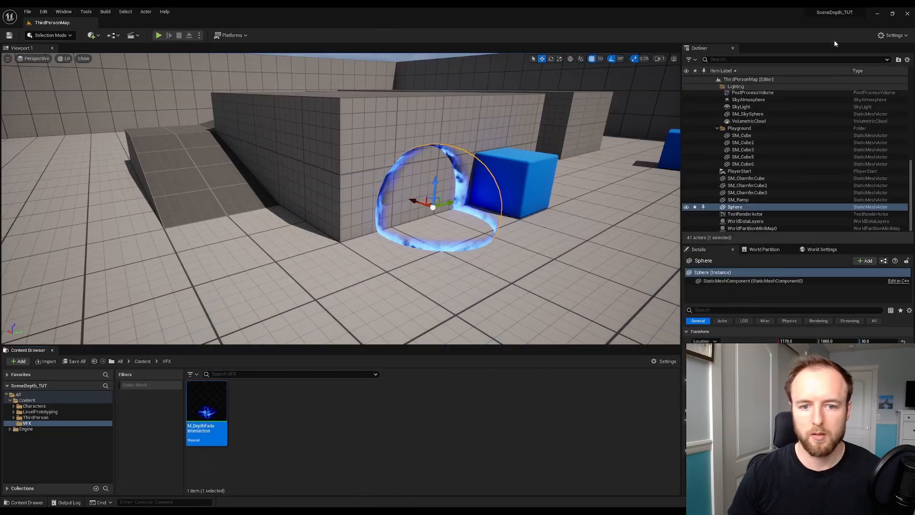
- Examine the sphere's textured glow along the wall and floor from several angles with the sphere deselected
left_click(531, 199)
left_click(539, 253)
key("a")
right_click_drag(538, 253, 586, 253)
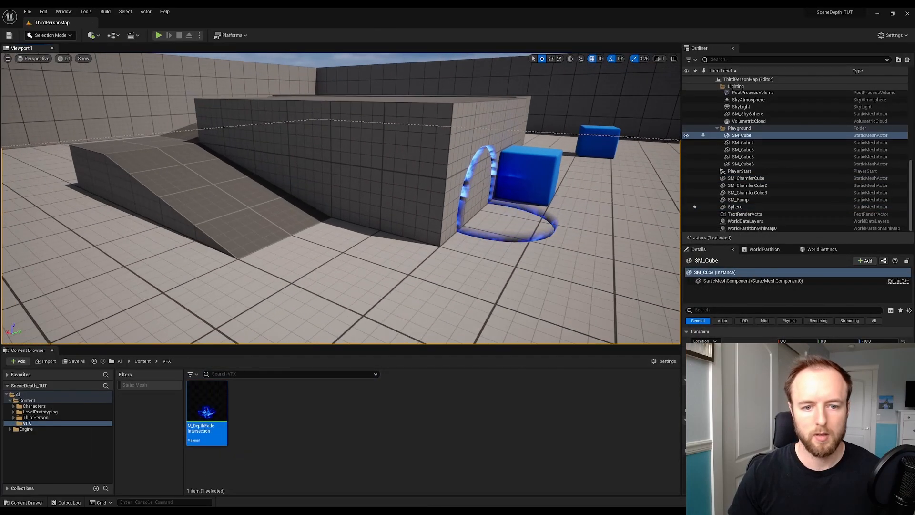
right_click_drag(499, 150, 421, 143)
key("w")
key("d")
- Move the sphere along the Y axis away from the blue cube to about Y 1560
left_click(484, 132)
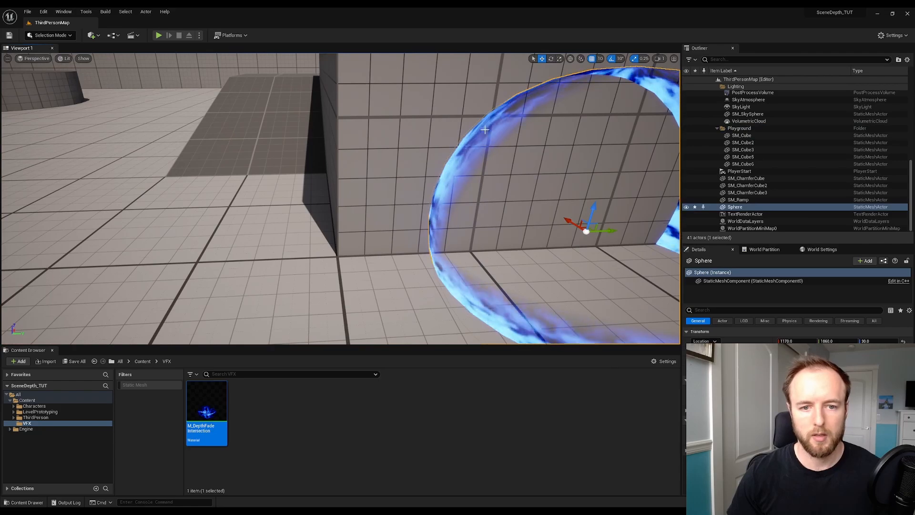
scroll(457, 191, "down", 5)
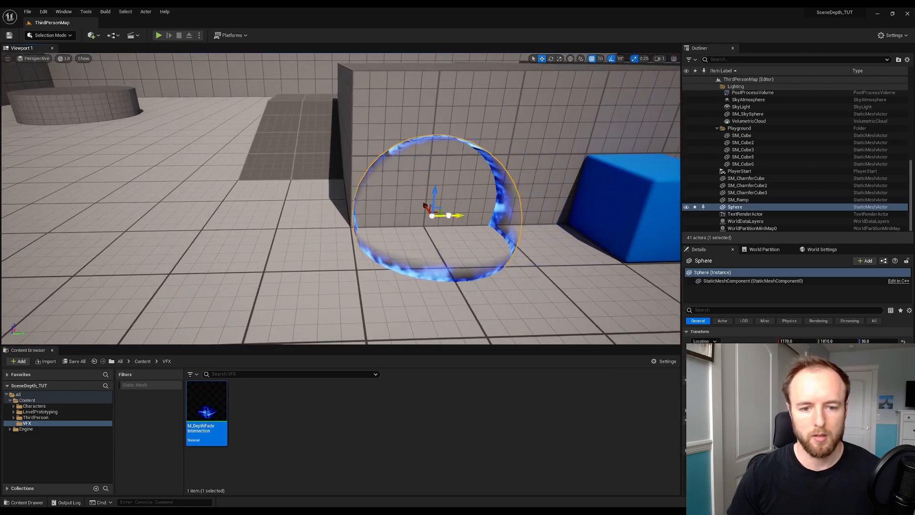
left_click_drag(448, 215, 258, 217)
- Examine the animated glow ring where the sphere meets the floor, both up close and from farther away
key("f")
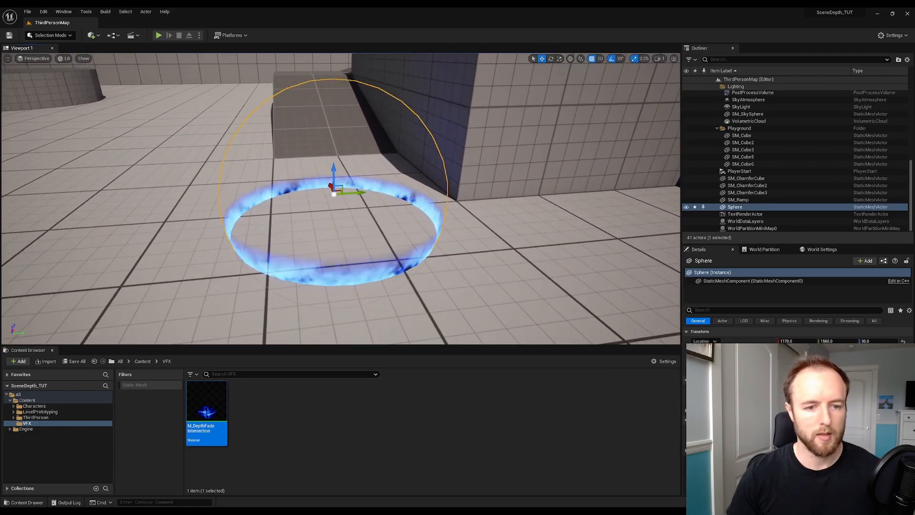
key("a")
right_click_drag(258, 217, 393, 175)
key("w")
key("s")
key("d")
key("w")
key("a")
key("s")
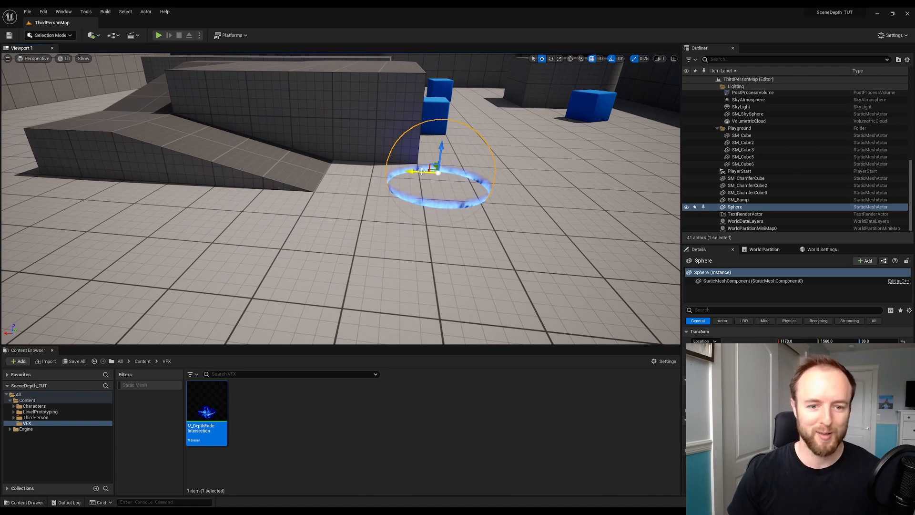
- Move the sphere along the X axis until it intersects the ramp, and deselect it
left_click_drag(421, 171, 206, 173)
left_click(278, 218)
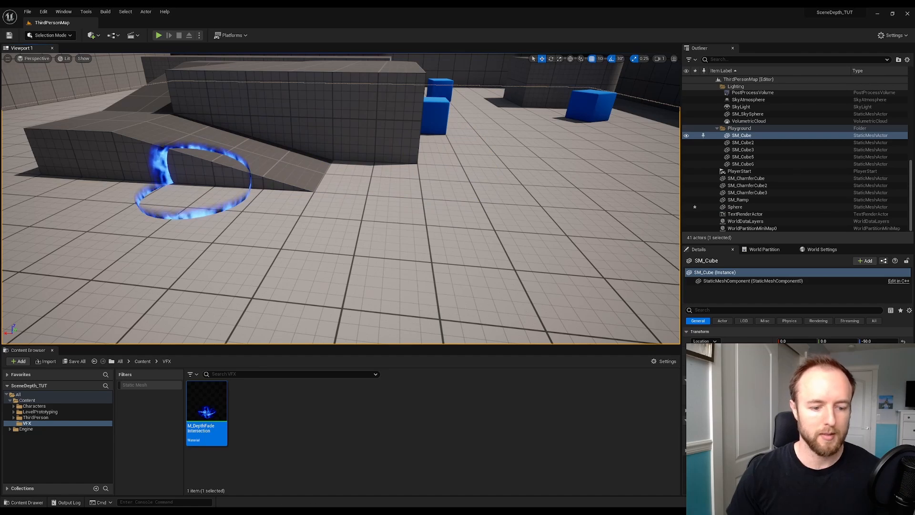
- Switch to the web browser and view the DepthFade section of Unreal Engine's Depth Expressions documentation
mouse_move(200, 511)
left_click(253, 496)
scroll(373, 320, "down", 1)
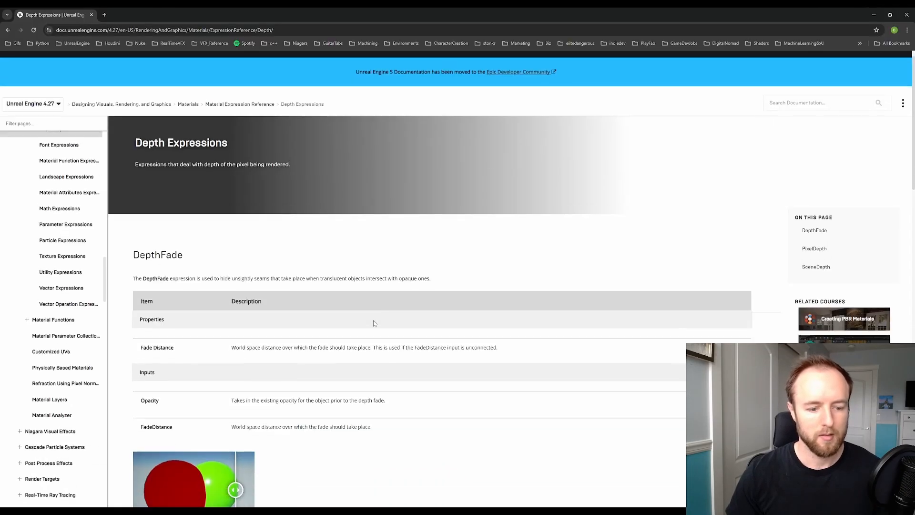
- Examine the before-and-after Depth Fade comparison image in the DepthFade documentation, and leave the browser
scroll(373, 323, "down", 3)
mouse_move(235, 332)
left_mouse_down()
mouse_move(197, 336)
mouse_move(225, 337)
left_mouse_up()
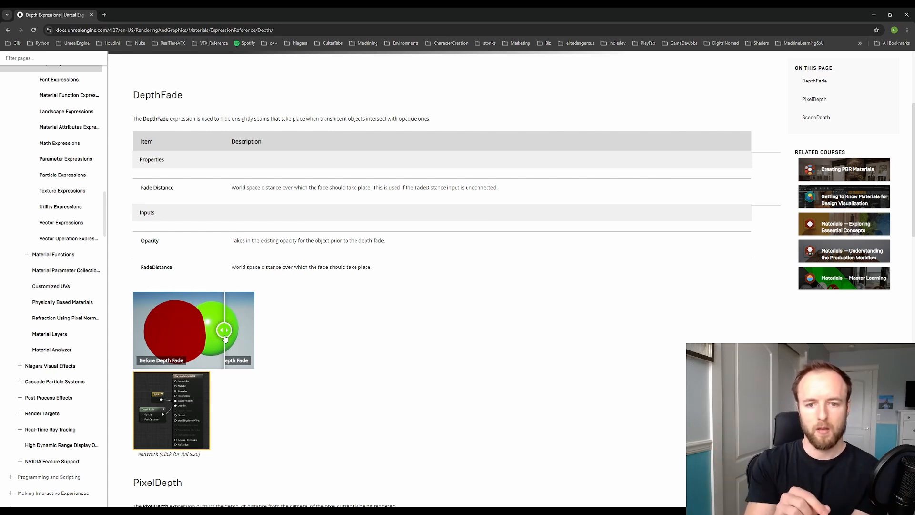
left_click(869, 17)
- Open M_DepthFadeIntersection in the Material Editor, review its node graph, and return to the level editor
double_click(213, 416)
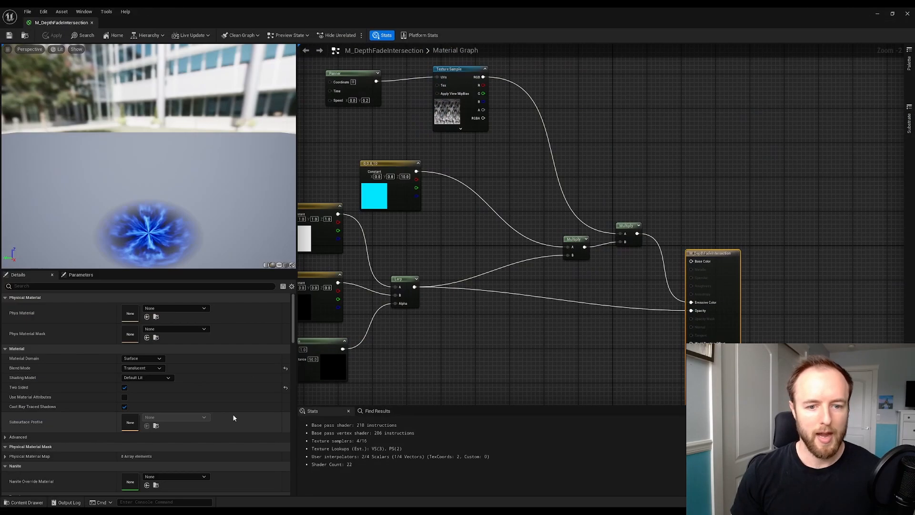
right_click_drag(551, 310, 606, 258)
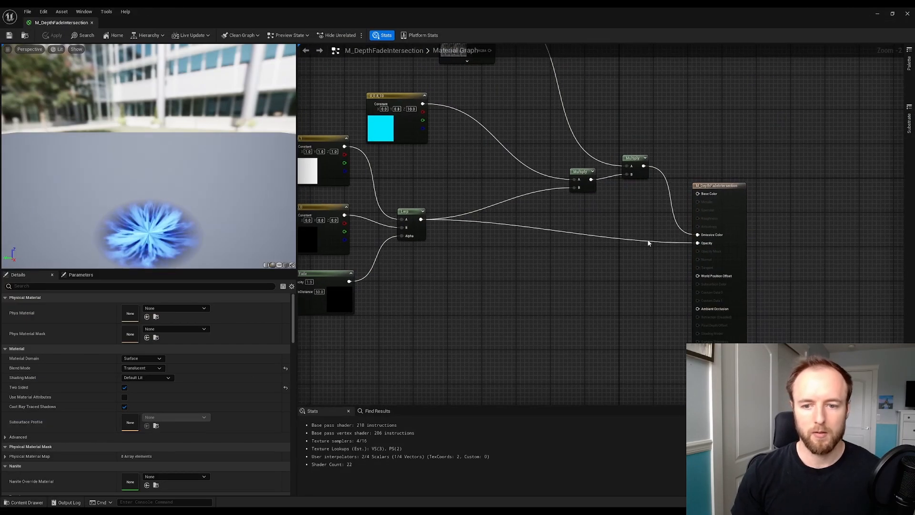
right_click_drag(449, 286, 530, 355)
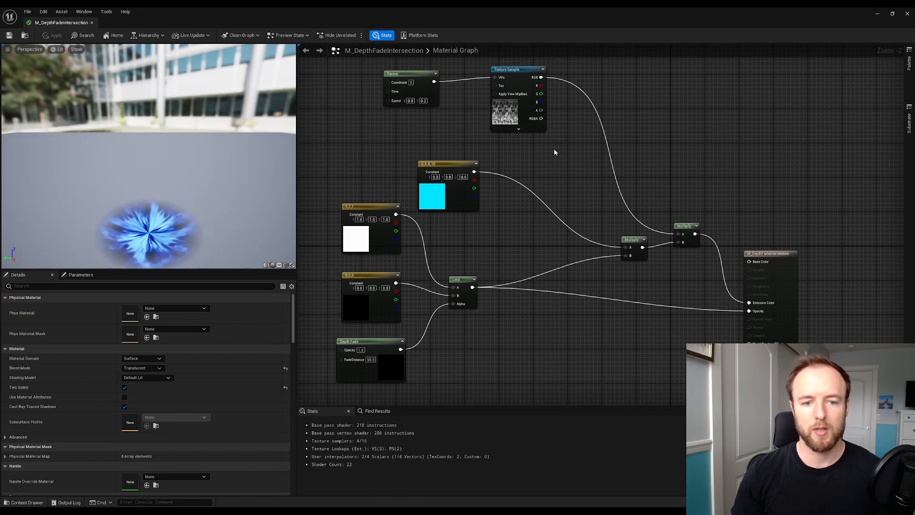
right_click_drag(553, 153, 517, 194)
left_click(505, 118, "alt")
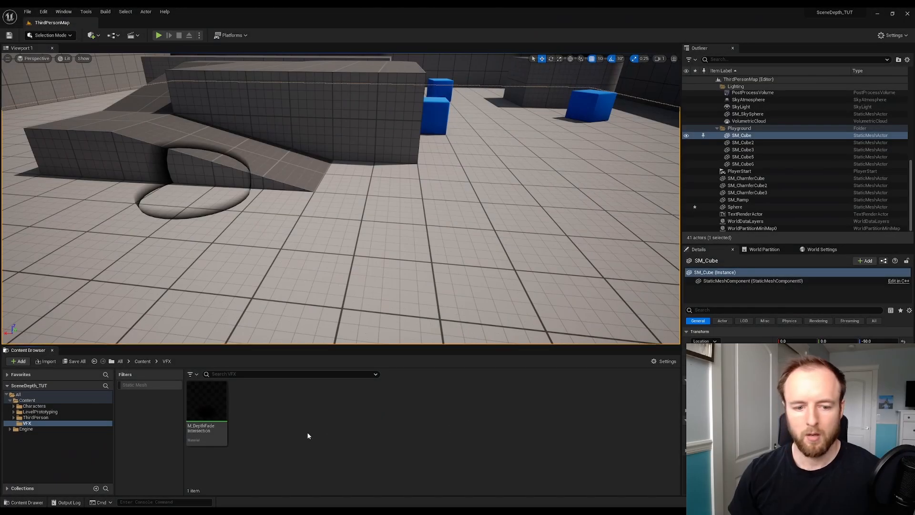
- Create a new material named M_SceneDepth in the VFX folder
right_click(308, 435)
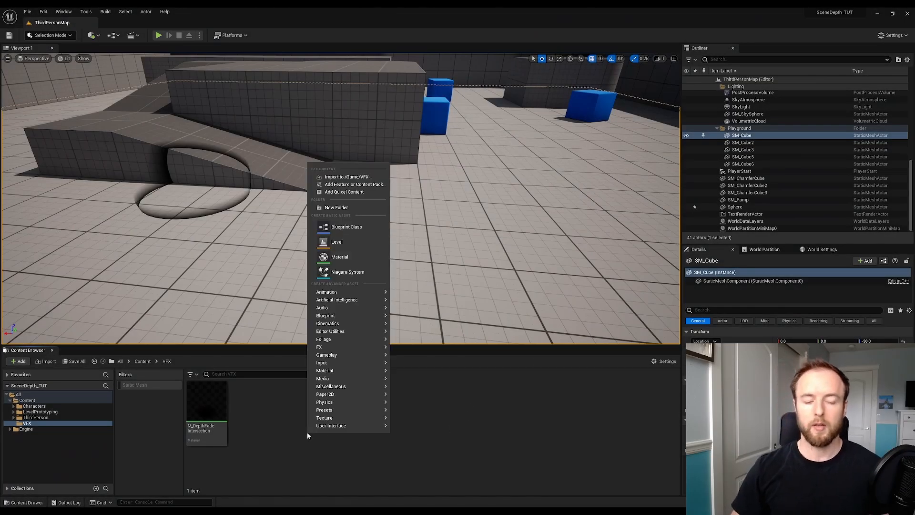
left_click(367, 257)
type("M_")
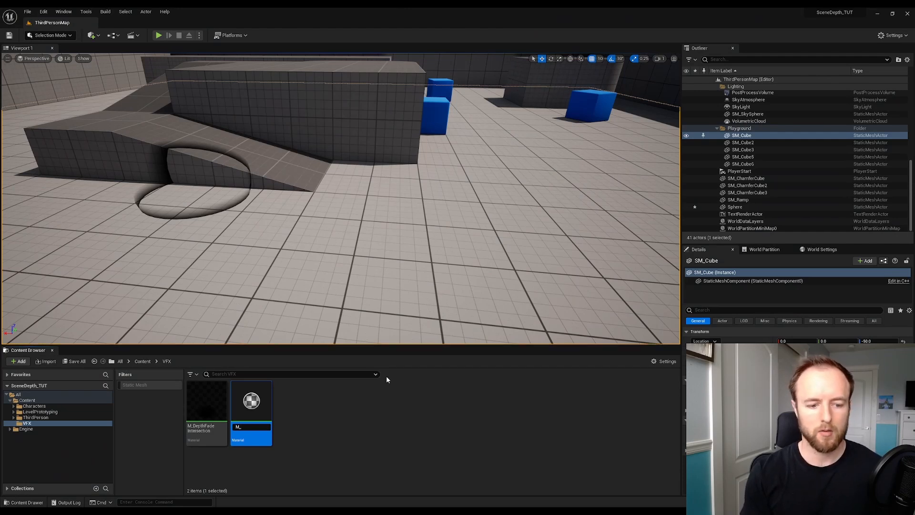
type("SceneDepth\\")
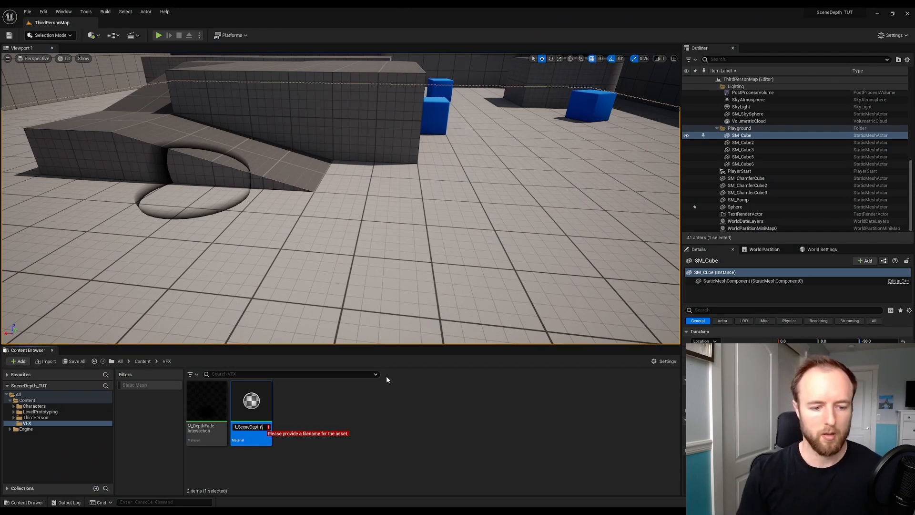
key("BackSpace")
key("Return")
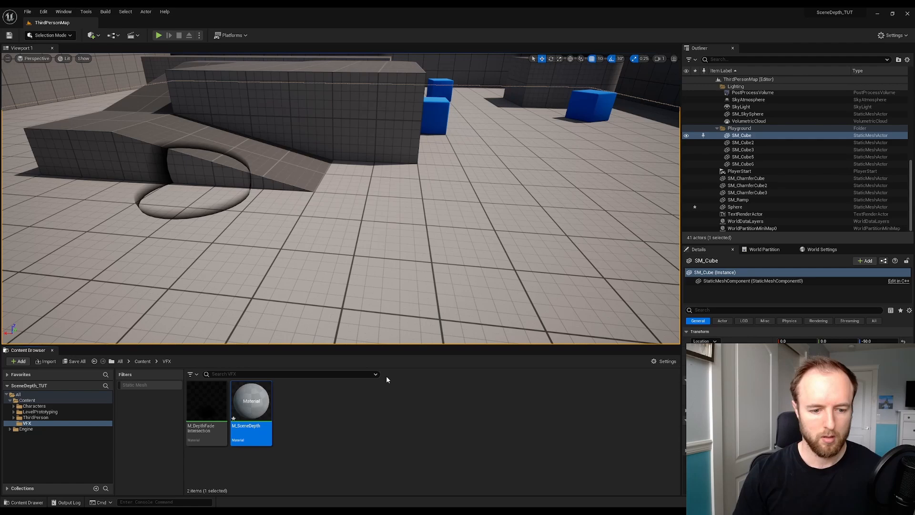
- Open M_SceneDepth in the Material Editor and set its blend mode to Translucent
double_click(248, 418)
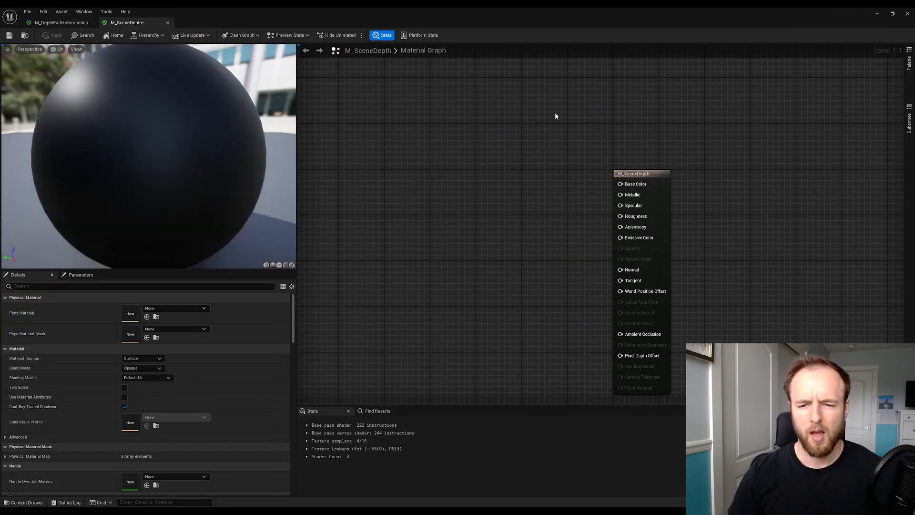
left_click(151, 368)
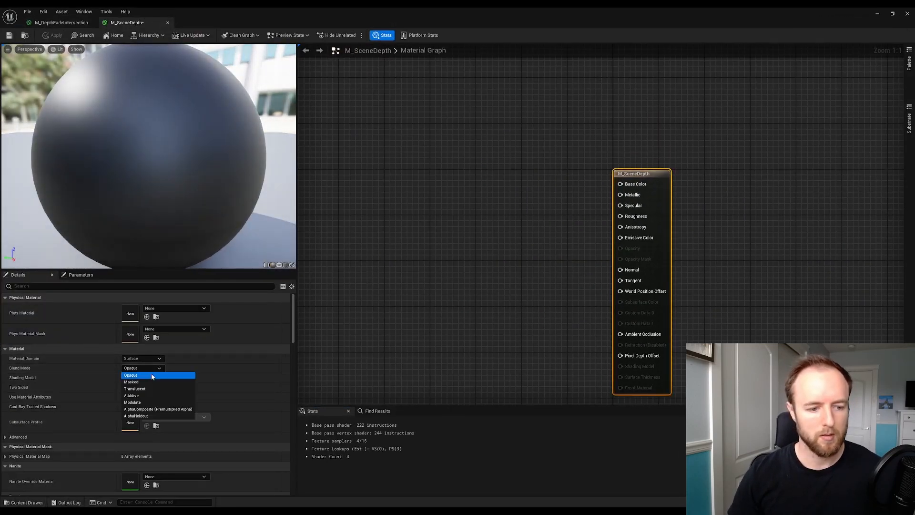
left_click(149, 389)
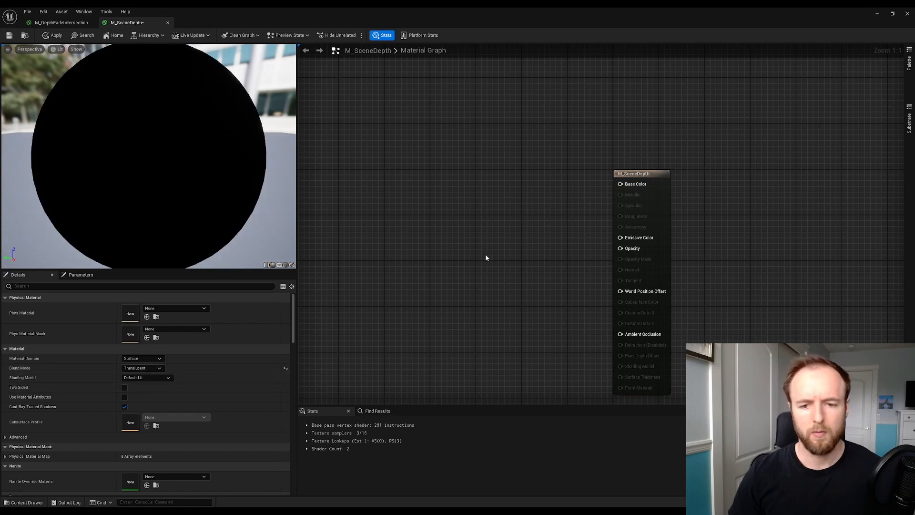
- Add two three-component Constant nodes, one above the other, in the empty graph area before the material output node
right_click_drag(485, 254, 516, 169)
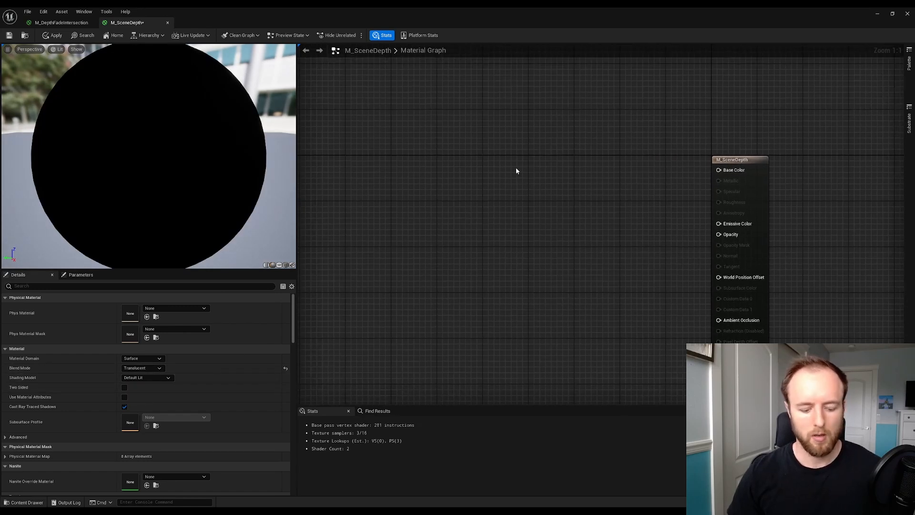
left_click(509, 124)
left_click(506, 224)
left_click_drag(618, 264, 525, 100)
left_click(585, 139)
left_click(541, 142)
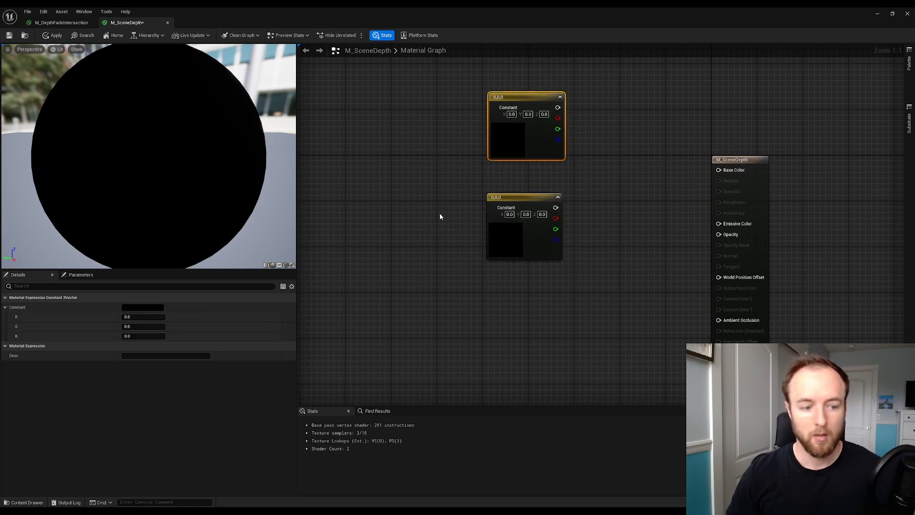
- Set the upper Constant's color to full-brightness green, about 0.005, 1.0, 0.0
double_click(498, 146)
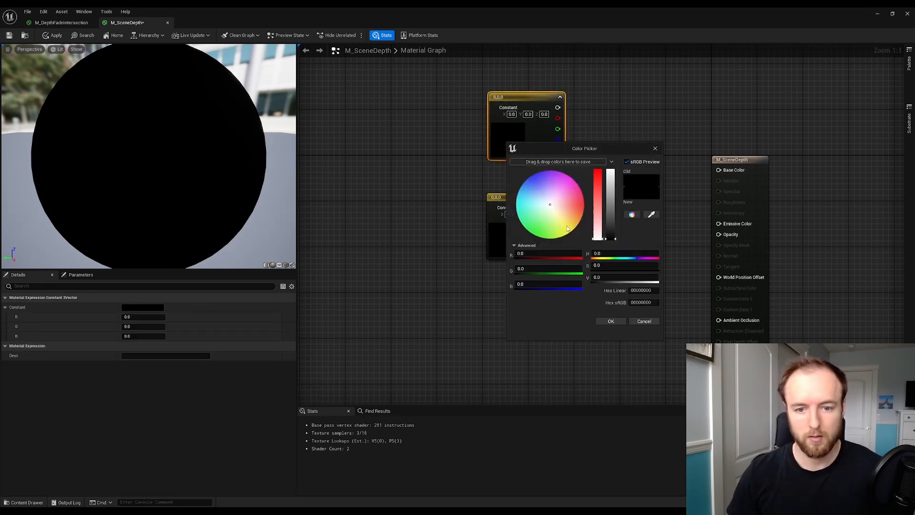
left_click_drag(553, 207, 541, 233)
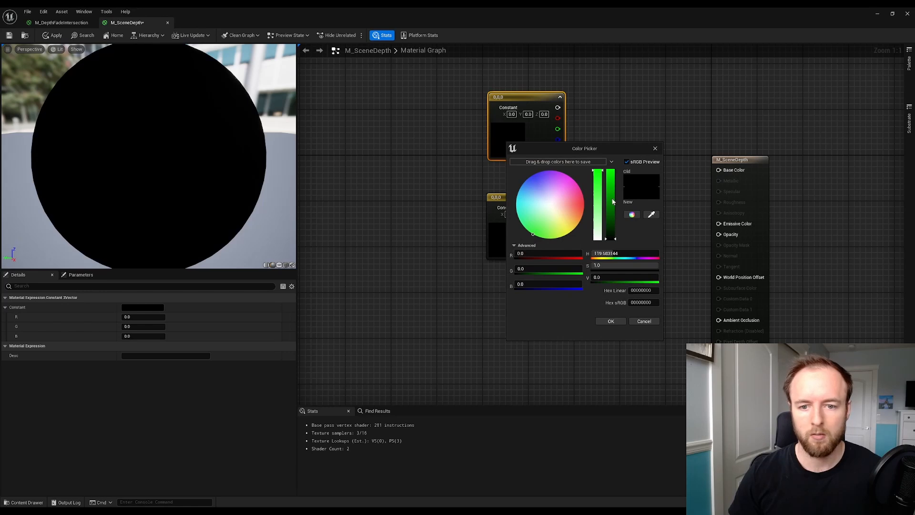
left_click_drag(612, 202, 611, 170)
left_click(610, 321)
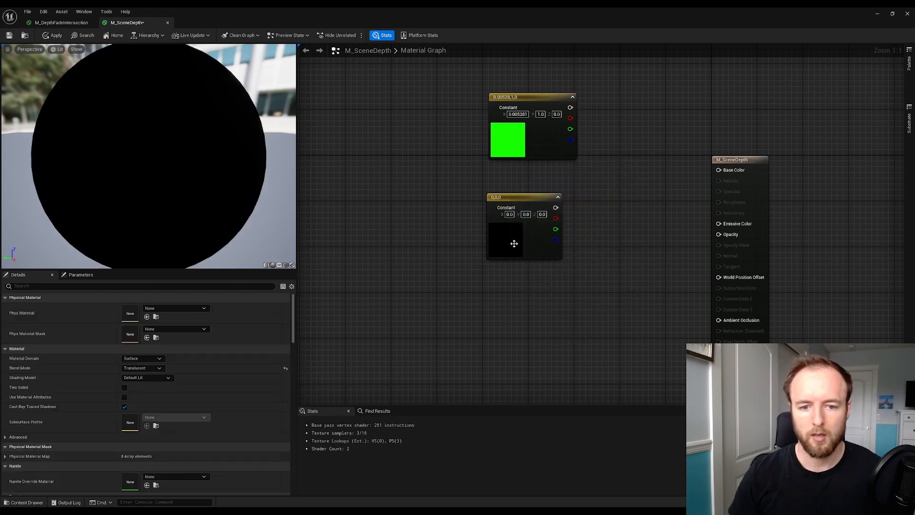
- Set the lower Constant's color to orange, about 1.0, 0.363, 0.0, and deselect the node
double_click(513, 243)
mouse_move(564, 294)
left_mouse_down()
mouse_move(592, 319)
mouse_move(618, 288)
mouse_move(618, 271)
left_mouse_up()
left_click(619, 422)
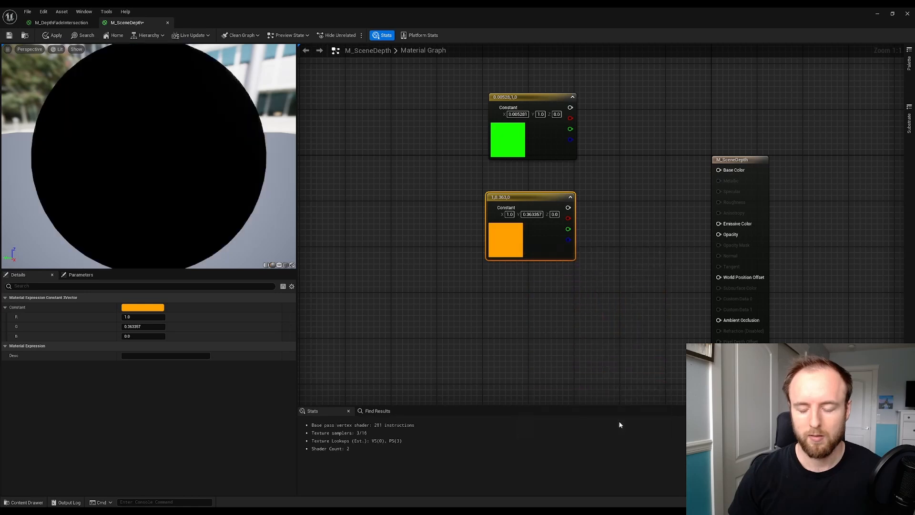
left_click(618, 351)
- Move the orange Constant closer to the green one and shift both farther from the material output node
left_click_drag(540, 196, 537, 183)
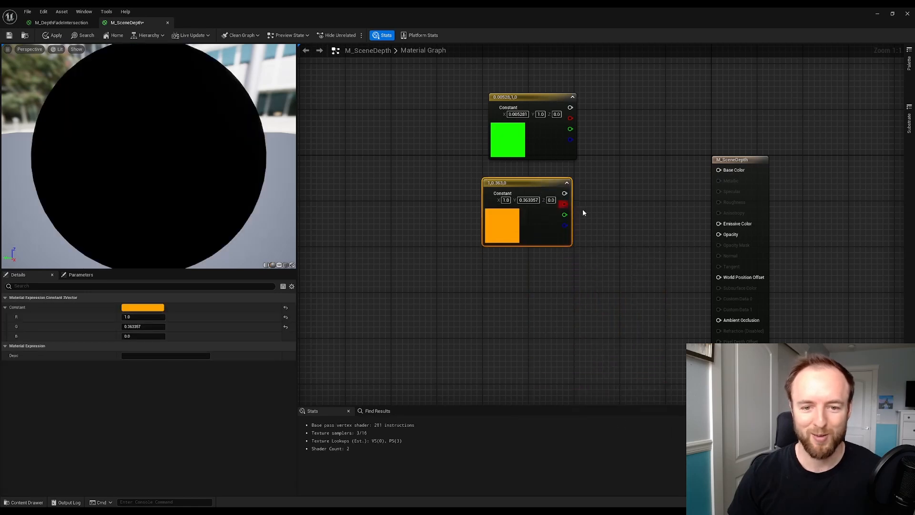
left_click_drag(594, 275, 491, 104)
left_click(547, 305)
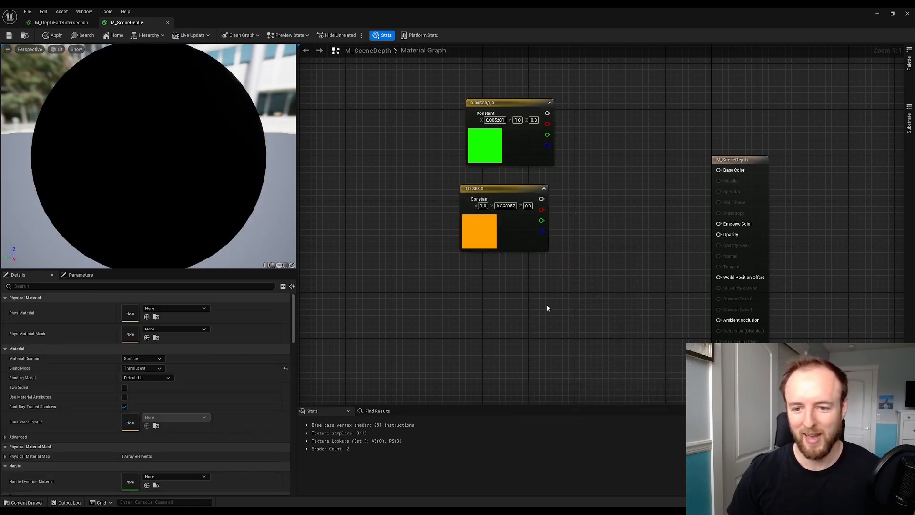
- Add a Scene Depth node, expand its input mode options, and place it below and before the color Constants
right_click_drag(511, 305, 542, 275)
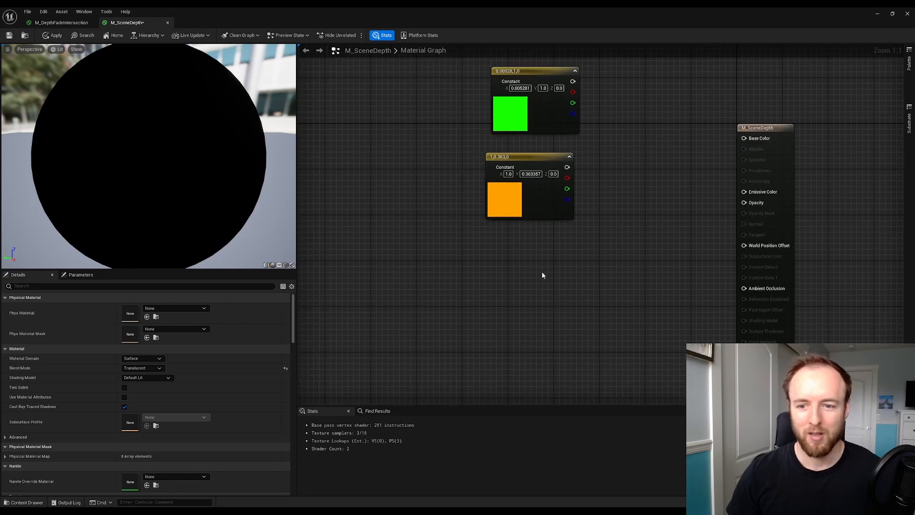
right_click(522, 258)
type("scene depth")
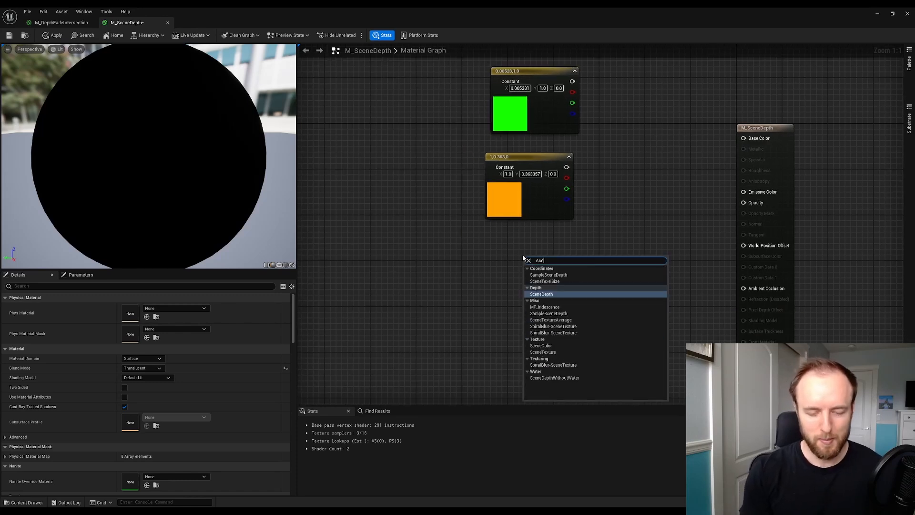
key("Return")
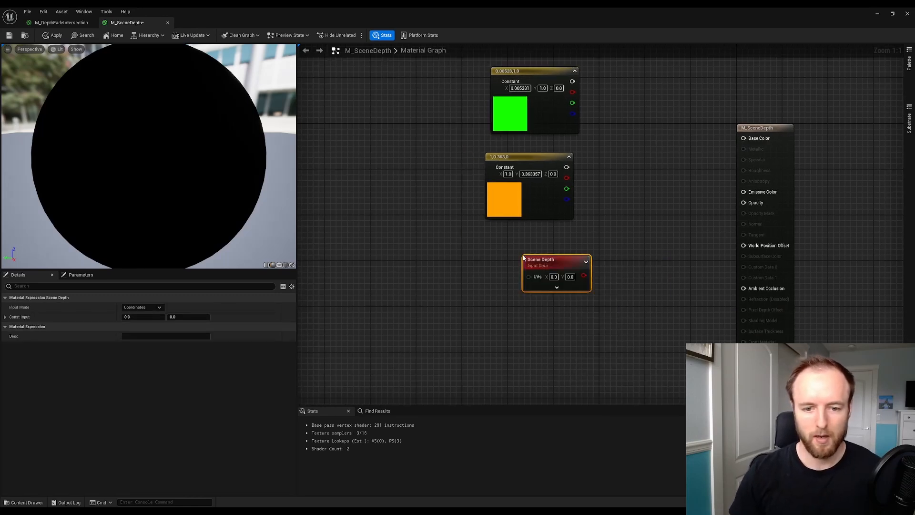
left_click_drag(546, 263, 451, 240)
left_click(461, 264)
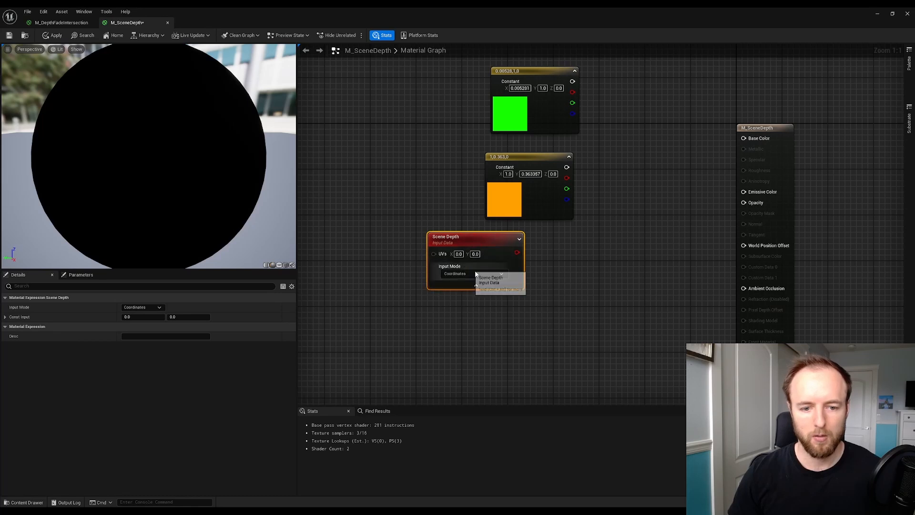
left_click(582, 276)
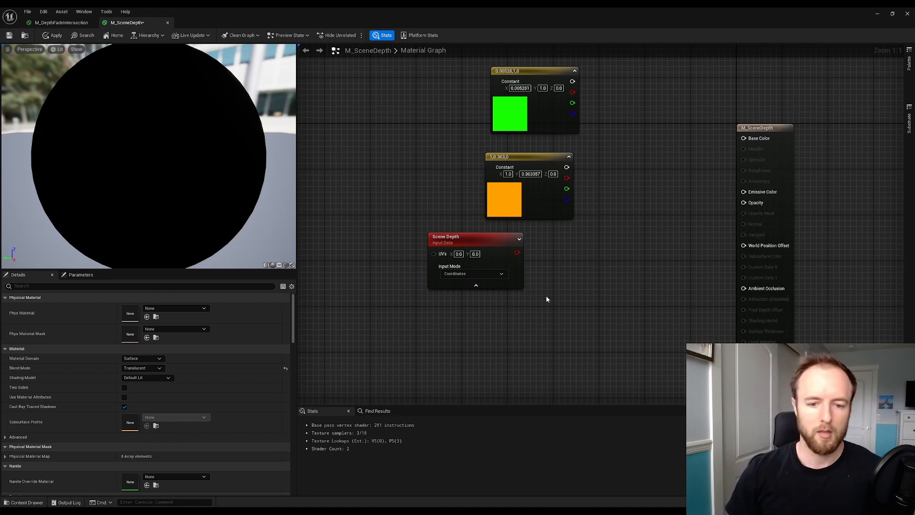
left_click_drag(476, 241, 408, 234)
left_click(493, 261)
- Add a Divide node, connect the Scene Depth output to its A input, and align Scene Depth with it
right_click(495, 256)
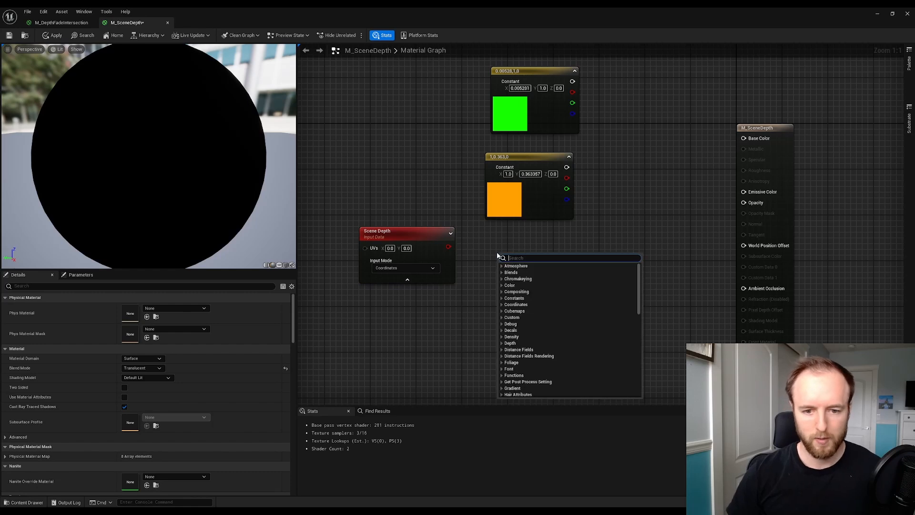
type("divide")
key("Return")
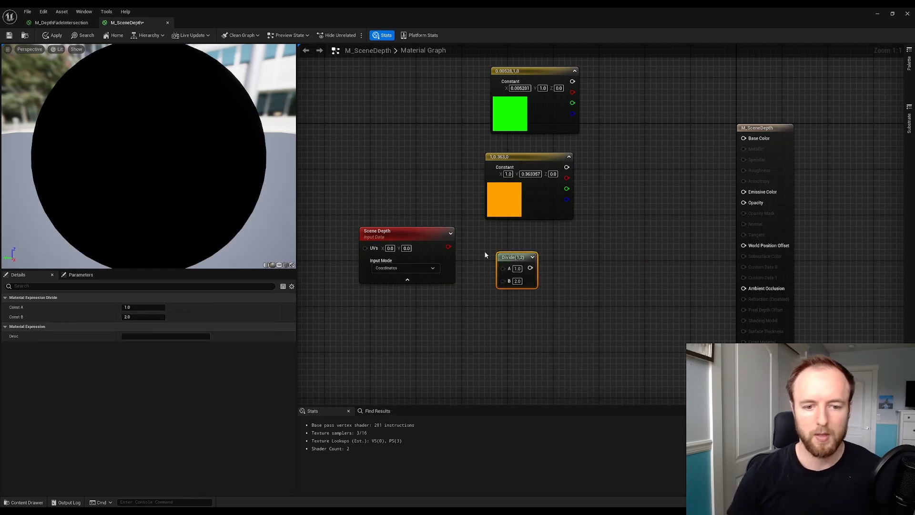
left_click_drag(449, 246, 503, 266)
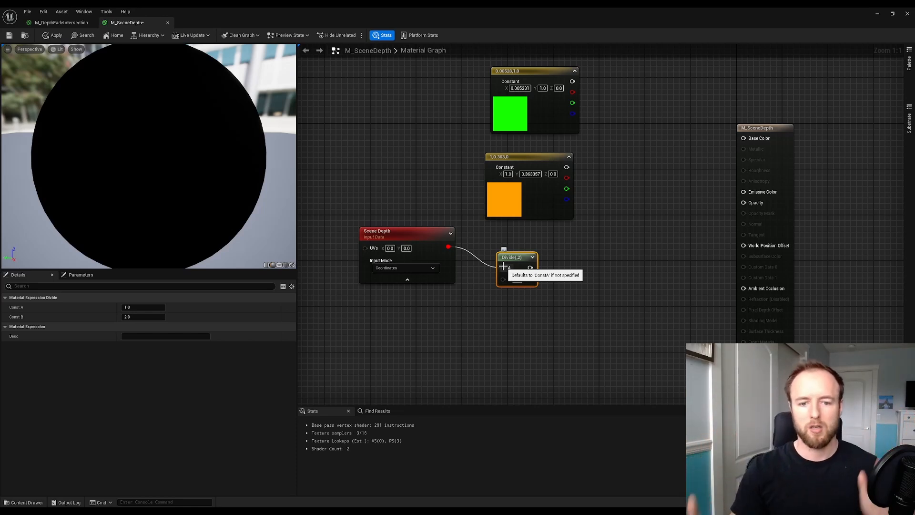
left_click(476, 290)
left_click_drag(426, 234, 419, 245)
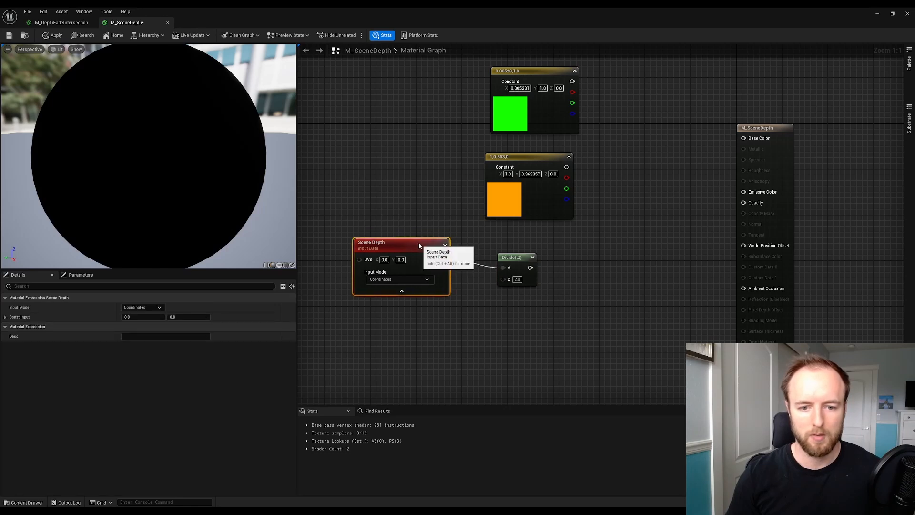
- Set the Divide node's B value to 2048 and move the node closer to Scene Depth
left_click(493, 279)
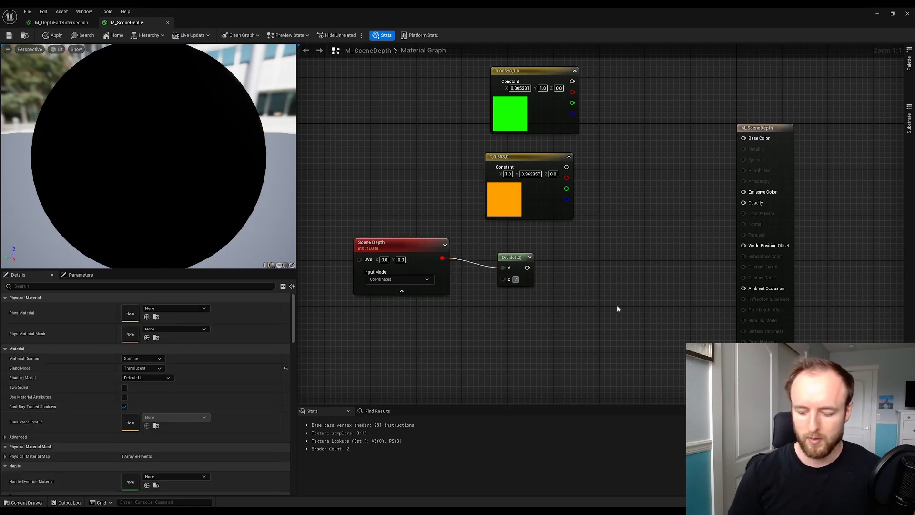
type("2048")
key("Return")
left_click_drag(518, 259, 502, 251)
left_click(607, 282)
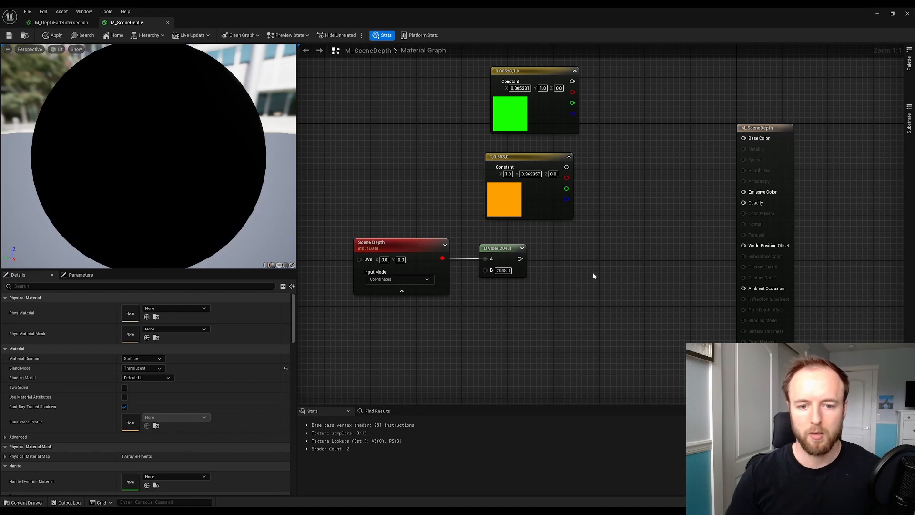
- Add a Power node after Divide and connect the Divide output to its Base input
right_click(569, 272)
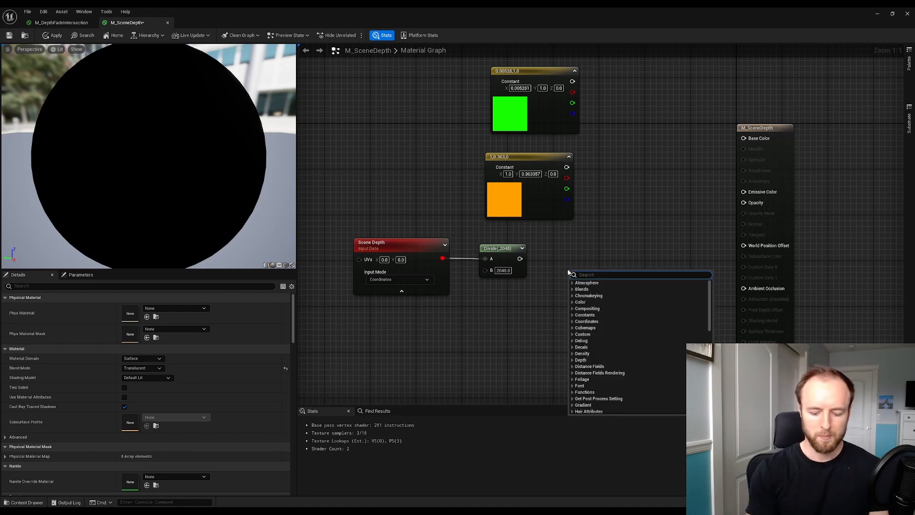
type("power")
key("Return")
left_click_drag(520, 258, 562, 258)
left_click(648, 265)
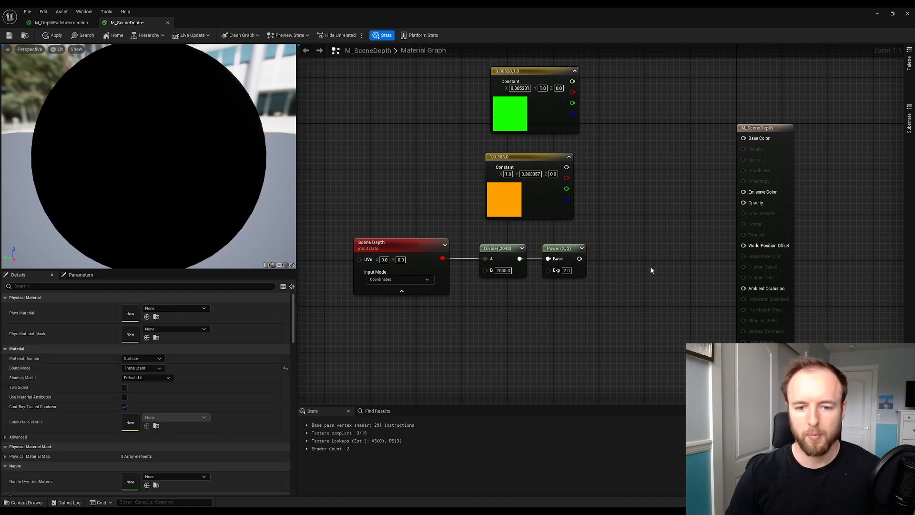
- Add a Clamp node fed by the Power output and align the Scene Depth, Divide and Power nodes with it
right_click(618, 262)
type("clam")
key("Return")
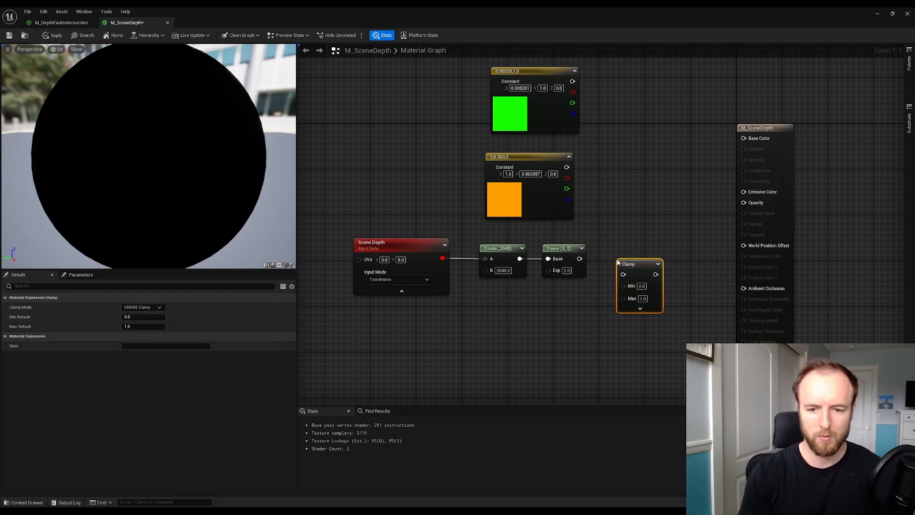
left_click_drag(579, 258, 623, 274)
left_click_drag(569, 328, 443, 276)
left_click_drag(500, 245, 484, 257)
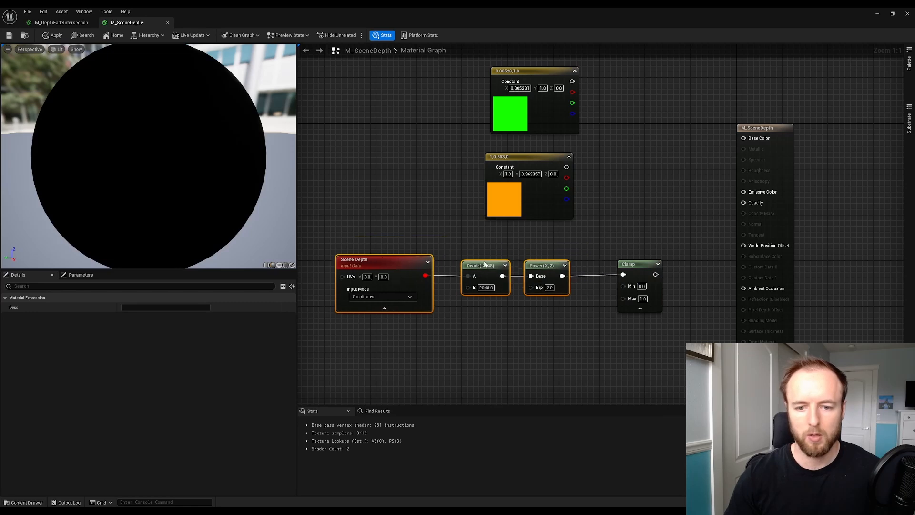
- Align the Clamp node with the Power node so their connection runs straight
left_click(624, 223)
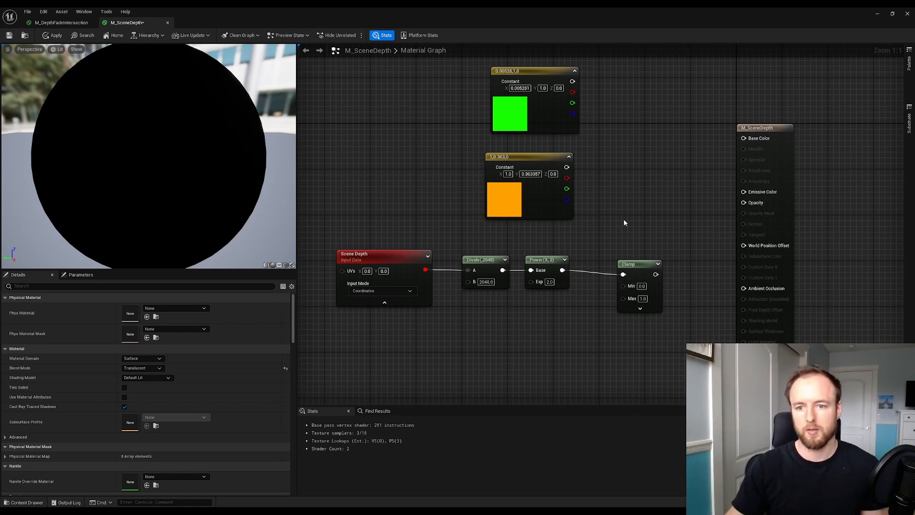
left_click_drag(638, 264, 632, 260)
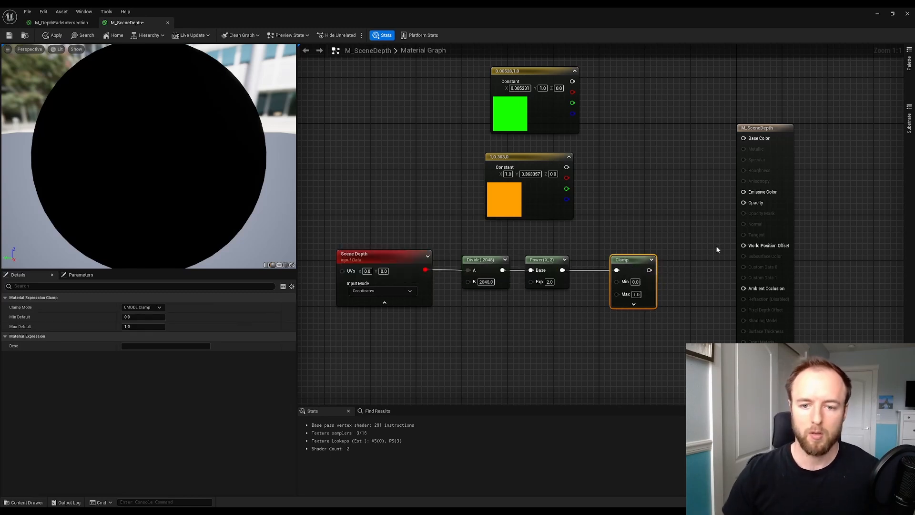
left_click(664, 193)
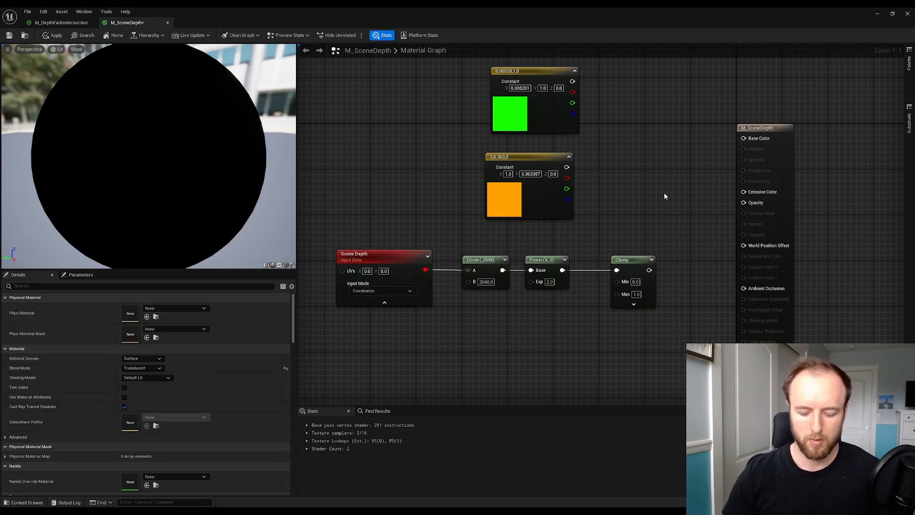
- Add a Lerp node, connecting the green constant to its A input and the orange constant to its B input
left_click(631, 165)
left_click(581, 167)
left_click_drag(566, 167, 637, 195)
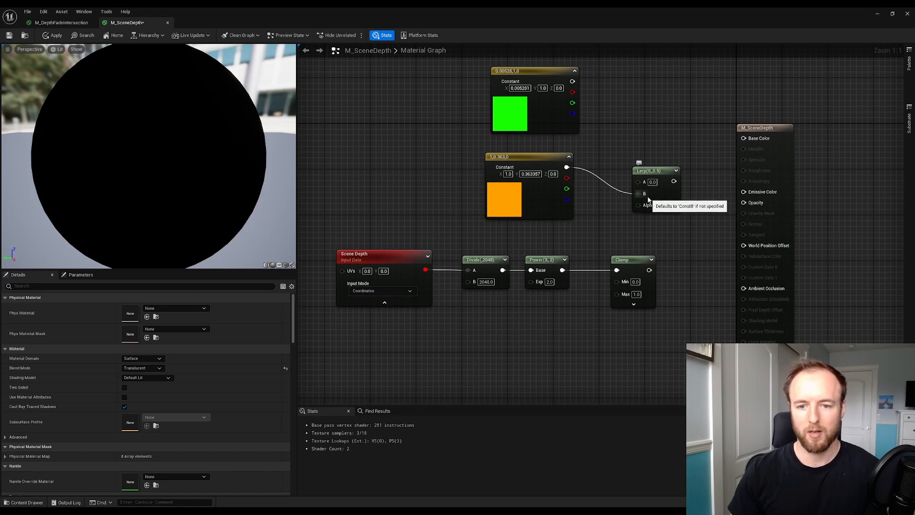
left_click_drag(561, 99, 639, 182)
left_click_drag(556, 83, 543, 78)
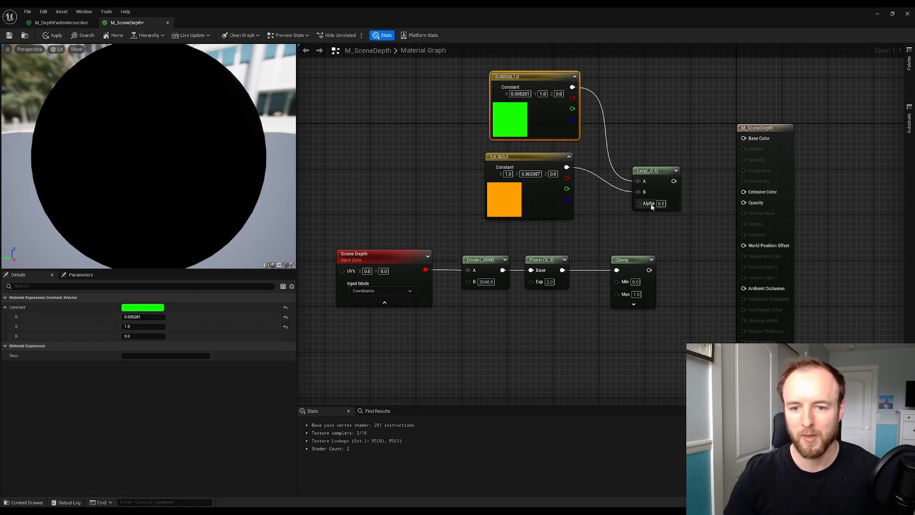
- Connect the Clamp output to the Lerp's Alpha and the Lerp output to Emissive Color, and save the material
left_click(695, 240)
left_click_drag(649, 270, 743, 191)
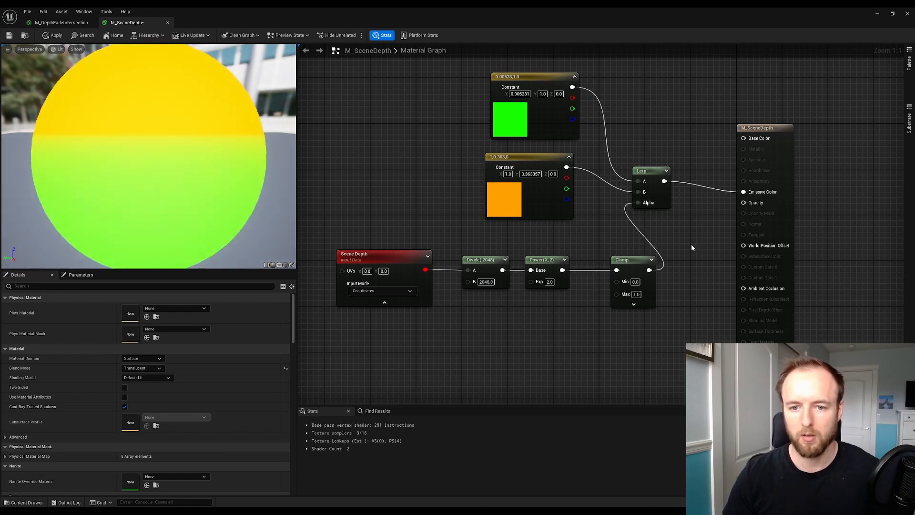
left_click(8, 34)
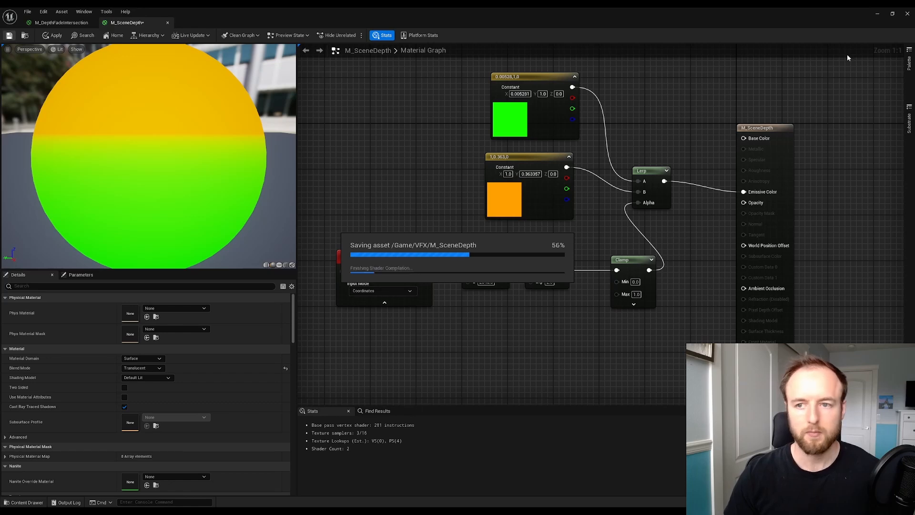
- Return to the level editor, display Place Actors and place a Cube shape on the floor beyond the ramp
left_click(877, 13)
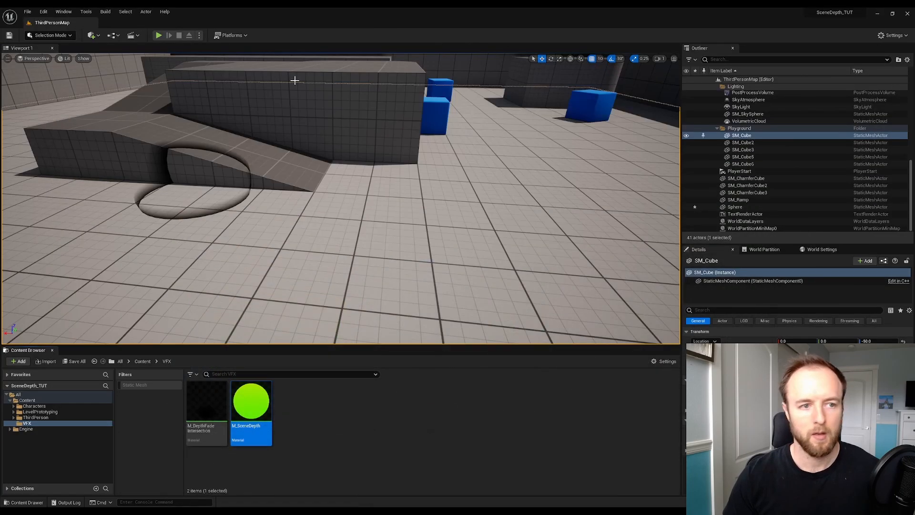
left_click(64, 12)
left_click(95, 124)
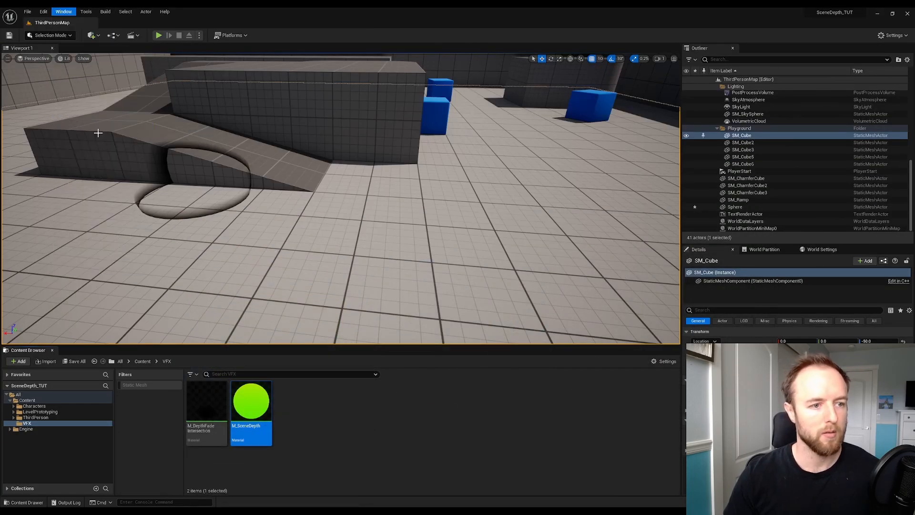
left_click(83, 72)
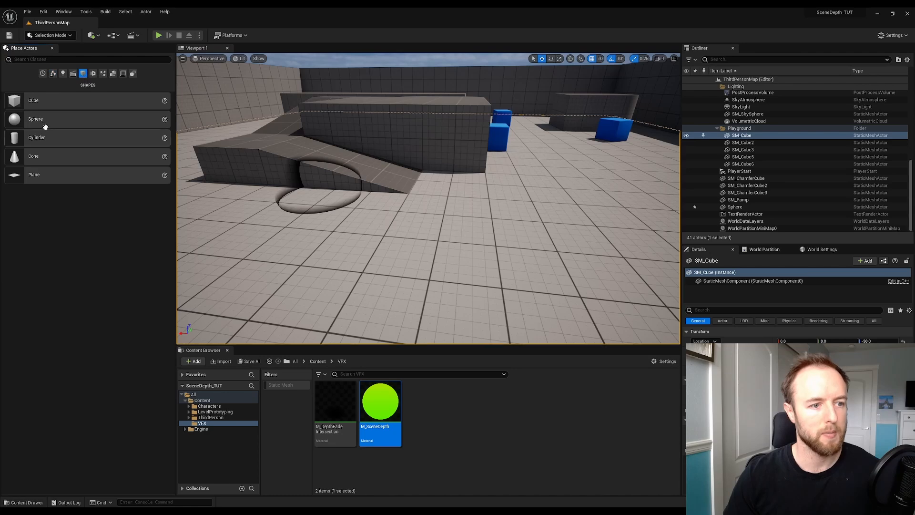
left_click_drag(234, 132, 591, 160)
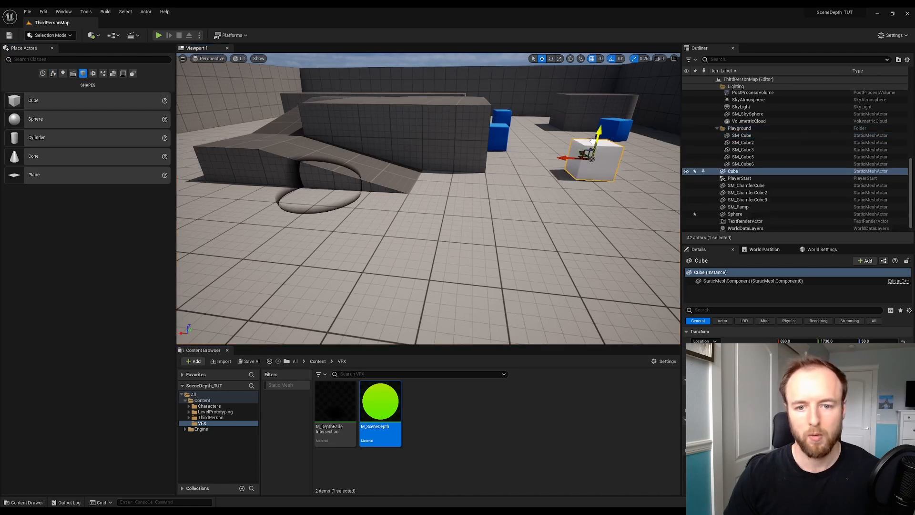
- Scale the new cube to 3 on all three axes
key("d")
right_click_drag(591, 159, 574, 135)
key("w")
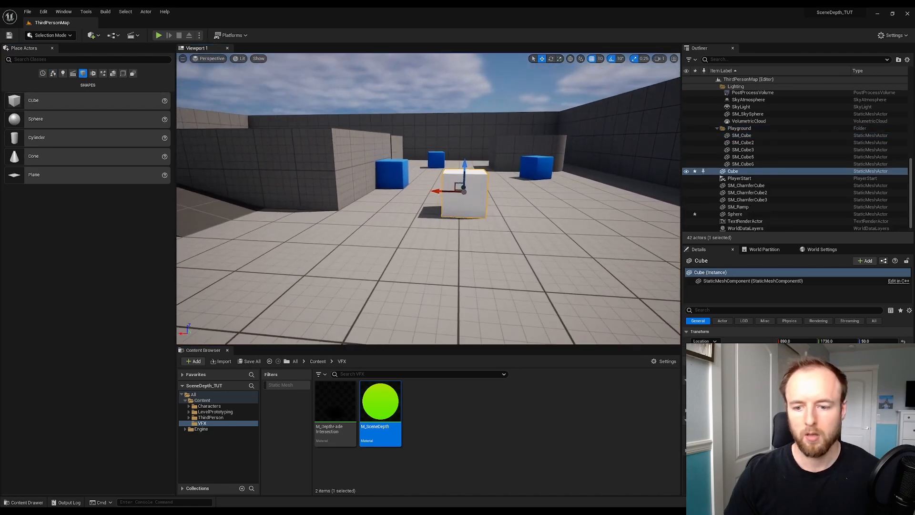
type("3")
key("Tab")
type("3")
key("Tab")
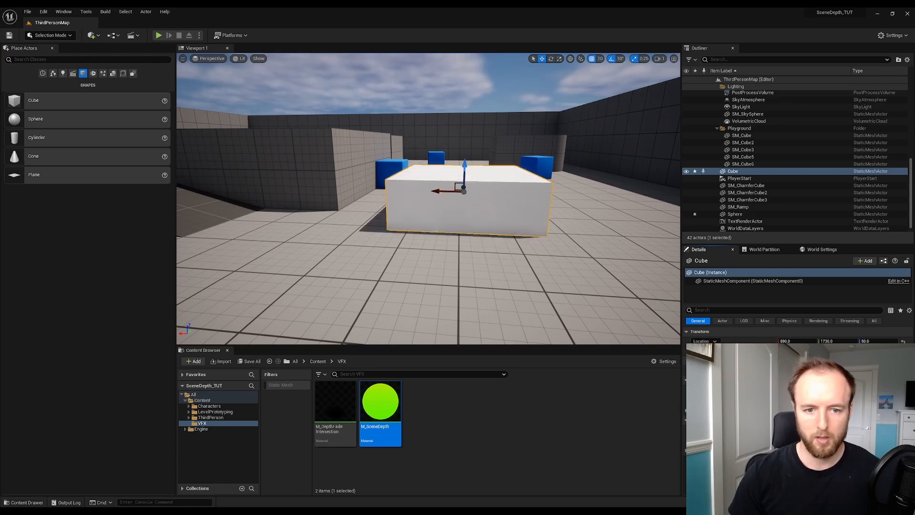
type("3")
key("Return")
- Move the scaled cube across the floor to a Y location of 770
key("s")
right_click_drag(435, 242, 419, 262)
left_click_drag(508, 181, 505, 188)
mouse_move(468, 212)
left_mouse_down()
mouse_move(402, 249)
mouse_move(469, 202)
left_mouse_up()
key("s")
right_click_drag(469, 202, 472, 205)
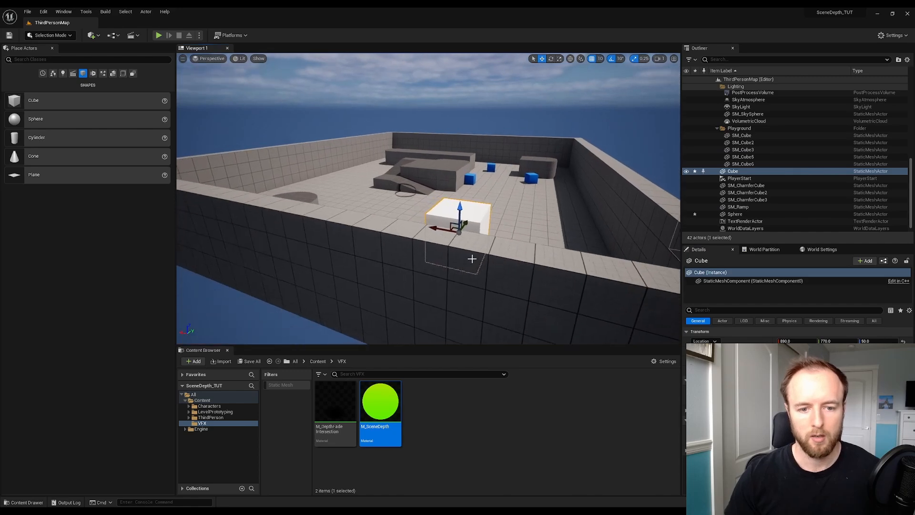
- Delete the two outer walls beside the white cube, SM_Cube2 and SM_Cube5
left_click(473, 261)
key("Delete")
left_click(617, 211)
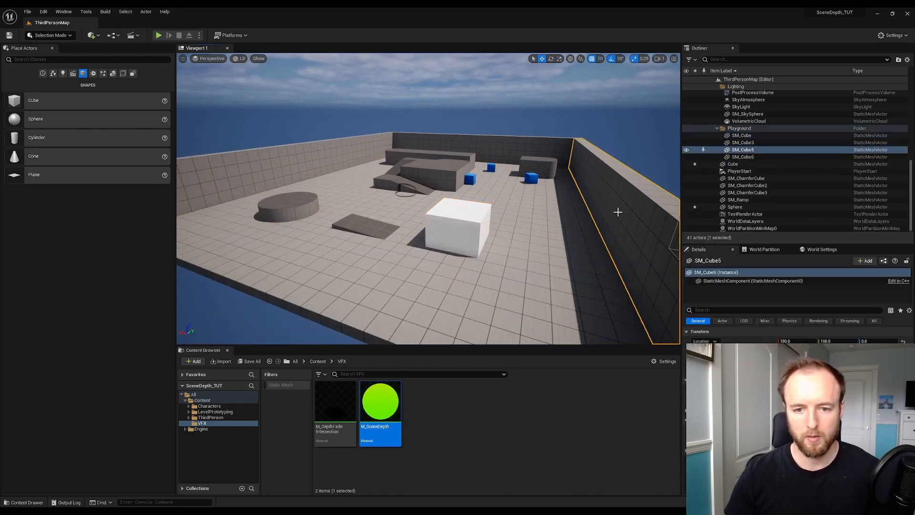
key("Delete")
- Raise the cube to a Z location of 130 and apply the M_SceneDepth material to it
key("w")
right_click_drag(627, 220, 621, 176)
key("w")
mouse_move(485, 295)
right_mouse_down()
mouse_move(469, 274)
mouse_move(485, 295)
right_mouse_up()
key("s")
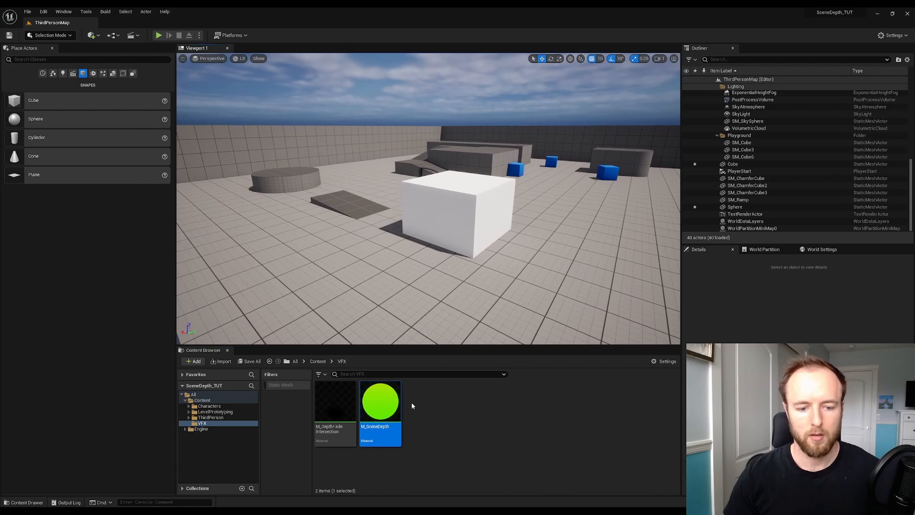
key("d")
right_click_drag(499, 234, 437, 214)
key("w")
key("s")
left_click(437, 213)
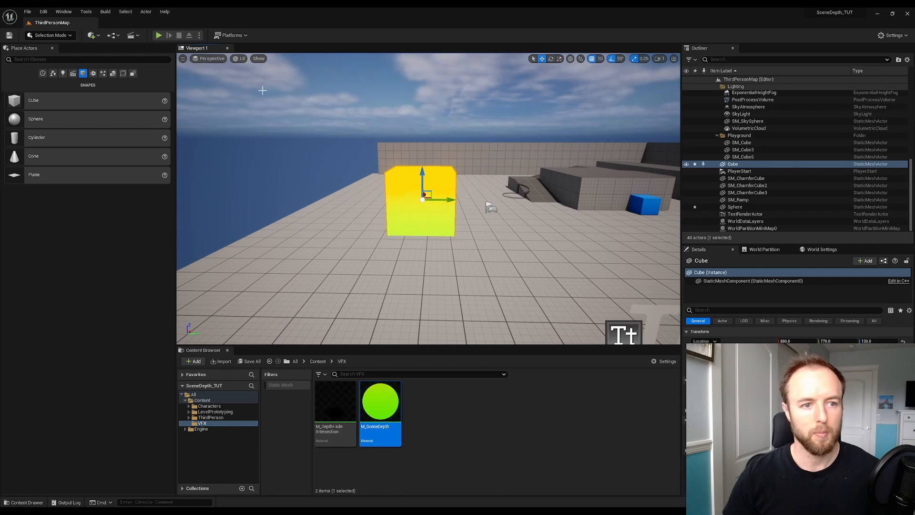
- Play the level, run the character around the cube to examine the depth coloring, and stop playing
key("alt+p")
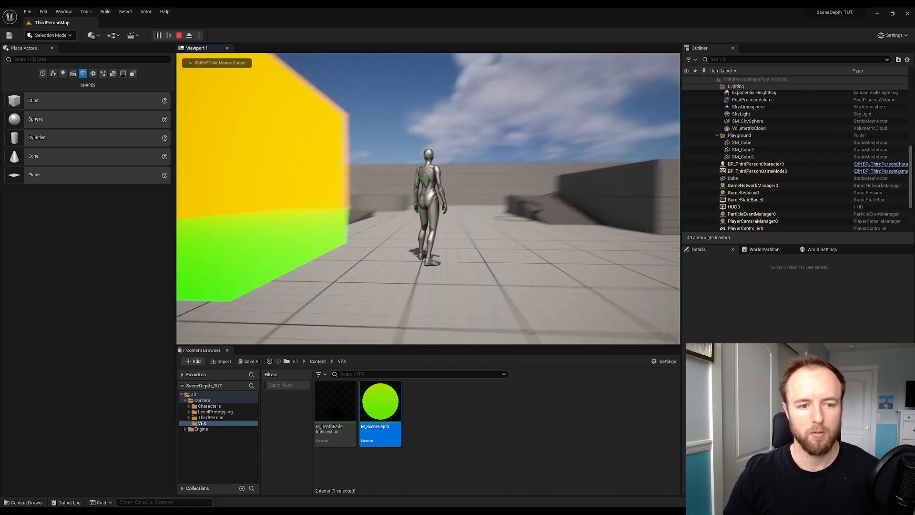
key("a")
key("a")
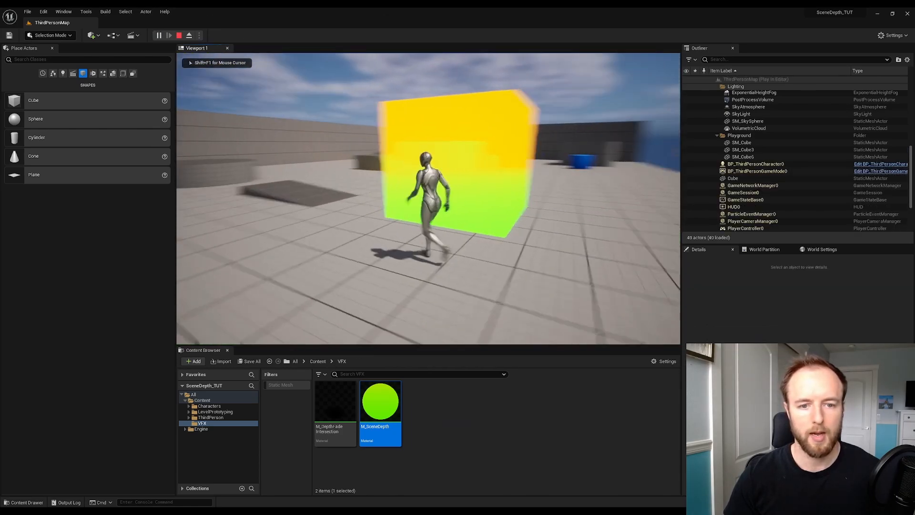
key("d")
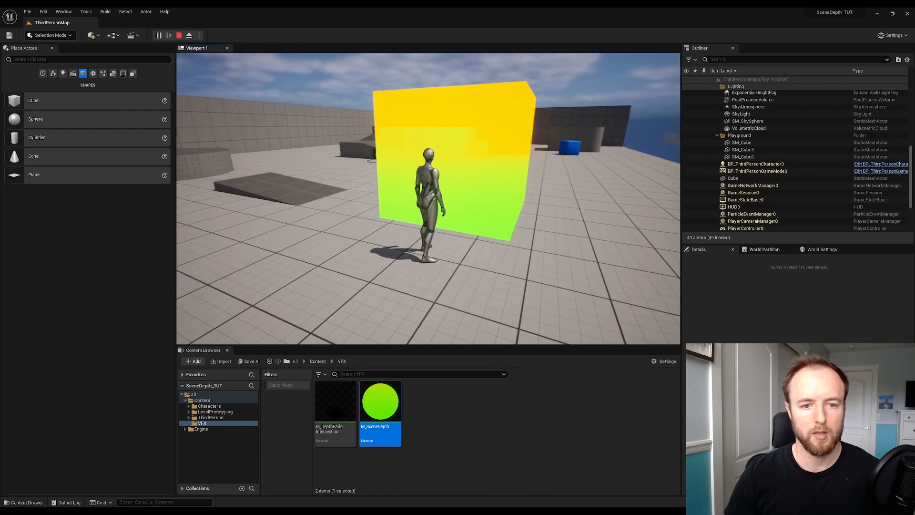
key("Escape")
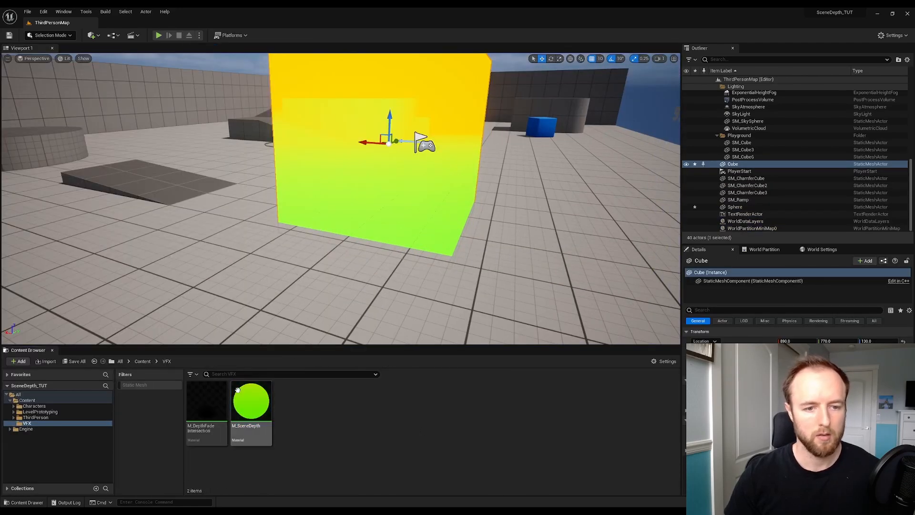
- Open M_SceneDepth and swap the Lerp inputs, connecting the orange constant to A and the green constant to B
double_click(380, 402)
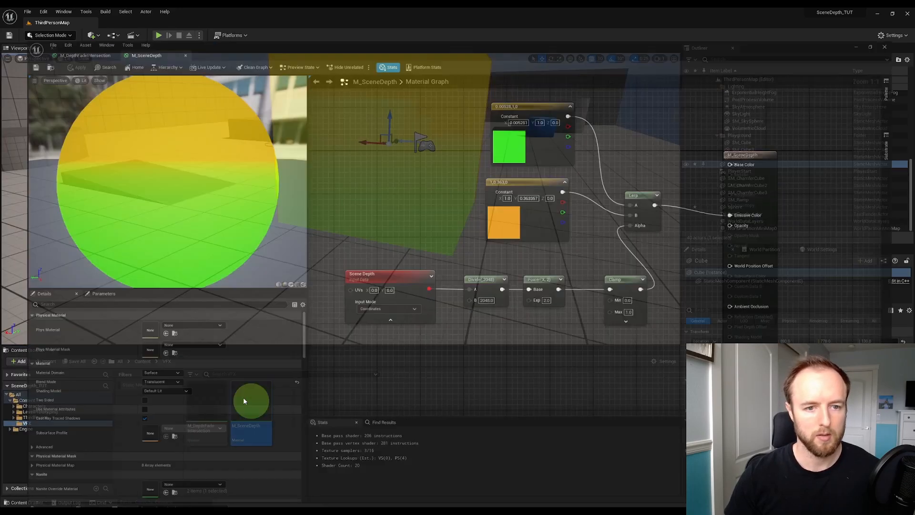
left_click_drag(565, 166, 637, 181)
left_click_drag(572, 87, 638, 192)
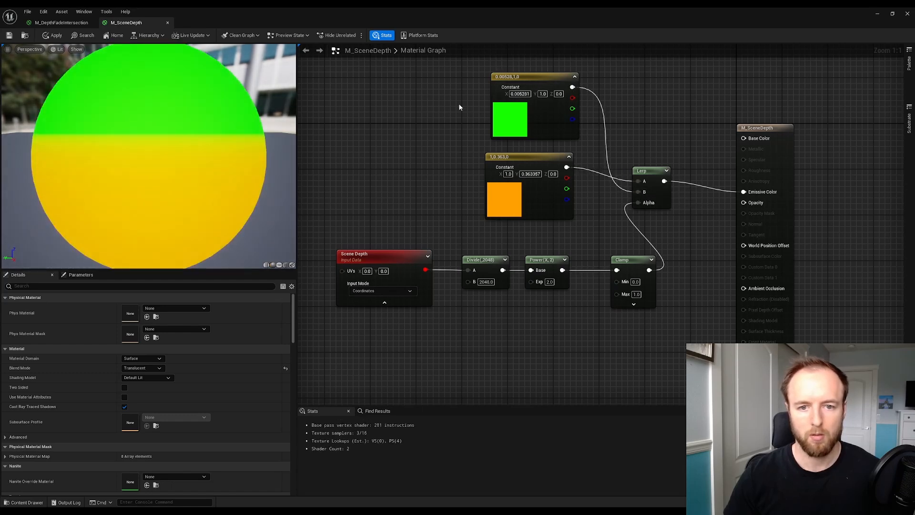
- Rearrange the color constants so the orange node sits above the green node beside the Lerp
left_click_drag(527, 79, 413, 153)
left_click_drag(529, 167, 522, 89)
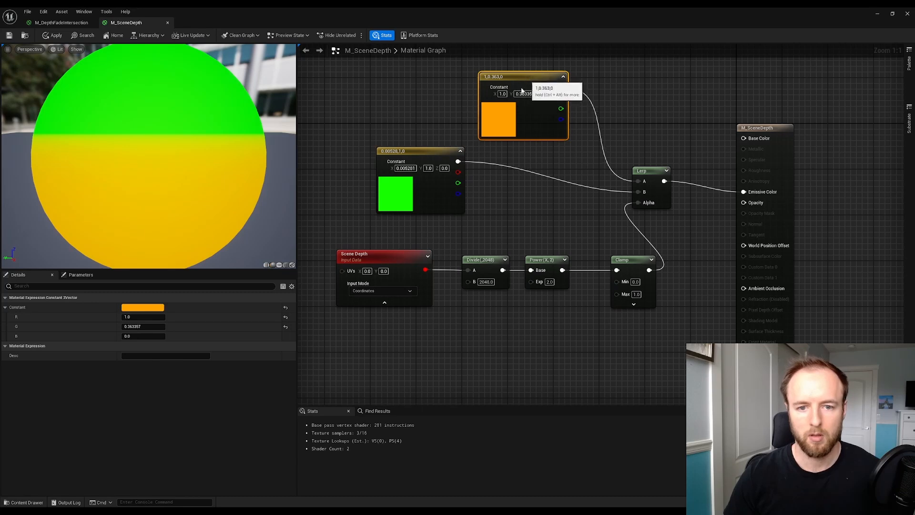
left_click_drag(426, 156, 523, 163)
left_click(473, 221)
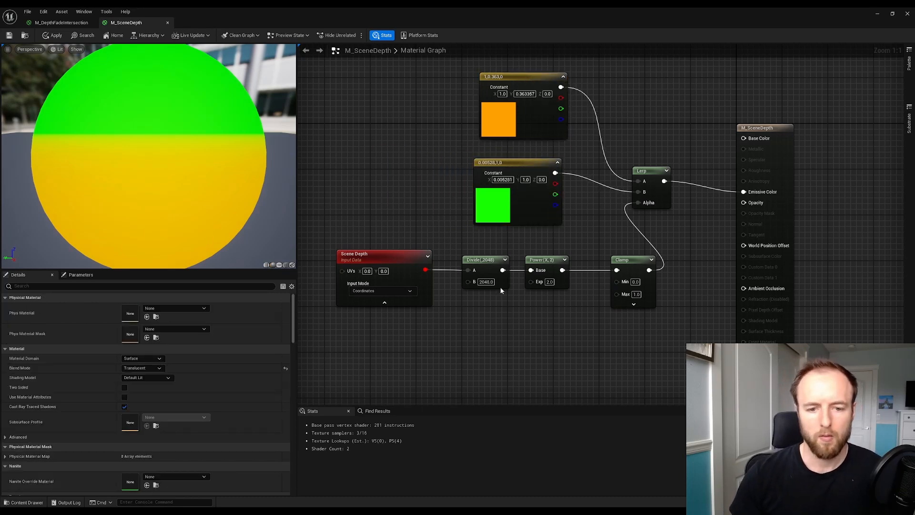
- Set the Divide node's B value to 1024 and save the material
left_click(486, 282)
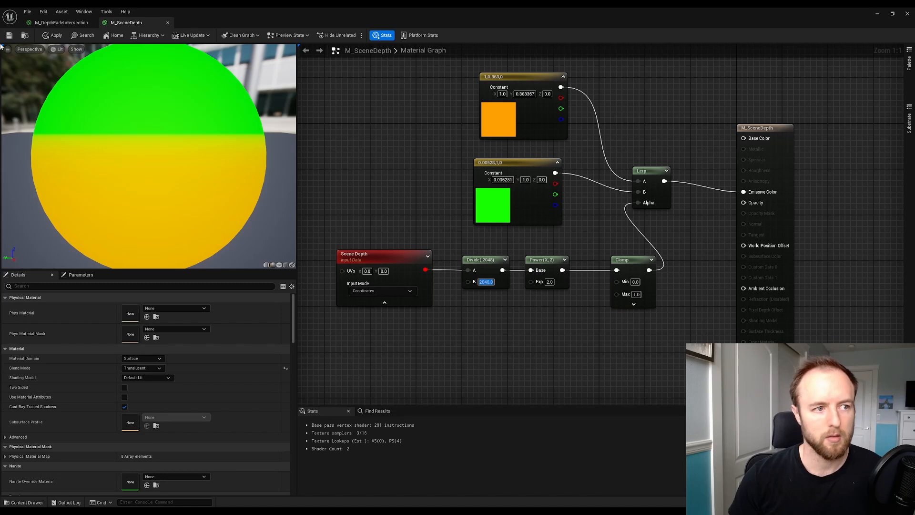
left_click(8, 38)
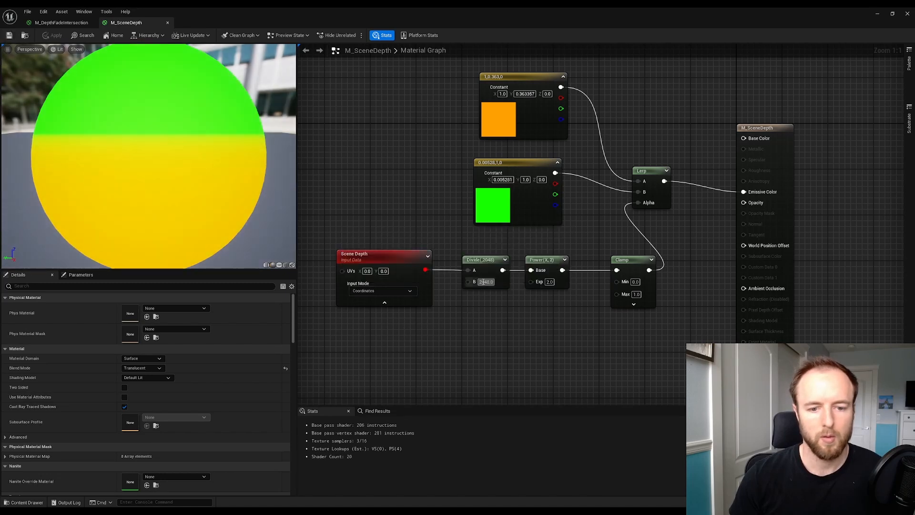
type("1024")
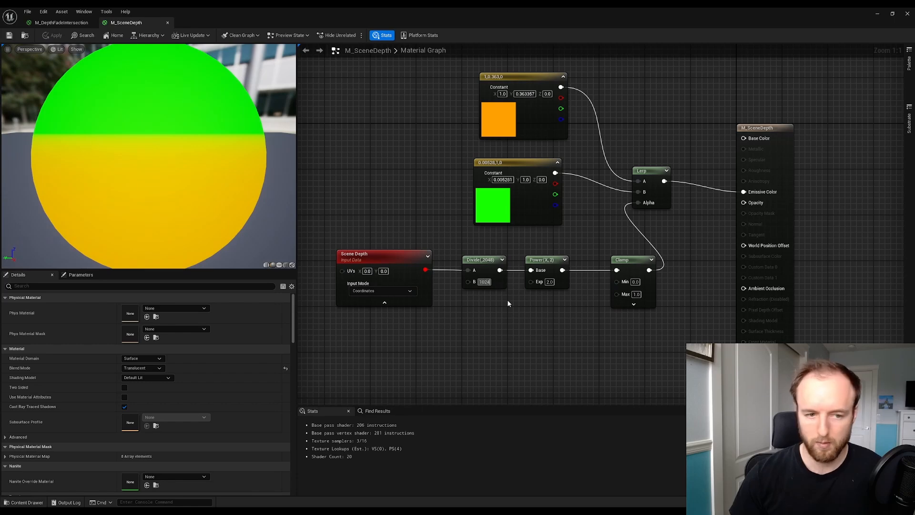
key("Return")
left_click(9, 36)
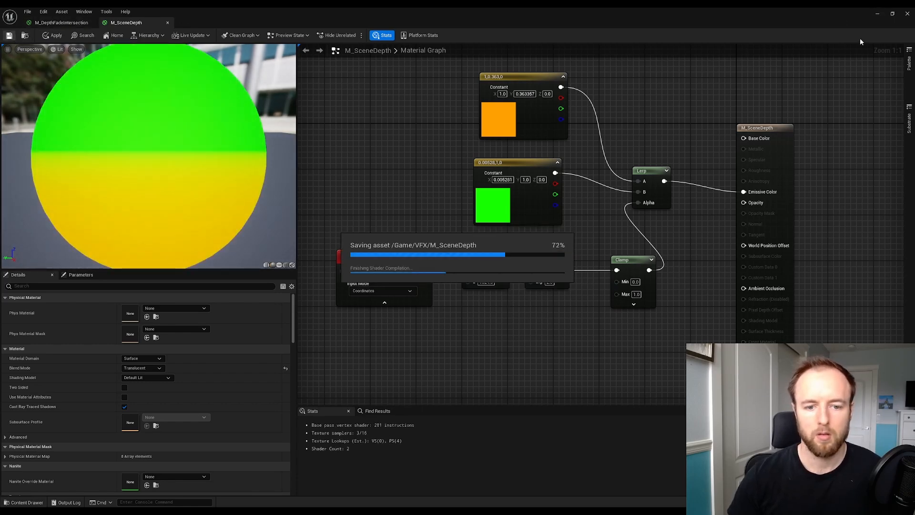
- Return to the level, play it to examine the cube's color transition from different angles, and stop playing
left_click(878, 14)
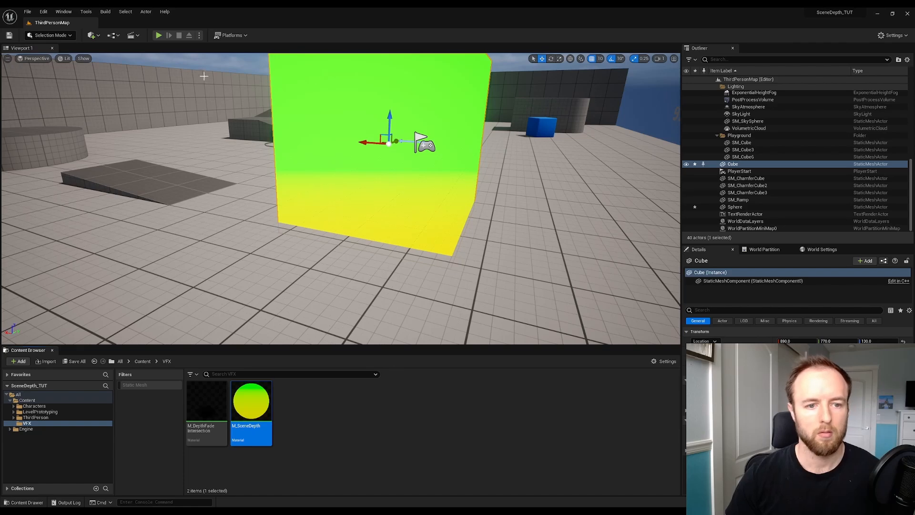
left_click(159, 36)
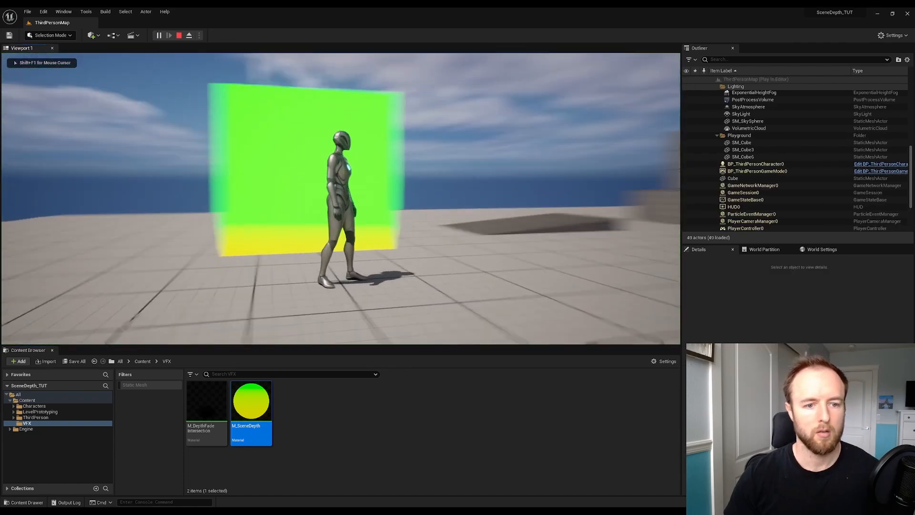
key("a")
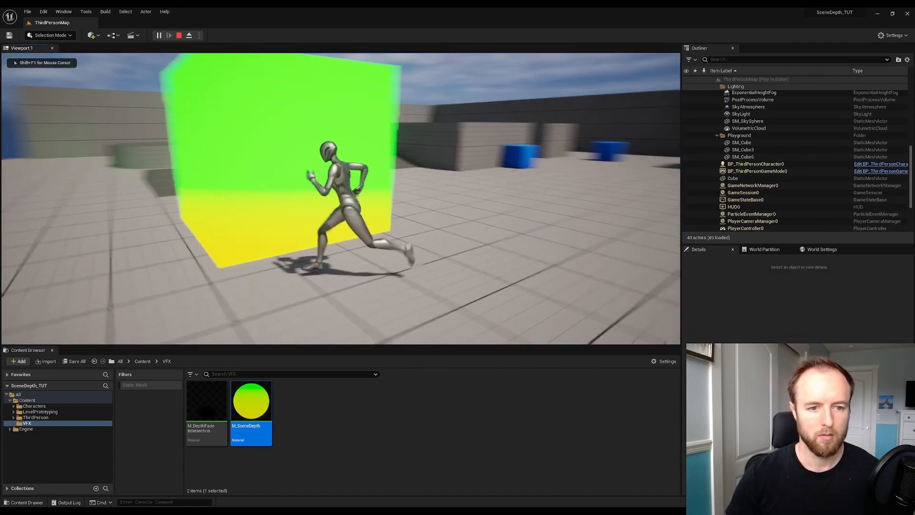
key("Escape")
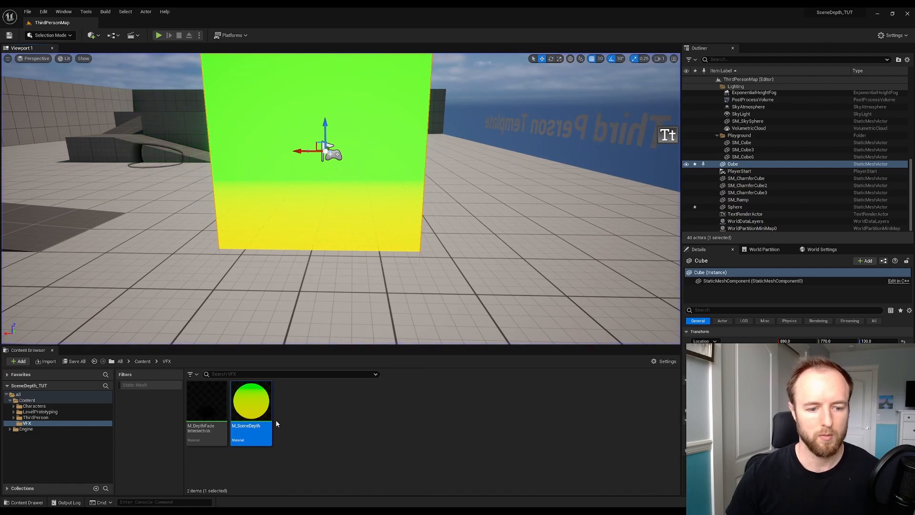
- Open M_SceneDepth, set the Divide node's B value to 4048, and save the material
double_click(251, 405)
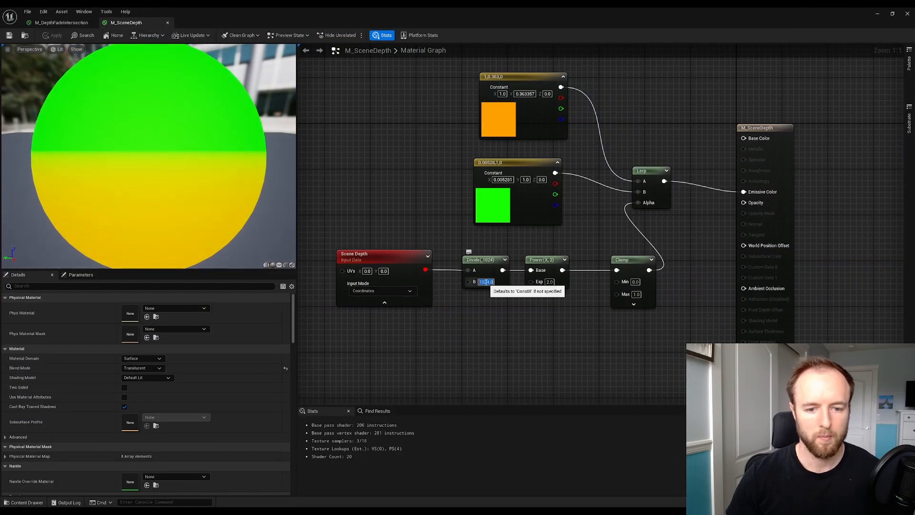
left_click(486, 282)
type("40")
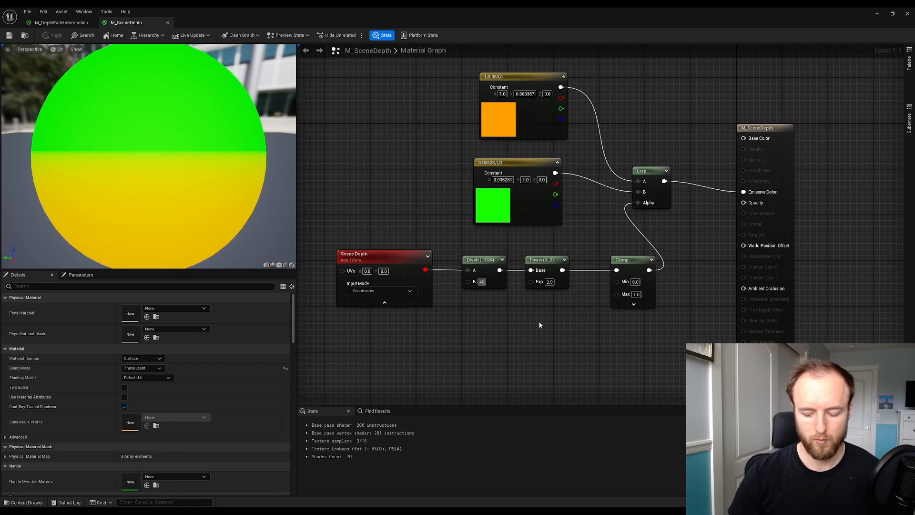
type("48")
key("Return")
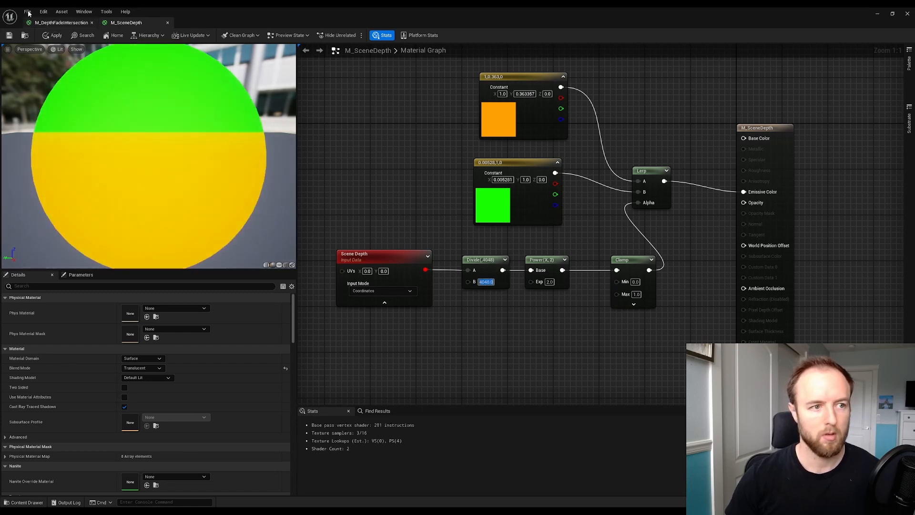
left_click(9, 36)
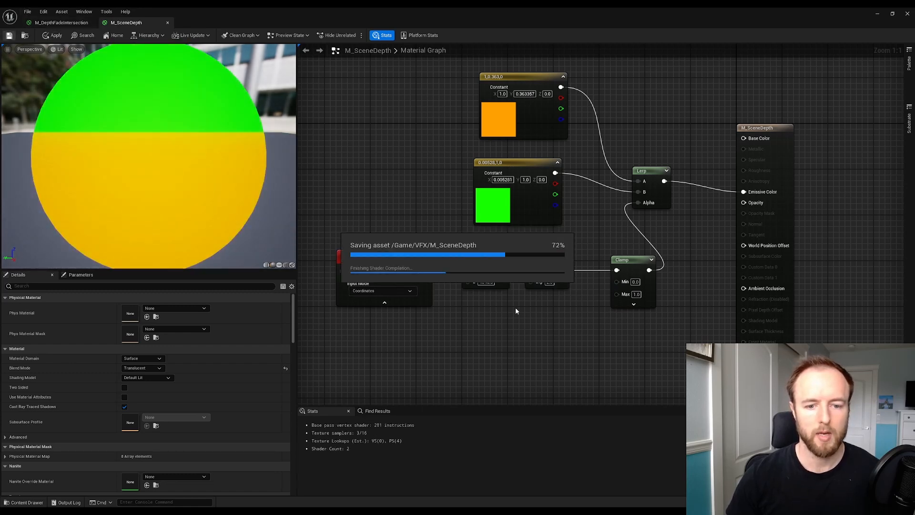
- Change the Divide node's B value to 4096 and save the material again
left_click_drag(484, 282, 489, 282)
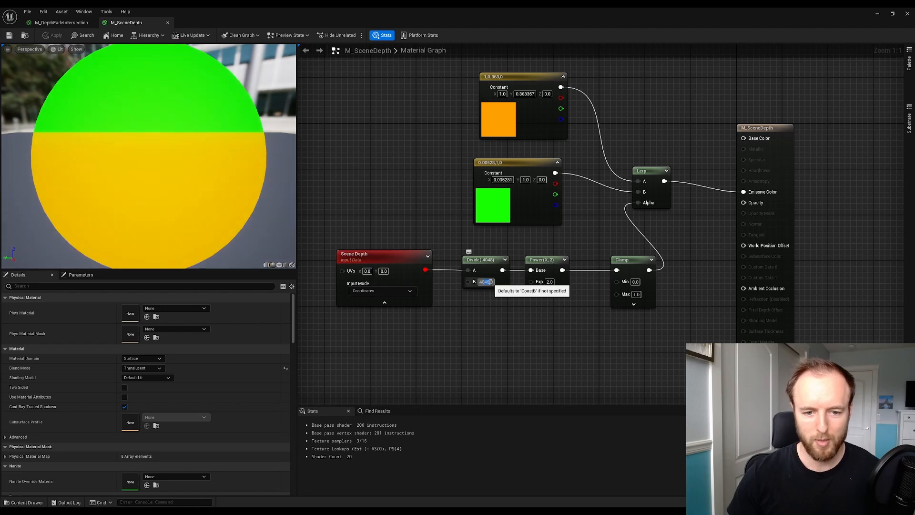
type("9")
key("Return")
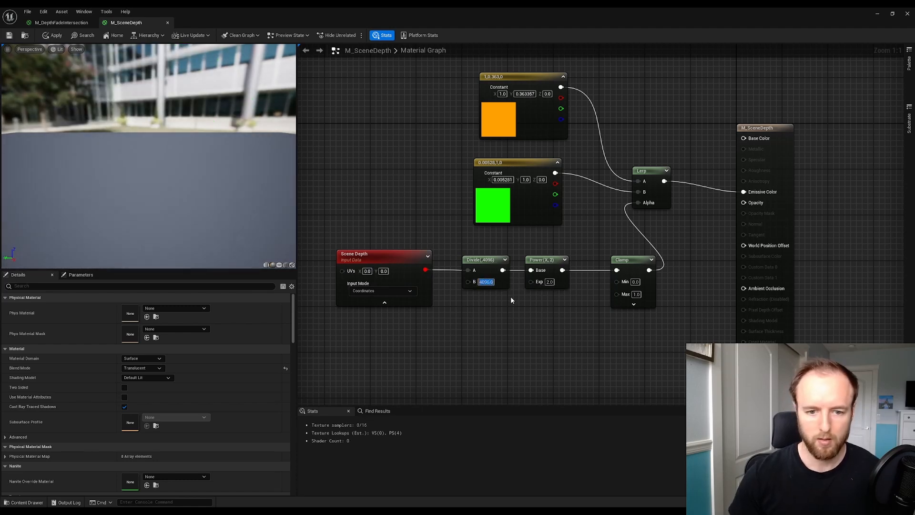
key("ctrl+s")
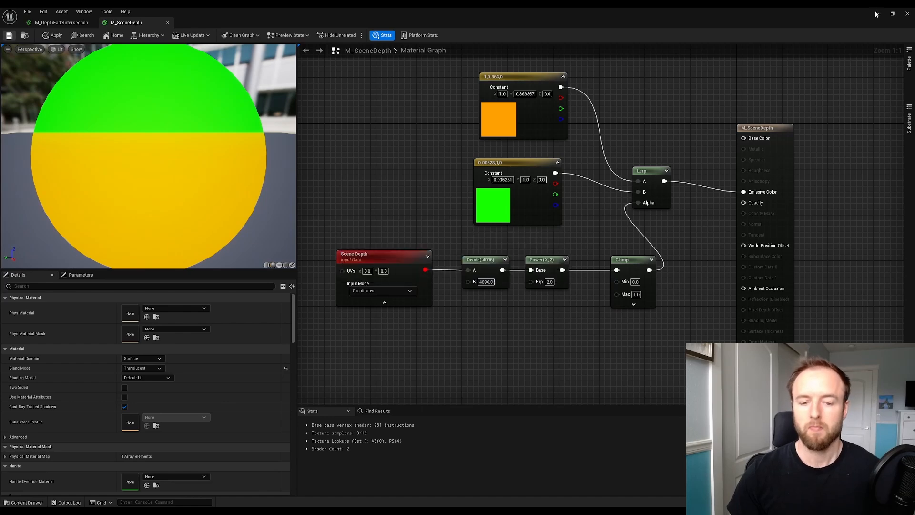
- Return to the level, play it to examine the cube's depth blend while running around it, and stop playing
left_click(877, 14)
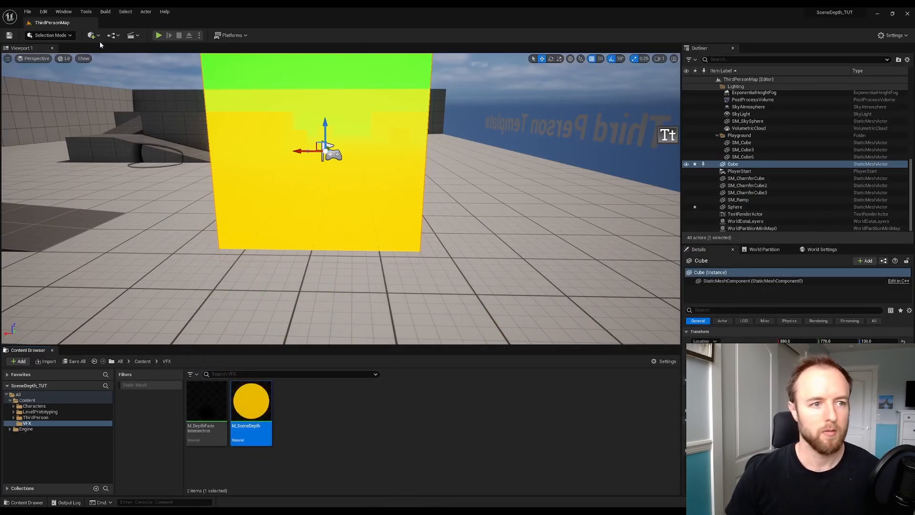
left_click(156, 35)
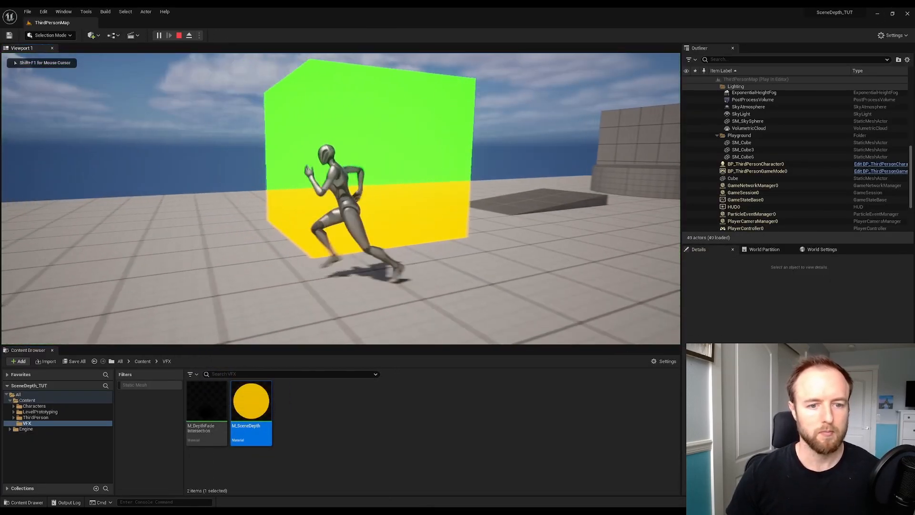
key("a")
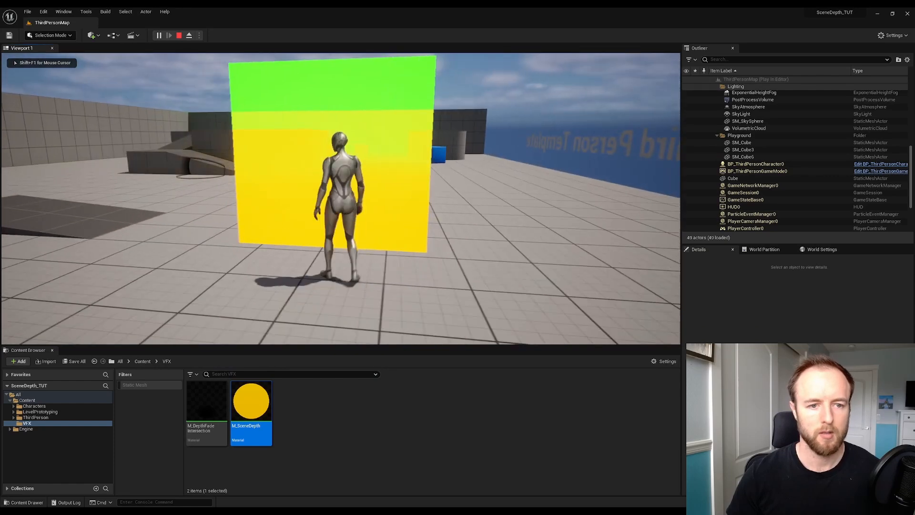
key("a")
key("d")
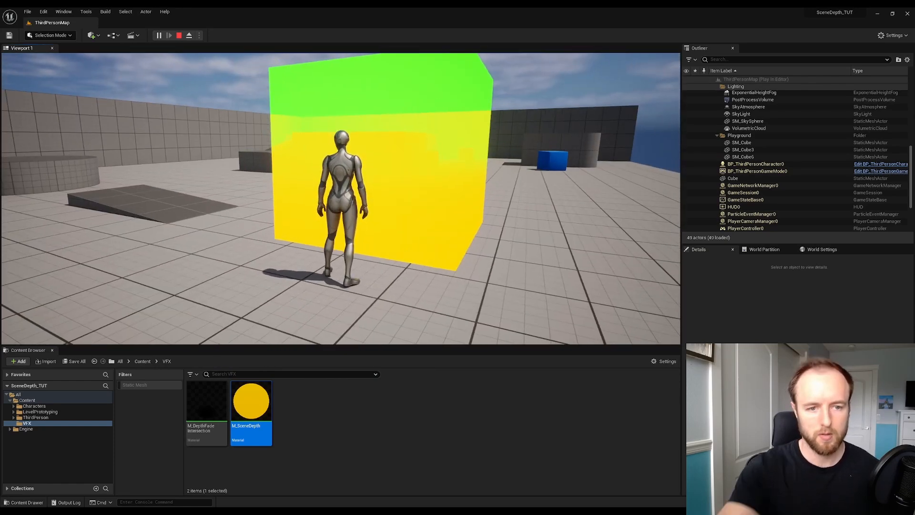
key("Escape")
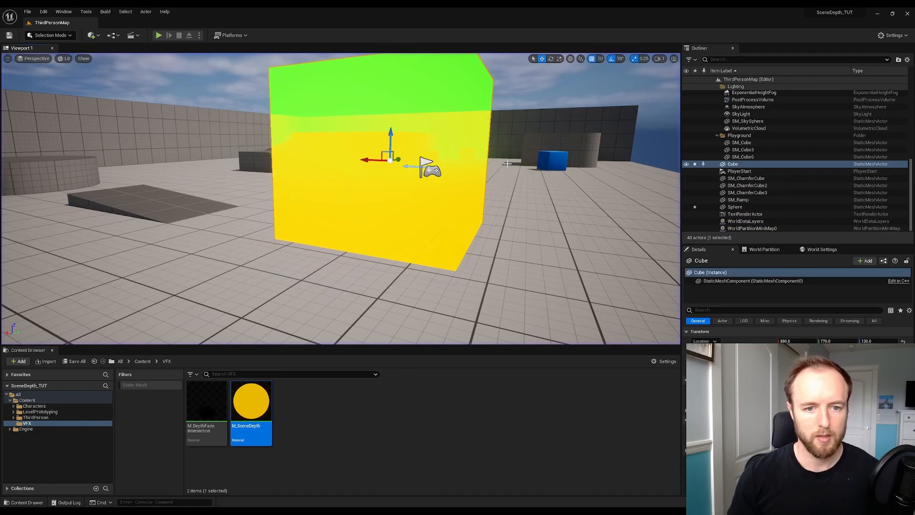
- Reopen M_SceneDepth and set the Divide node's B value to 2048
double_click(251, 402)
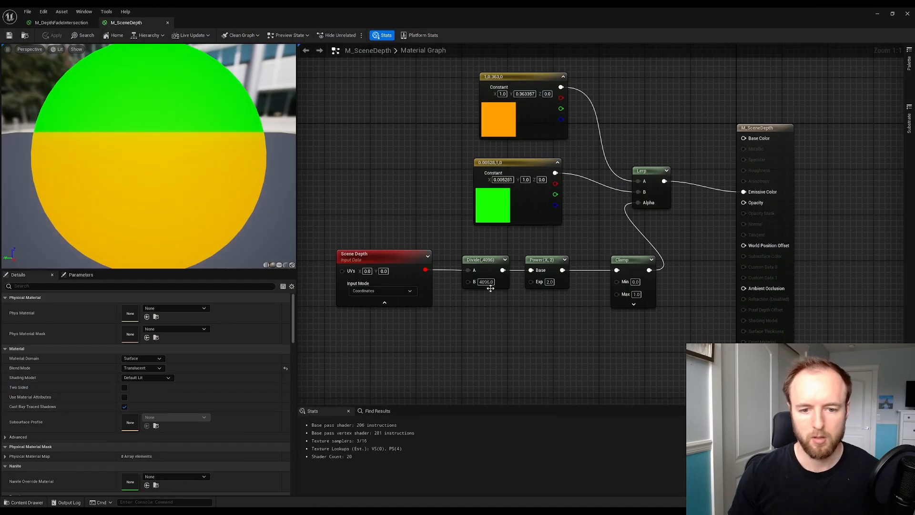
left_click(486, 282)
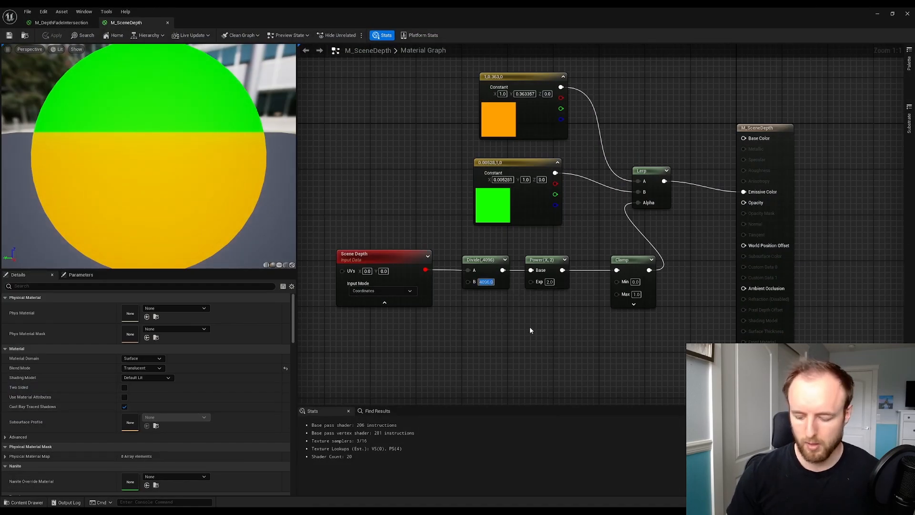
type("2048")
key("Return")
- Shift the orange constant to a redder orange with a green value of about 0.116 and save the material
double_click(498, 120)
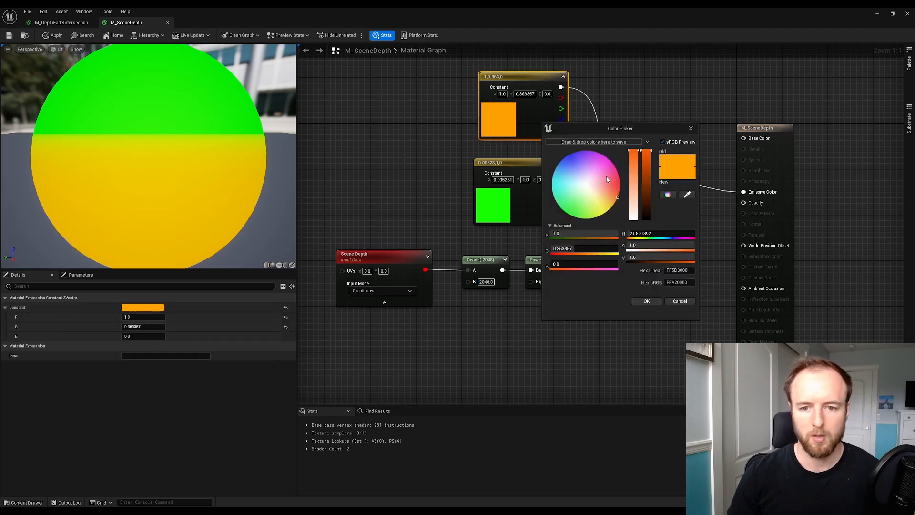
left_click_drag(618, 196, 620, 189)
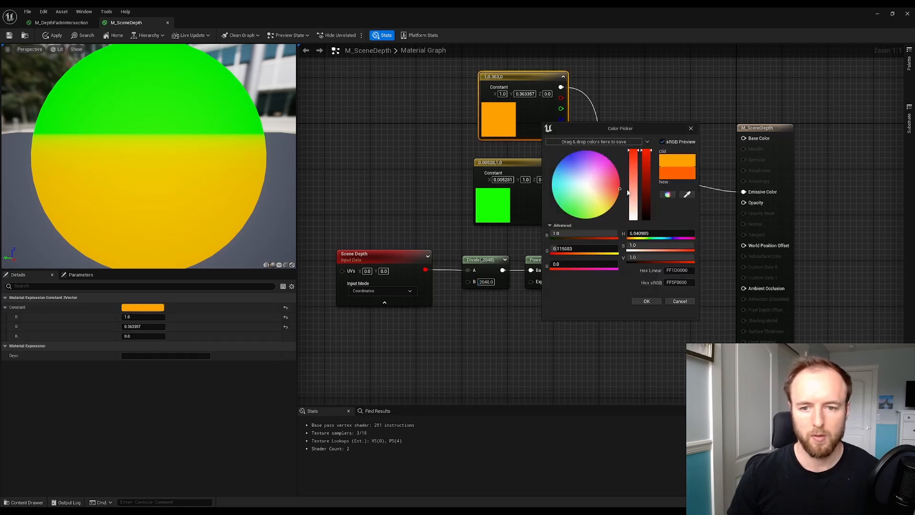
left_click(647, 301)
left_click(587, 342)
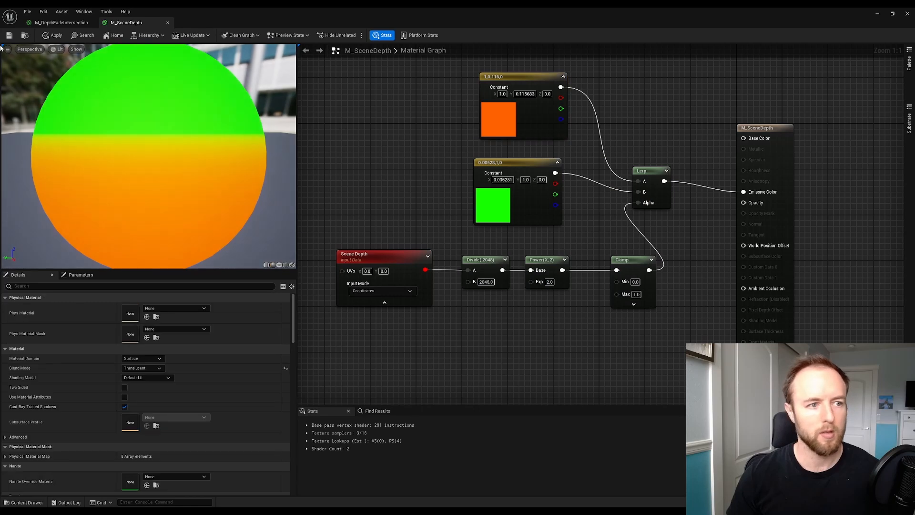
left_click(9, 35)
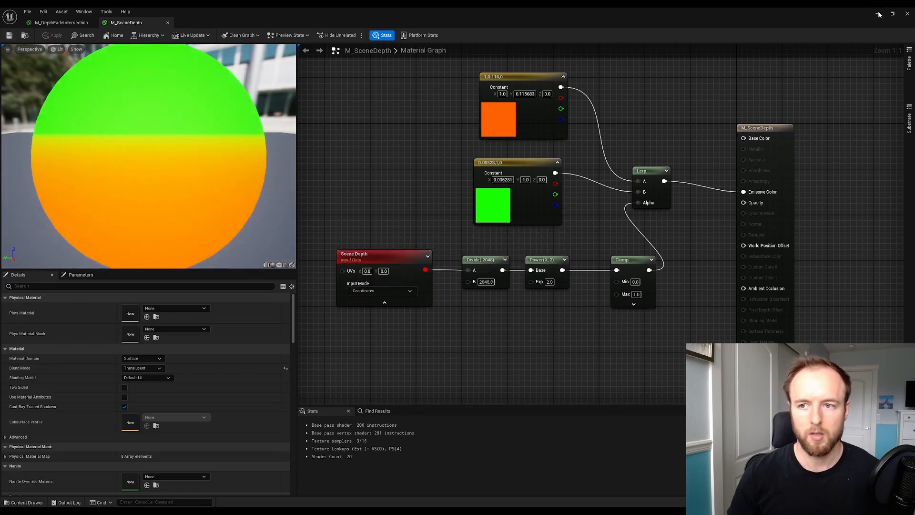
- Play the level to check the retuned orange-to-green transition on the cube from several angles, and stop playing
left_click(876, 14)
left_click(158, 36)
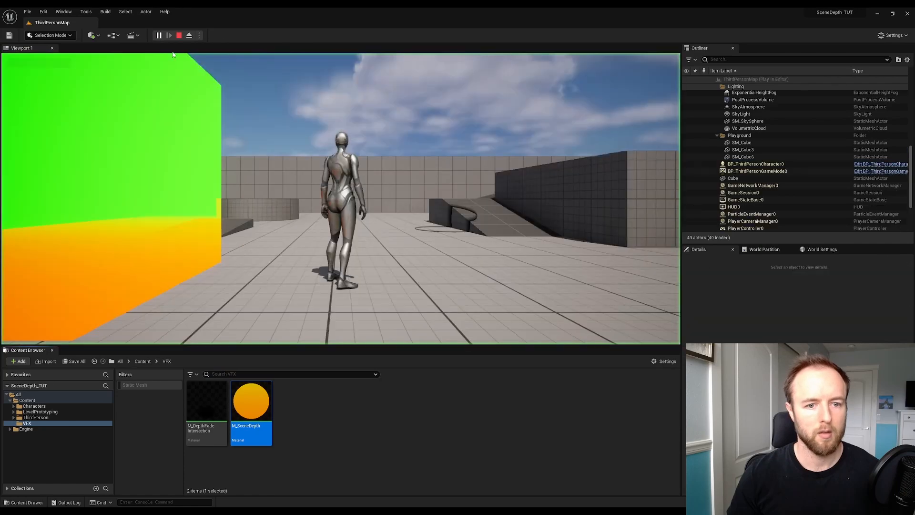
key("w")
key("a")
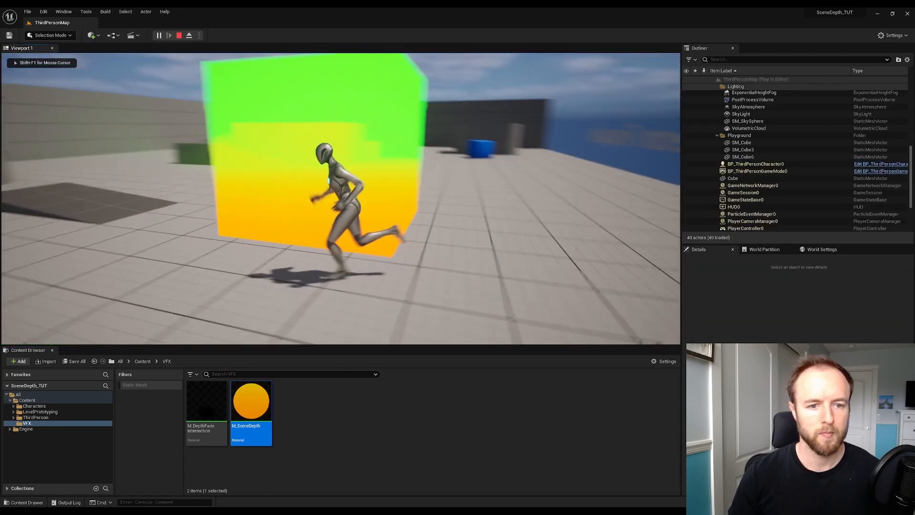
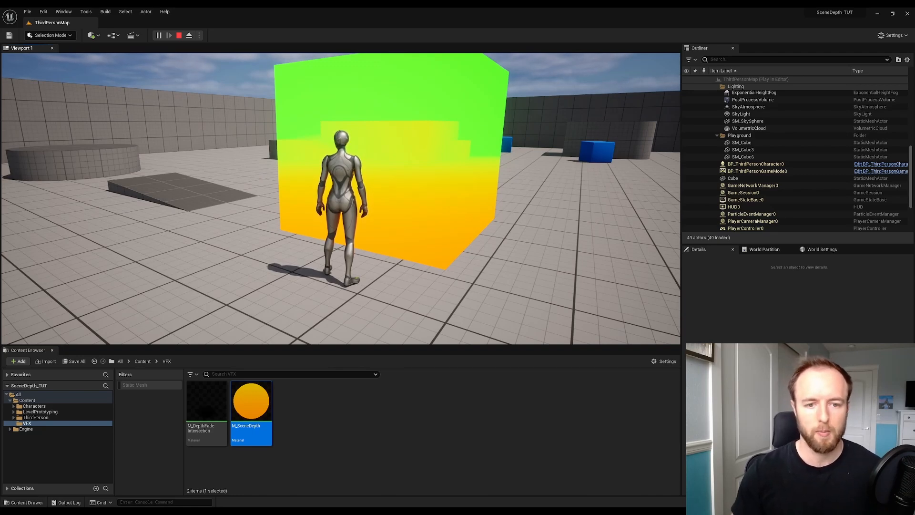
key("Escape")
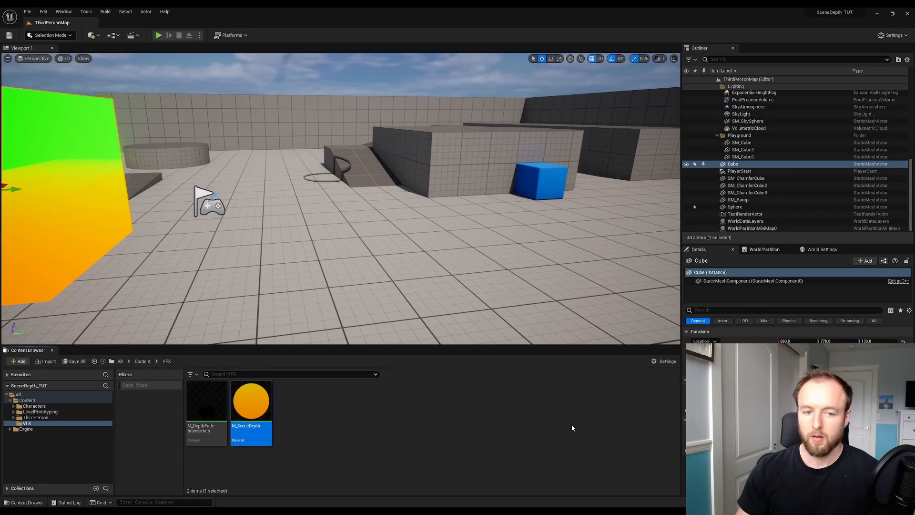
- Select the intersection sphere beside the ramp and focus the viewport on it
left_click(571, 424)
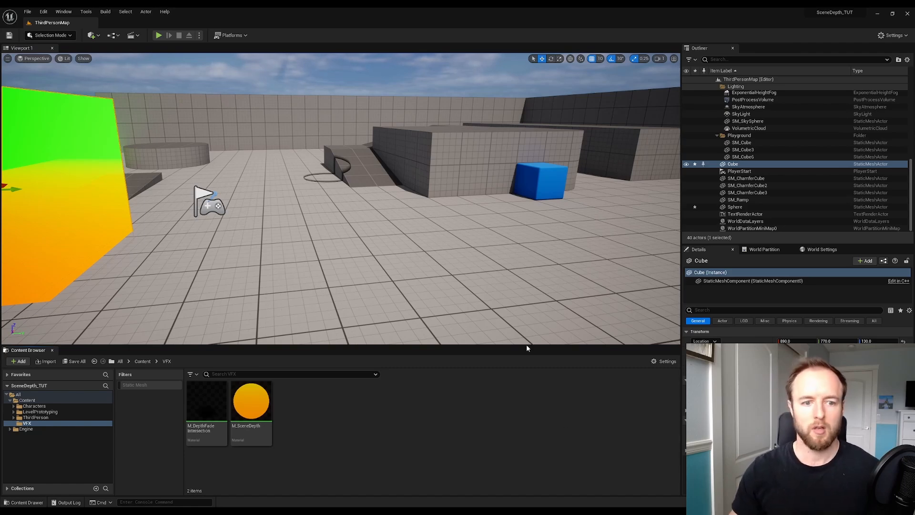
mouse_move(410, 286)
right_mouse_down()
mouse_move(411, 207)
mouse_move(410, 286)
right_mouse_up()
key("w")
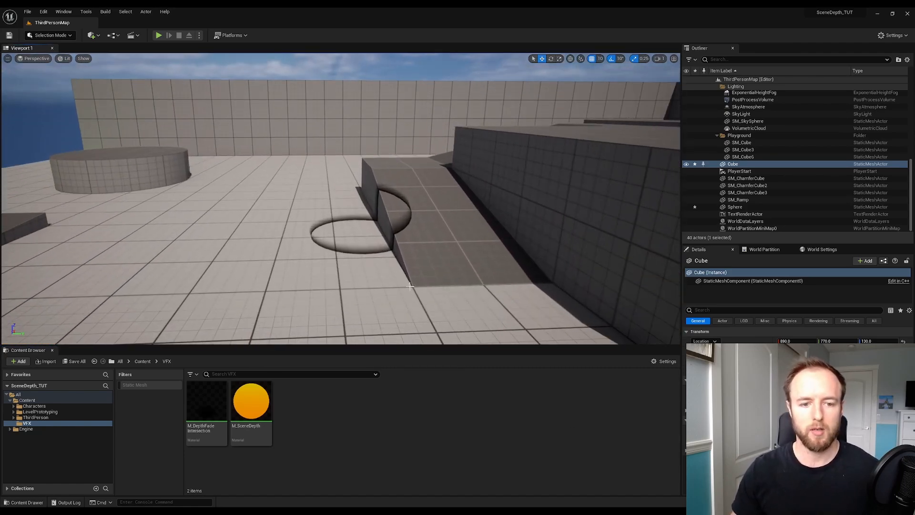
left_click(406, 233)
key("s")
right_click_drag(406, 233, 405, 213)
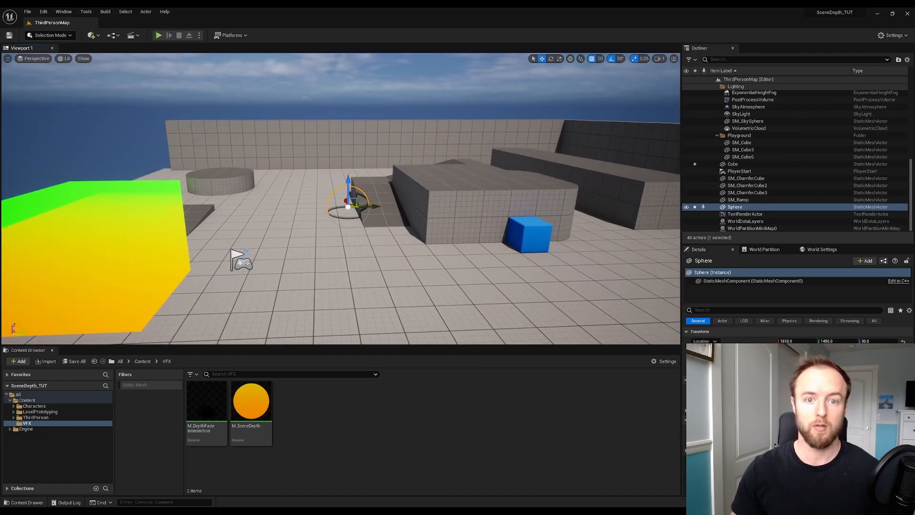
key("f")
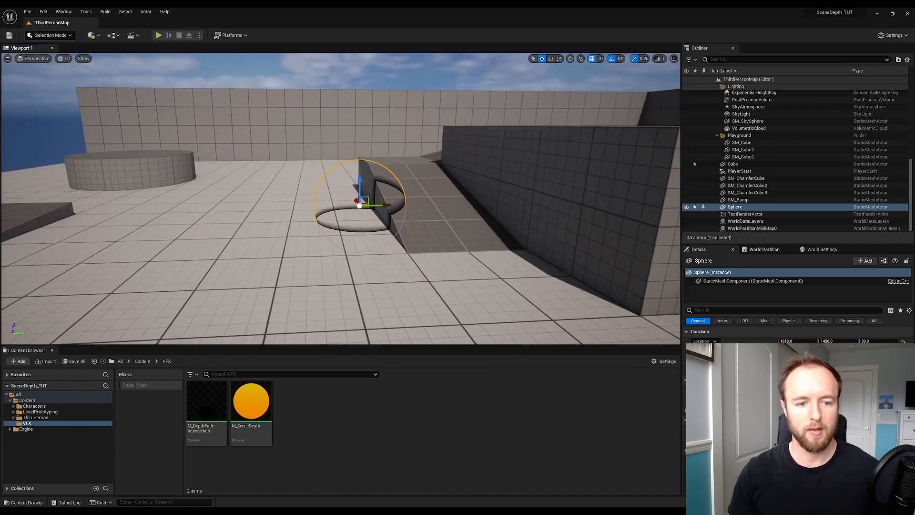
- Open M_DepthFadeIntersection, set the A value of the Multiply node feeding Emissive Color to 1, and apply and save the material
double_click(206, 403)
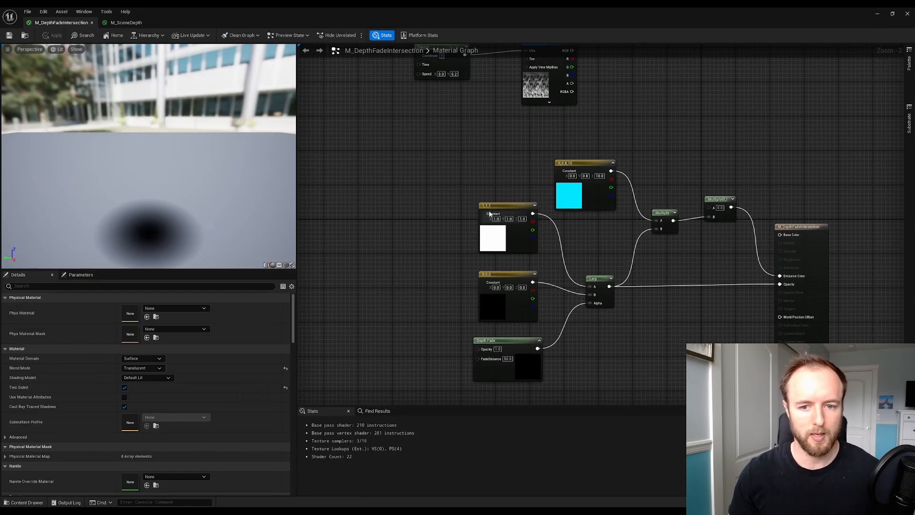
right_click_drag(699, 247, 669, 222)
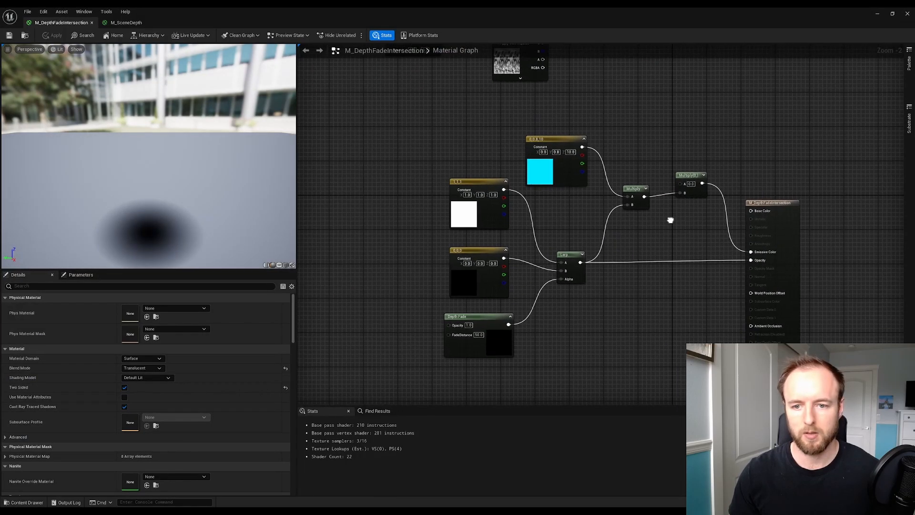
left_click(690, 184)
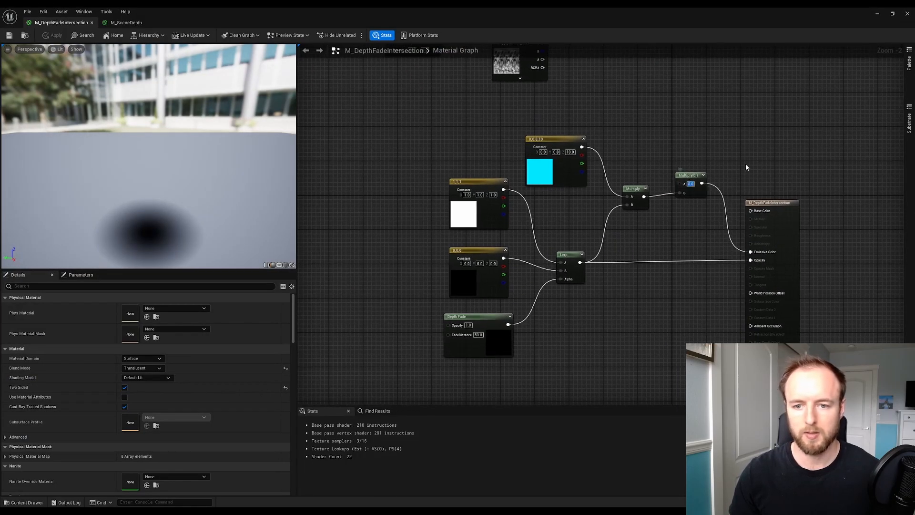
type("1")
key("Return")
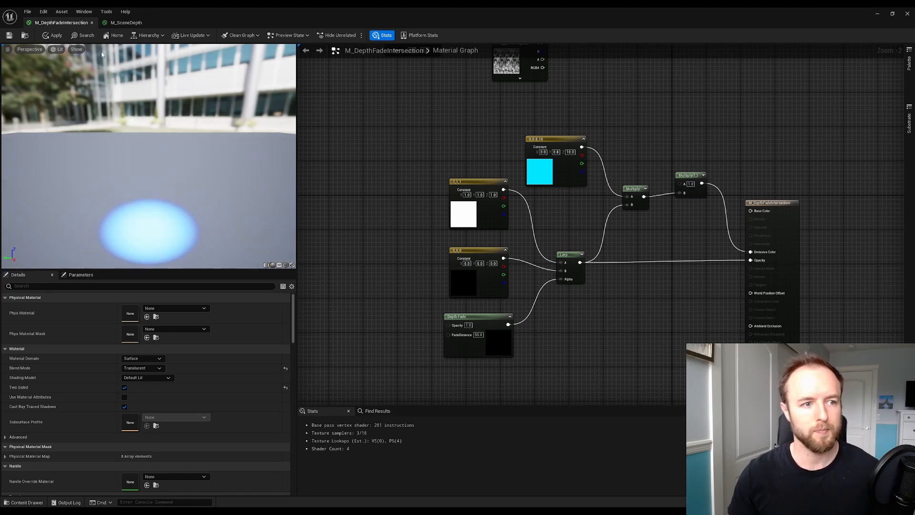
left_click(53, 35)
key("ctrl+s")
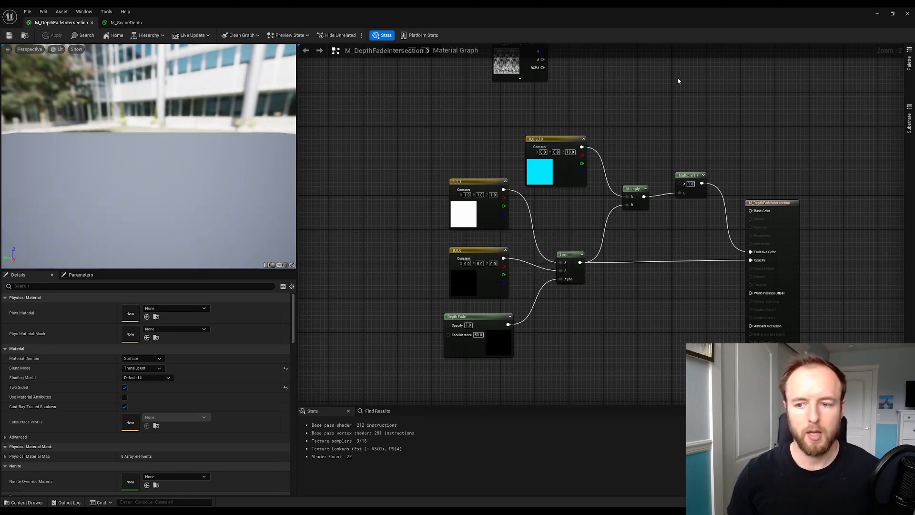
- Shrink the material editor window to inspect the sphere's glow in the level, and maximize it again
double_click(670, 18)
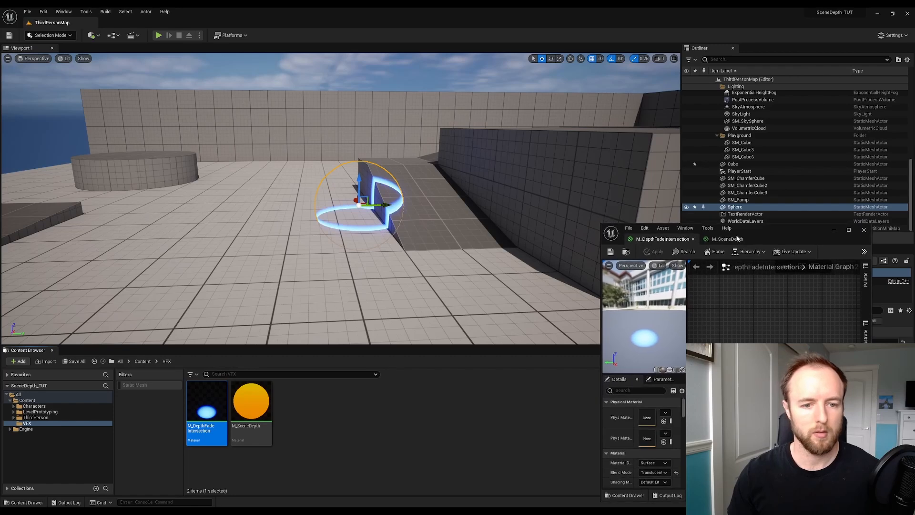
left_click_drag(750, 241, 603, 160)
double_click(640, 155)
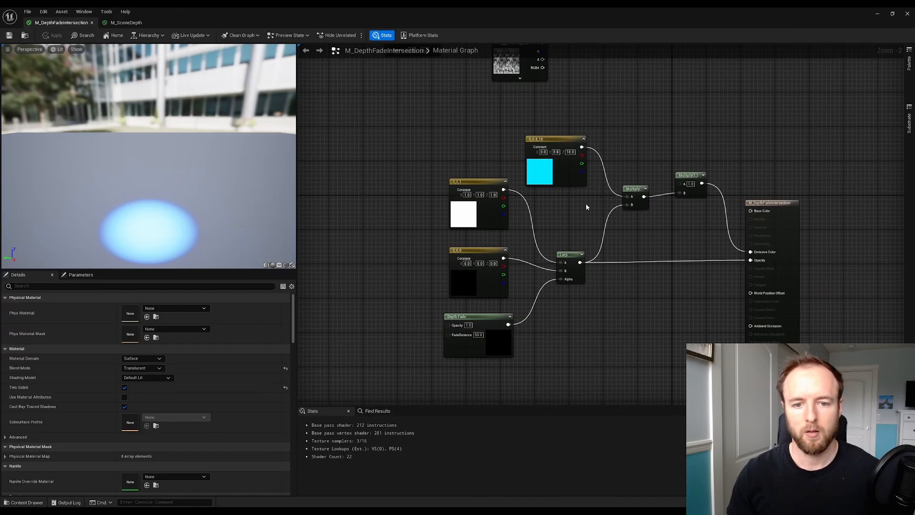
- Add a Fresnel node to the M_DepthFadeIntersection graph near the cyan constant
right_click_drag(585, 204, 539, 199)
right_click(540, 186)
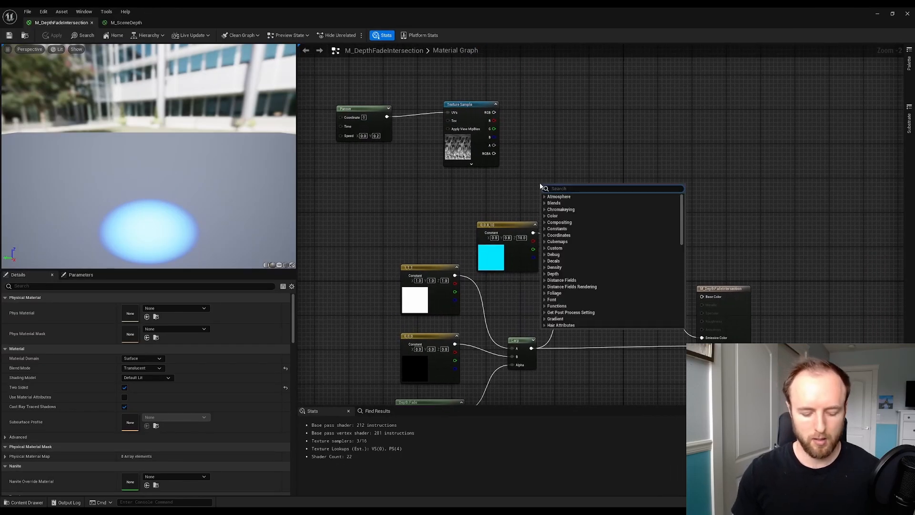
type("fresnel")
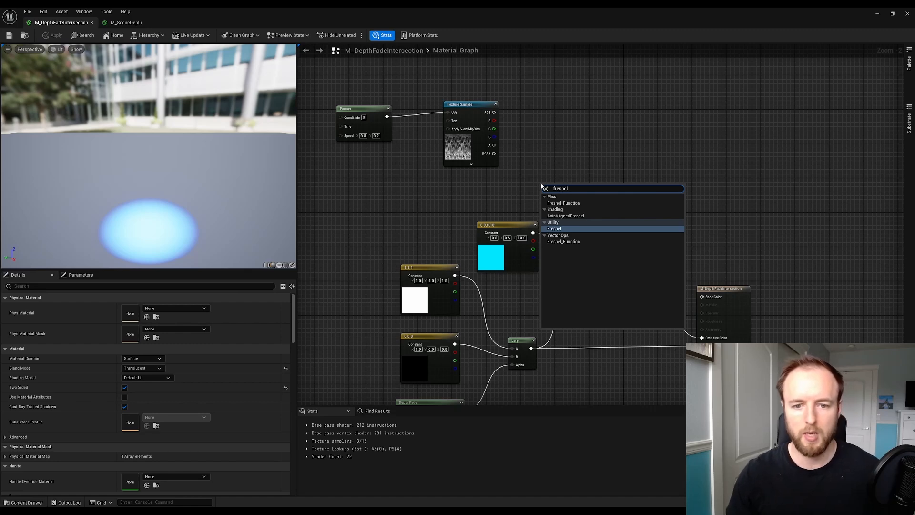
left_click(563, 229)
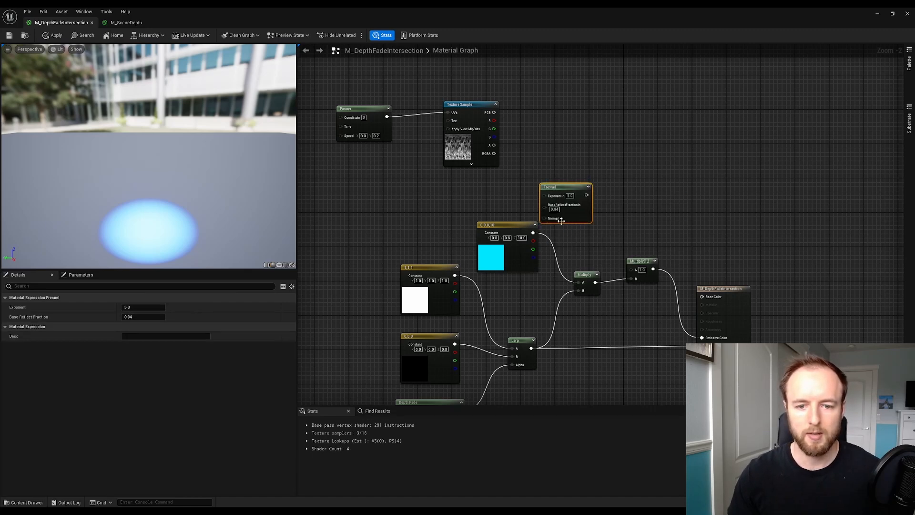
- Shift the connected depth-fade nodes down and away from the material output, and place the Fresnel node above them
right_click_drag(563, 227, 584, 107)
left_click_drag(662, 330, 378, 113)
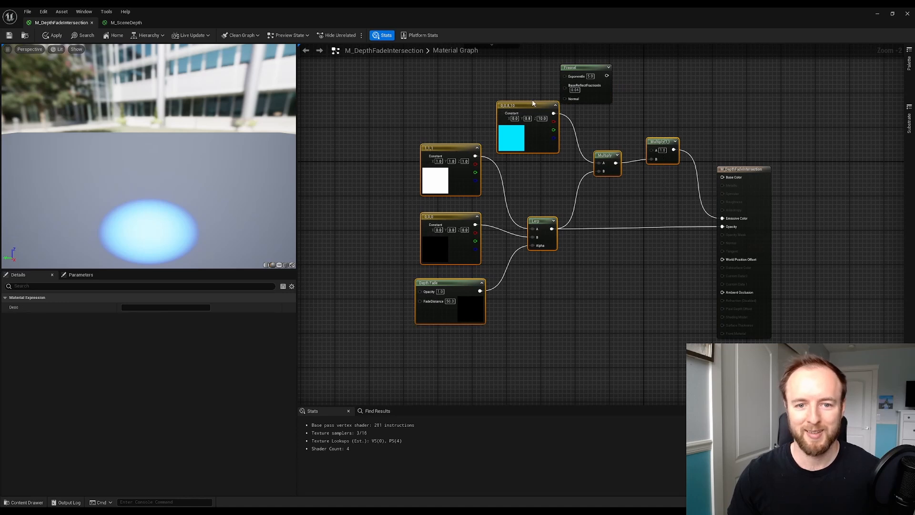
left_click_drag(536, 105, 510, 178)
left_click(562, 145)
left_click_drag(585, 67, 469, 105)
left_click(563, 143)
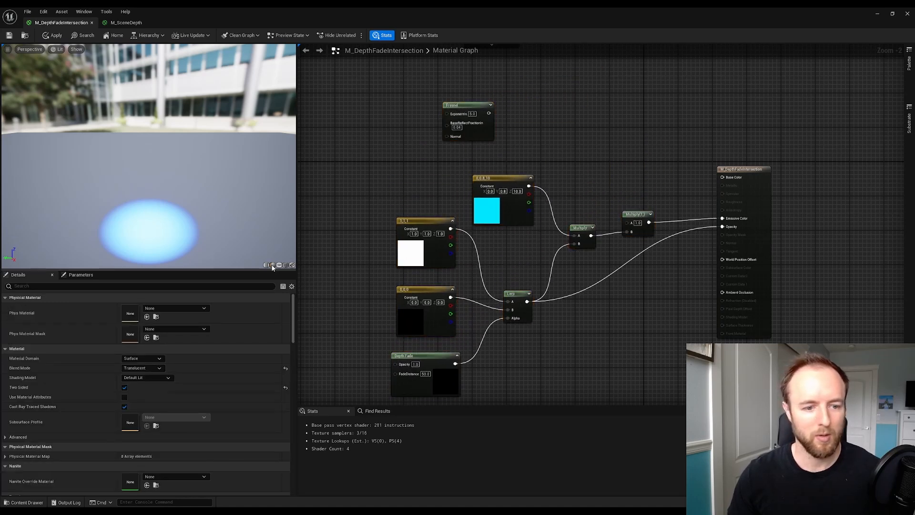
- Place an Add node near the material output, and move the Multiply with constant 1 aside and disconnect it
left_click(610, 155)
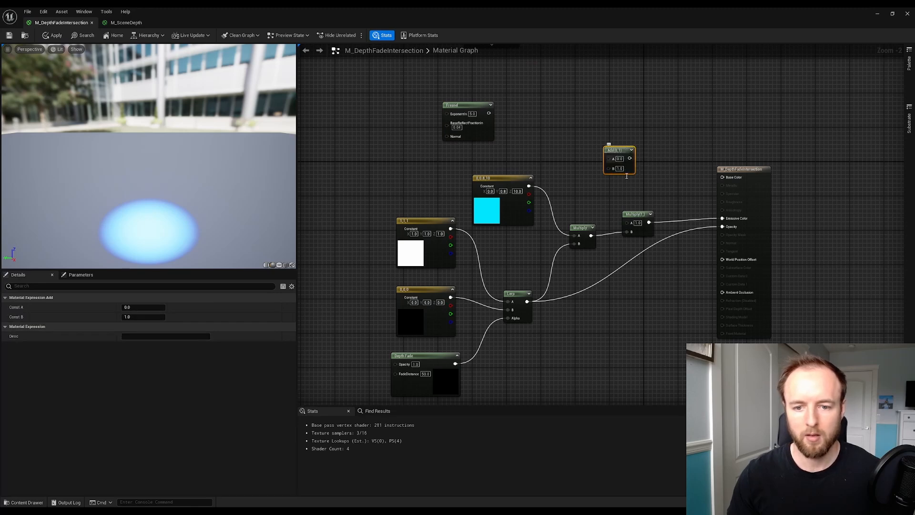
left_click_drag(633, 214, 672, 147)
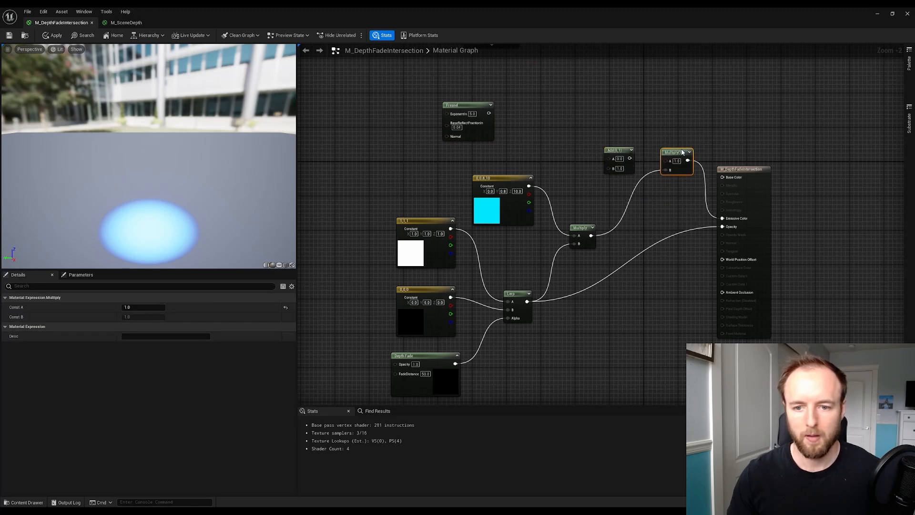
left_click(630, 199, "alt")
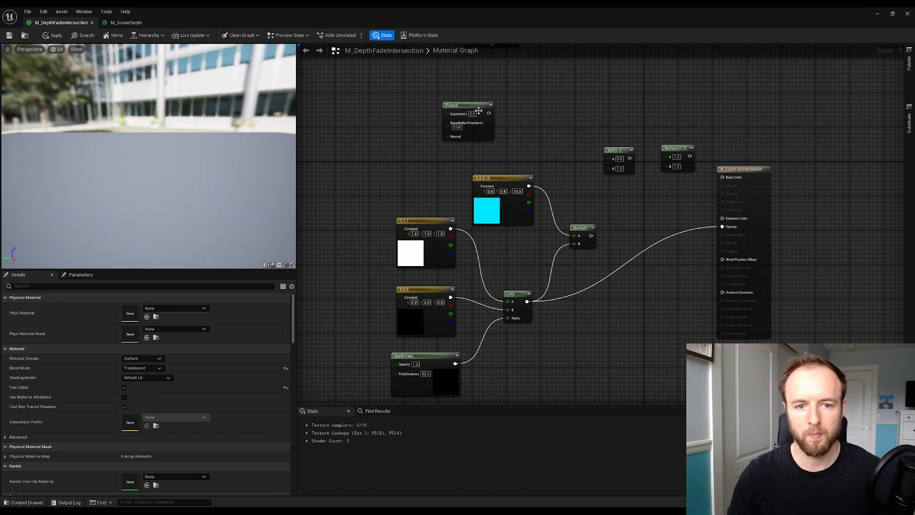
- Wire Fresnel into A and the cyan Multiply into B of the Add node, and feed Add into Emissive Color
left_click_drag(488, 113, 612, 158)
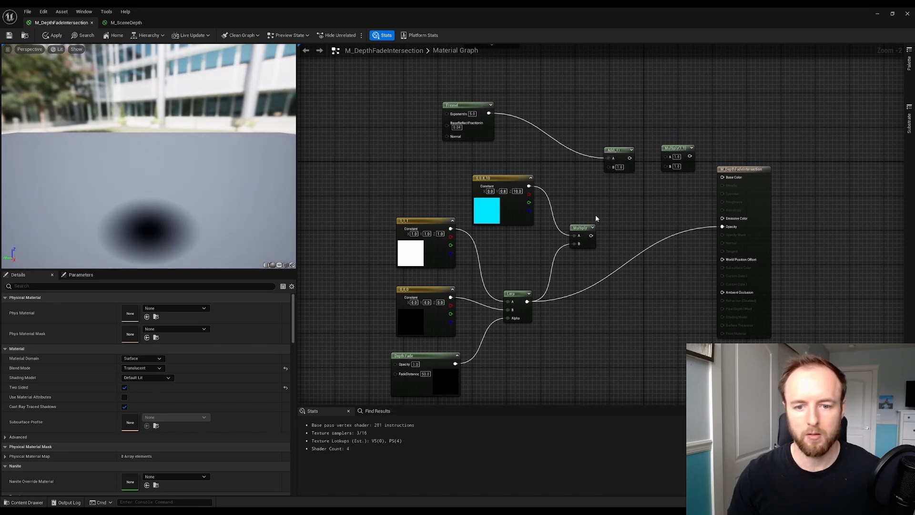
left_click(591, 236)
left_click_drag(590, 236, 722, 218)
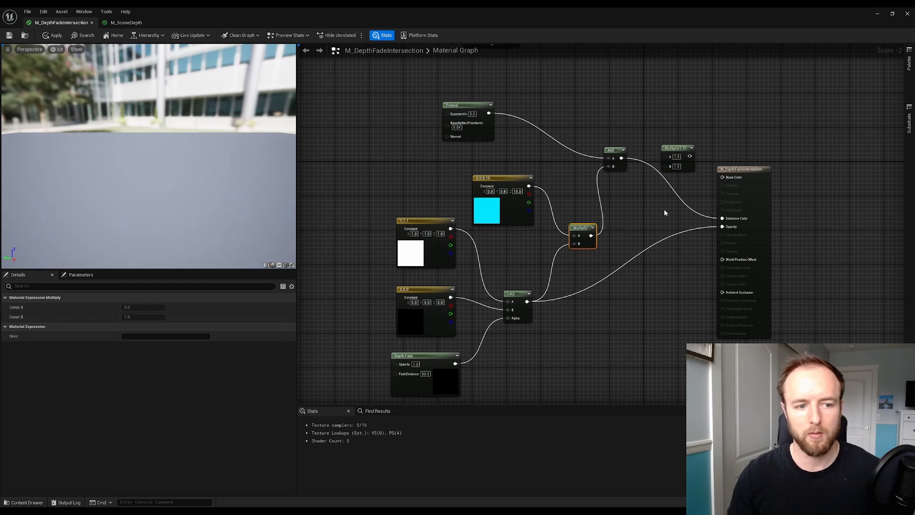
- Save the material, shrink its editor window to inspect the Fresnel effect on the sphere in the level, and maximize it again
left_click(9, 36)
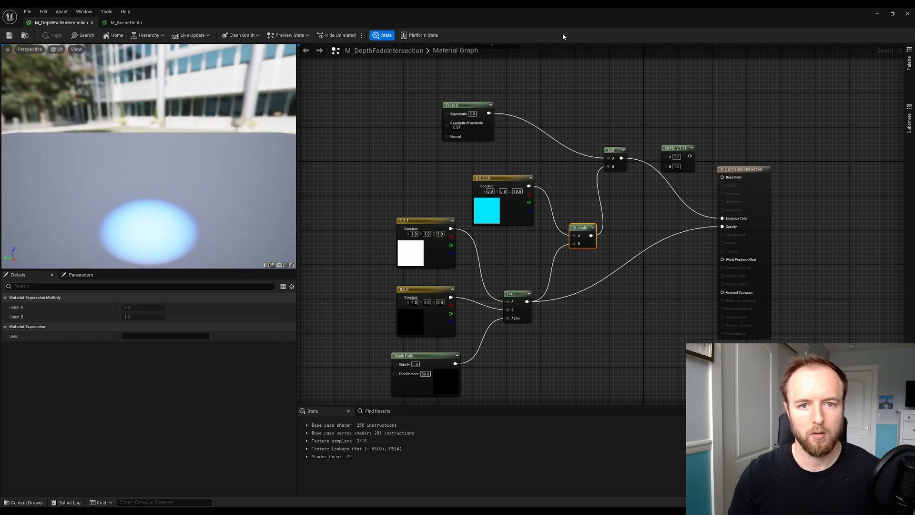
left_click_drag(565, 20, 660, 192)
double_click(698, 193)
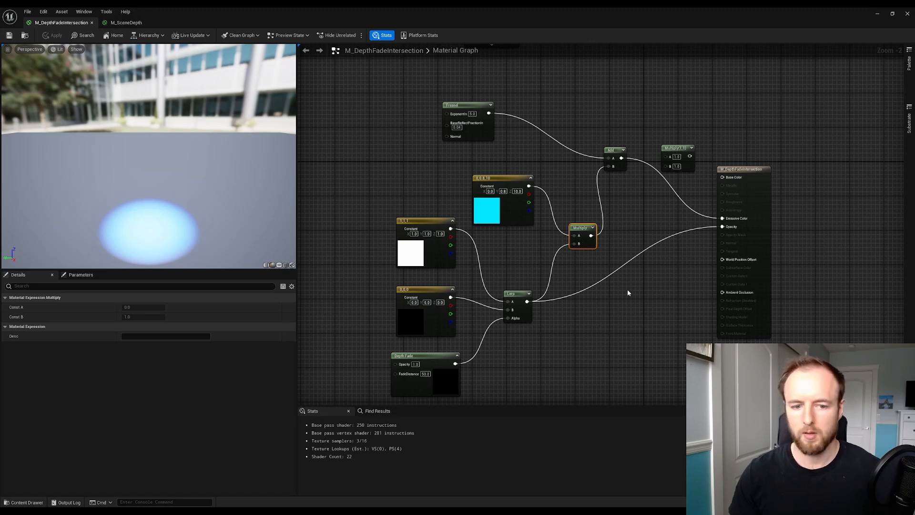
- Disconnect the white and black constants from the Lerp's A and B inputs and move both constants aside
right_click_drag(628, 293, 651, 235)
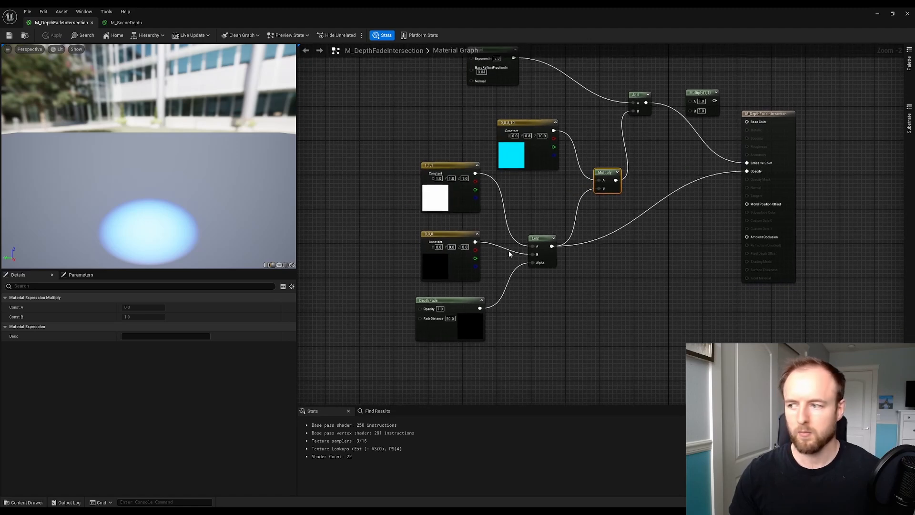
right_click_drag(509, 253, 518, 299)
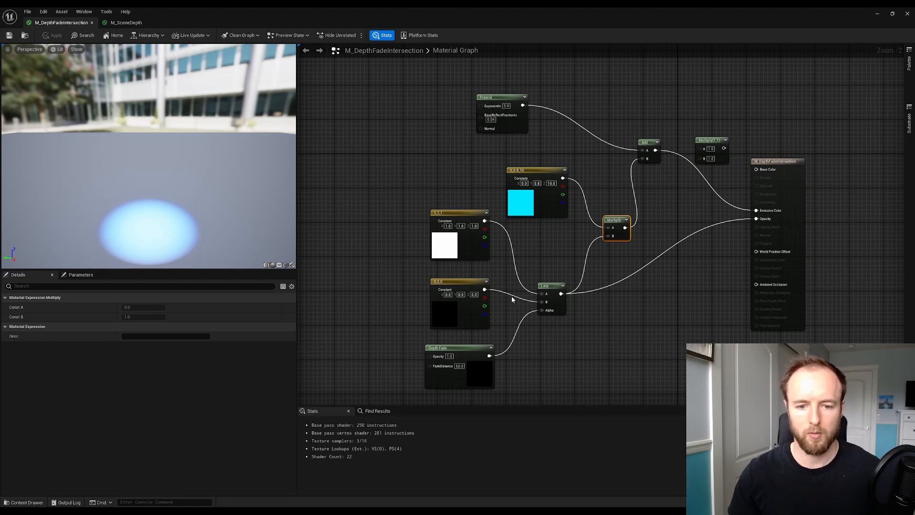
left_click(510, 296)
left_click(508, 294, "alt")
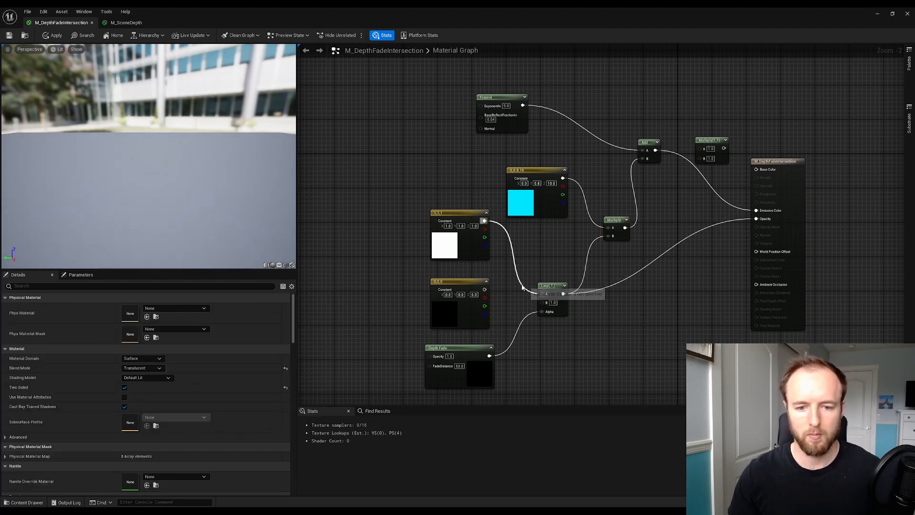
left_click(521, 286, "alt")
left_click_drag(502, 291, 371, 105)
left_click(443, 204)
right_click_drag(476, 221, 502, 208)
right_click_drag(592, 151, 536, 144)
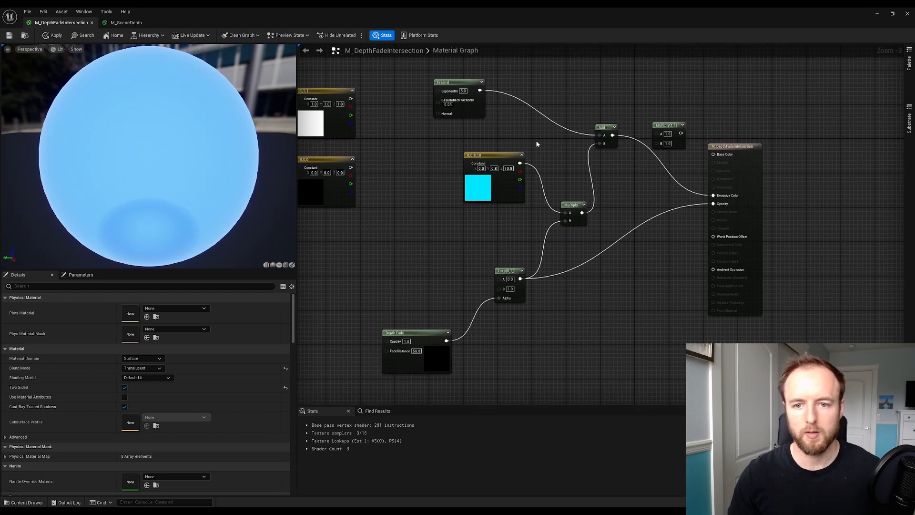
- Move the Depth Fade node up and disconnect the Lerp from Depth Fade, Opacity and the cyan Multiply
left_click_drag(427, 331, 427, 281)
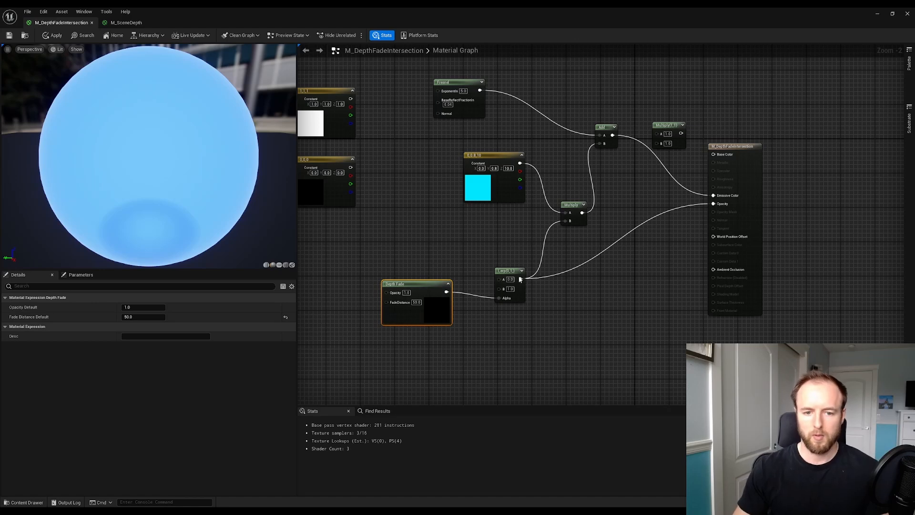
left_click(480, 297, "alt")
left_click(550, 274, "alt")
left_click(543, 257, "alt")
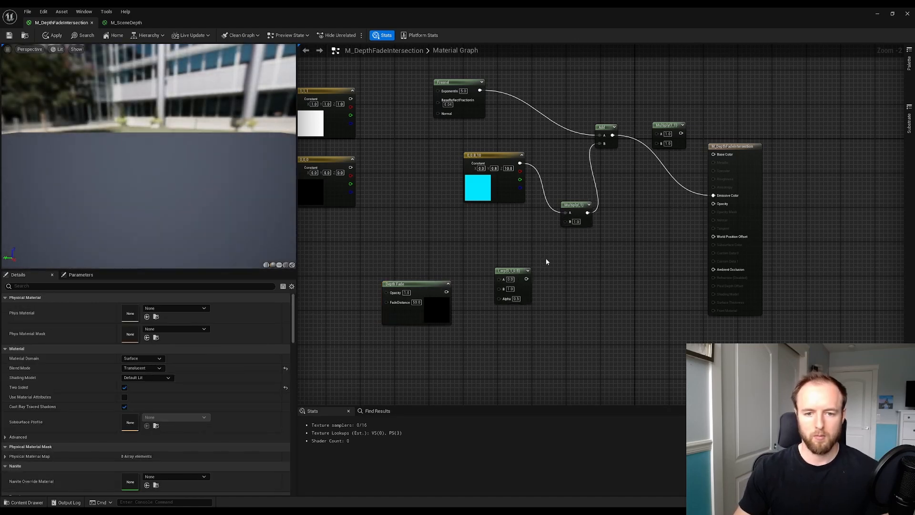
right_click_drag(653, 232, 646, 286)
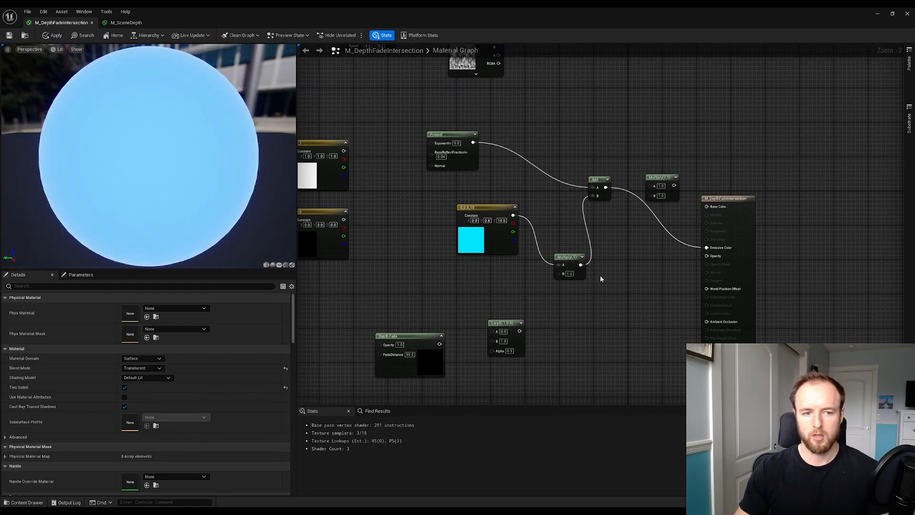
- Raise the Depth Fade node and move the cyan constant and its Multiply above the Add node
right_click_drag(538, 307, 547, 272)
left_click_drag(425, 302, 429, 261)
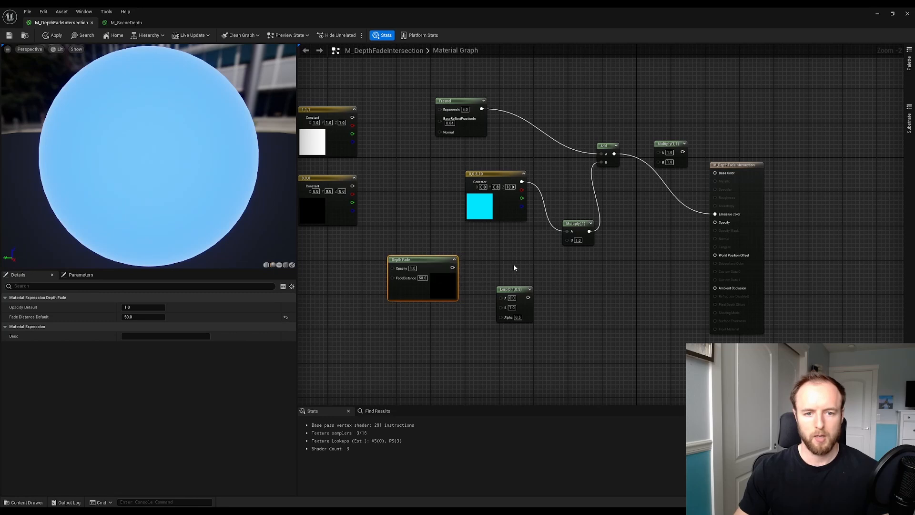
left_click(514, 264)
left_click_drag(495, 174, 539, 80)
left_click_drag(579, 224, 622, 90)
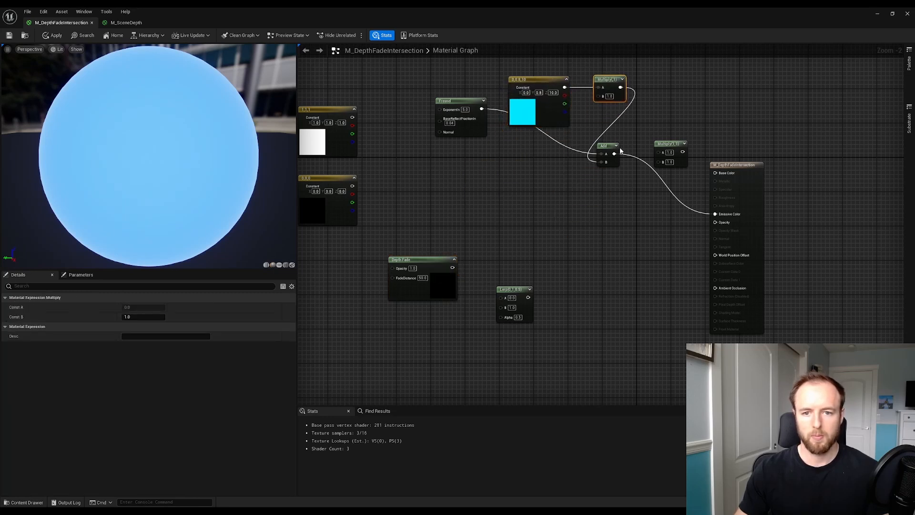
- Disconnect both inputs of the Add node, and stack Fresnel directly above Depth Fade, below the cyan constant and its Multiply
left_click(591, 153, "alt")
left_click(589, 159, "alt")
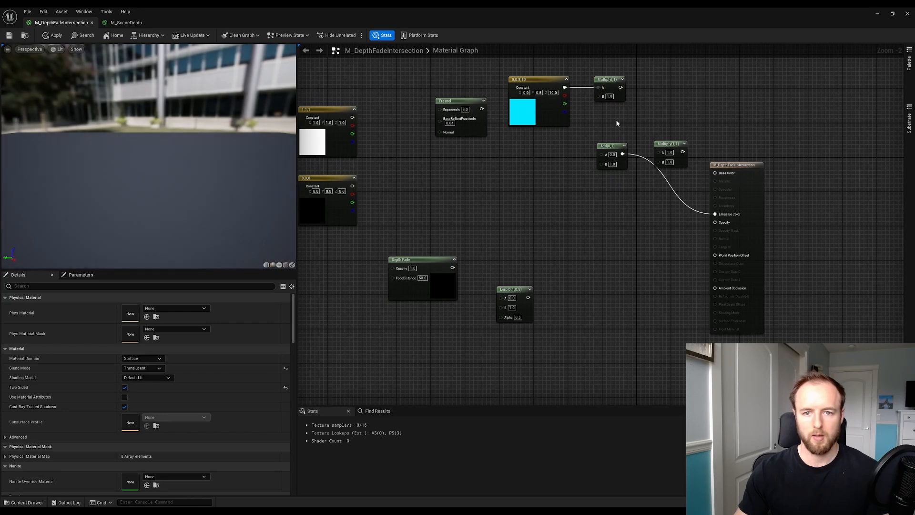
left_click_drag(616, 119, 469, 75)
left_click_drag(518, 80, 467, 140)
left_click_drag(553, 194, 473, 89)
left_click(424, 128)
left_click_drag(403, 161, 420, 163)
left_click(433, 221)
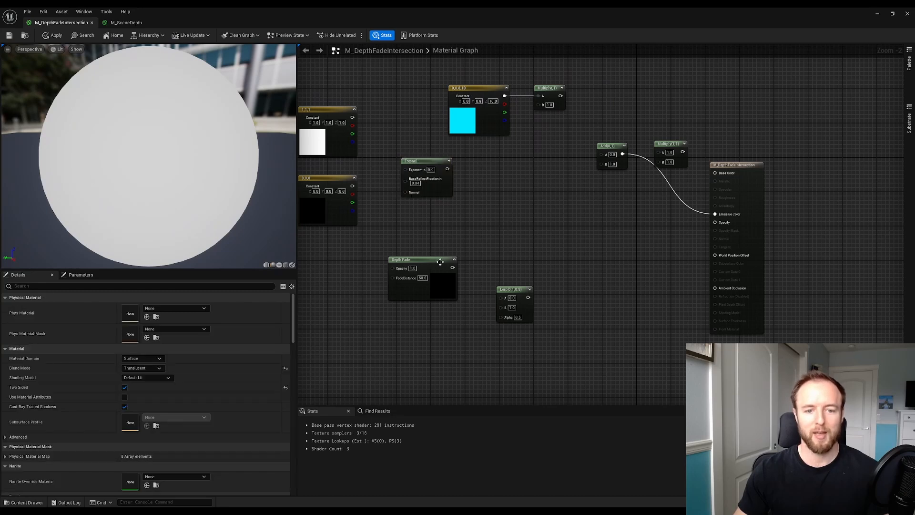
left_click_drag(439, 261, 450, 226)
left_click(527, 210)
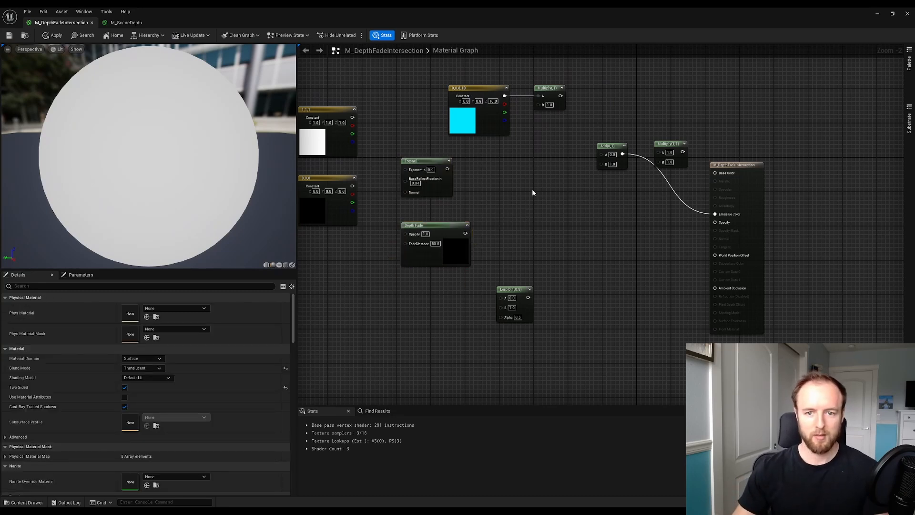
- Add a new Add node combining Fresnel in A and Depth Fade in B, and feed it into the cyan Multiply's B input
left_click(532, 192)
left_click_drag(447, 169, 537, 206)
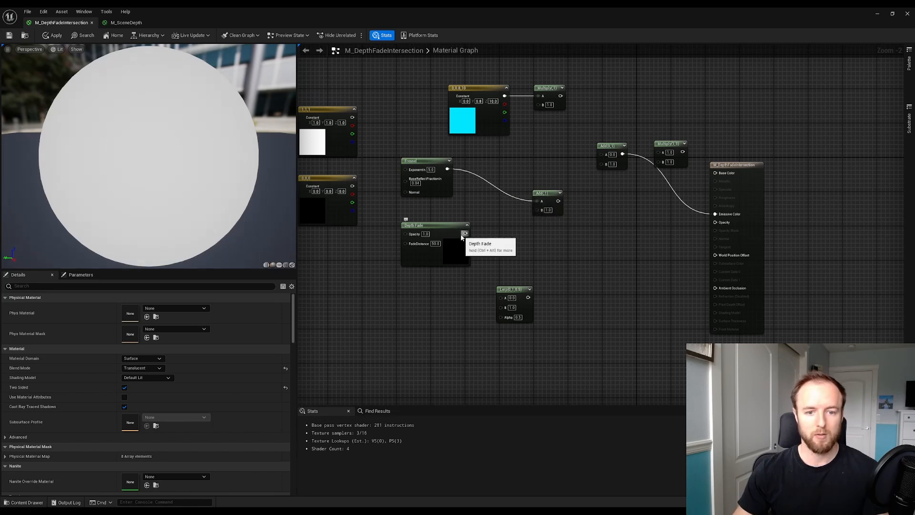
left_click_drag(465, 233, 540, 210)
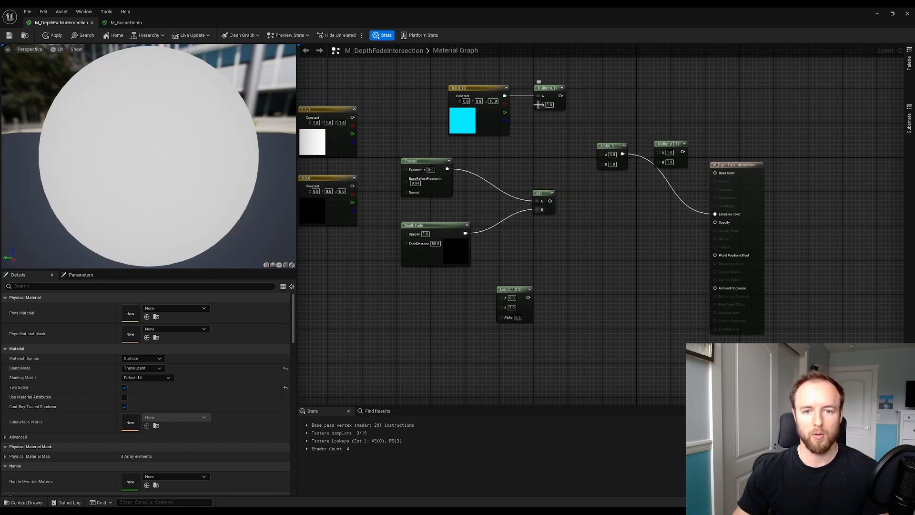
left_click_drag(539, 104, 549, 200)
- Disconnect the old Add node from Emissive Color and move it with the unused Multiply up out of the way
left_click_drag(696, 184, 615, 135)
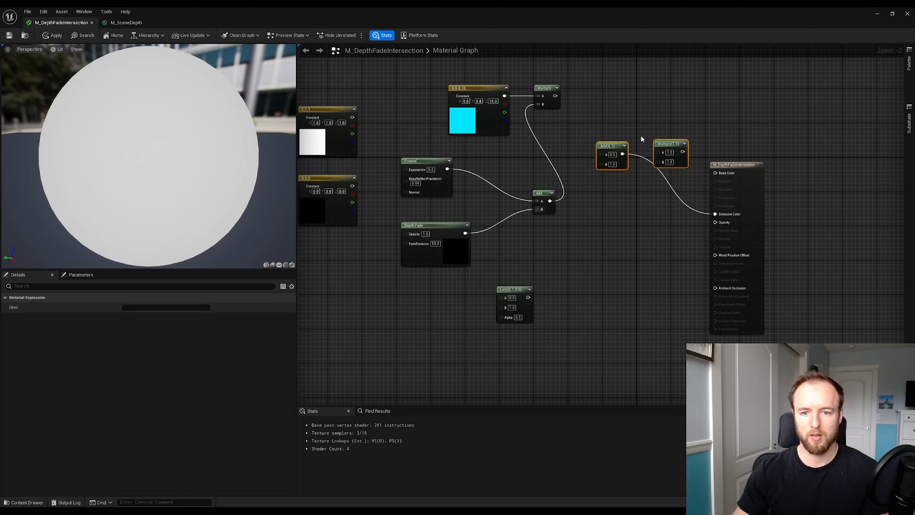
left_click(686, 206, "alt")
left_click(672, 197)
right_click_drag(672, 198, 670, 240)
left_click_drag(673, 230, 633, 99)
left_click(613, 162)
- Move the cyan Multiply beside the new Add node and connect its output to Emissive Color
left_click_drag(552, 137, 584, 188)
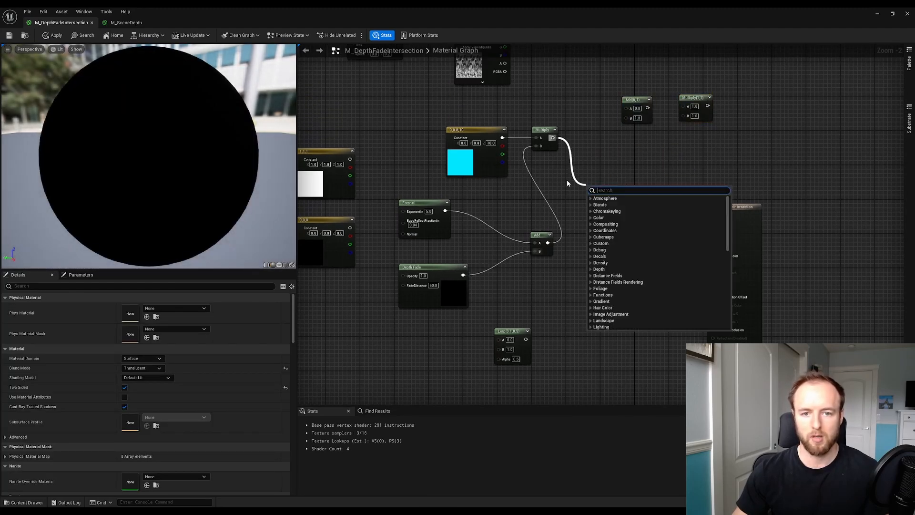
key("Escape")
left_click_drag(551, 138, 712, 256)
left_click(598, 244)
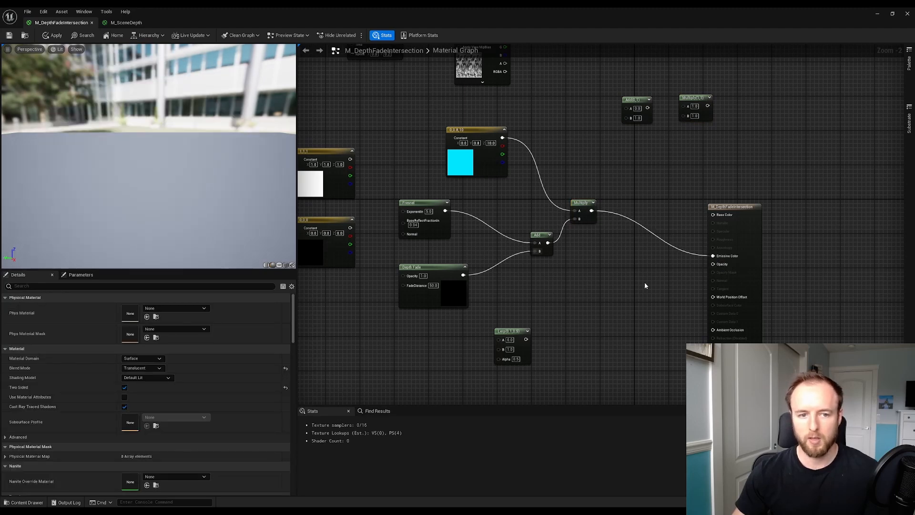
- Orbit and zoom the preview sphere to examine the combined Fresnel and Depth Fade glow, and save the material
scroll(192, 183, "down", 5)
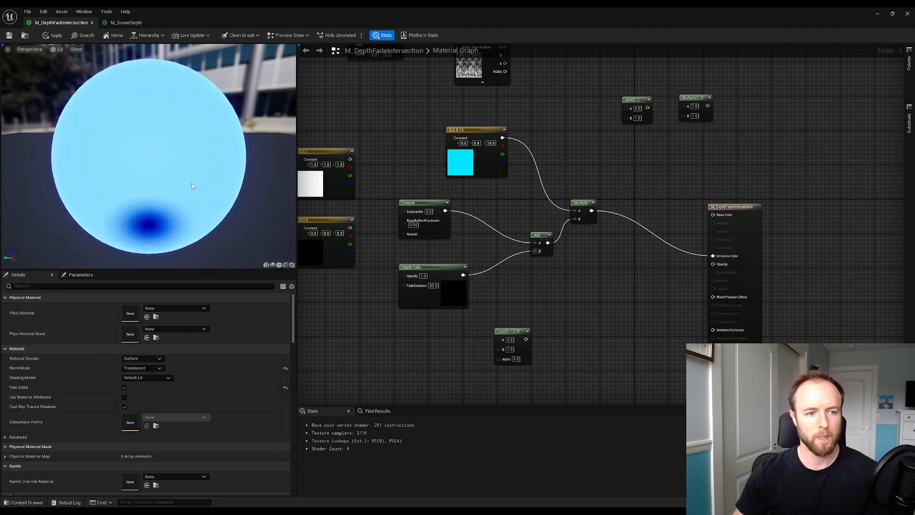
scroll(170, 178, "up", 4)
mouse_move(169, 178)
left_mouse_down()
mouse_move(214, 150)
mouse_move(181, 176)
left_mouse_up()
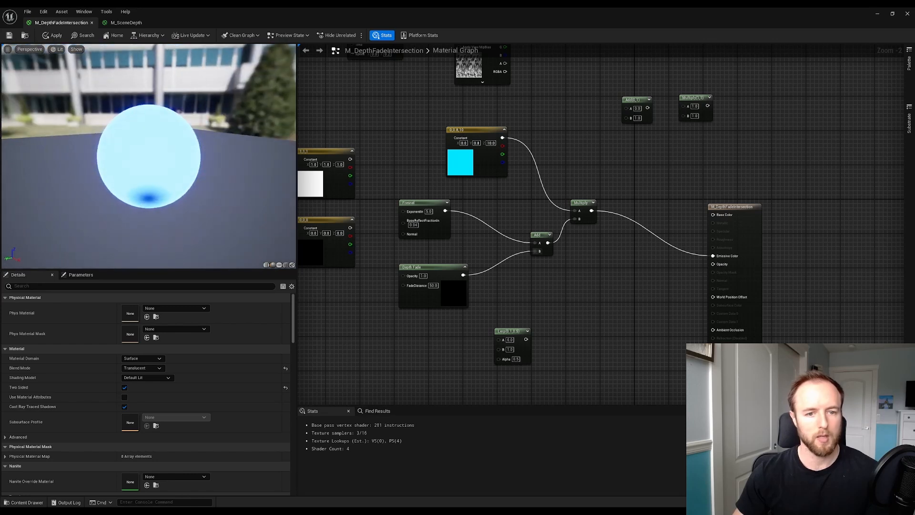
left_click(10, 36)
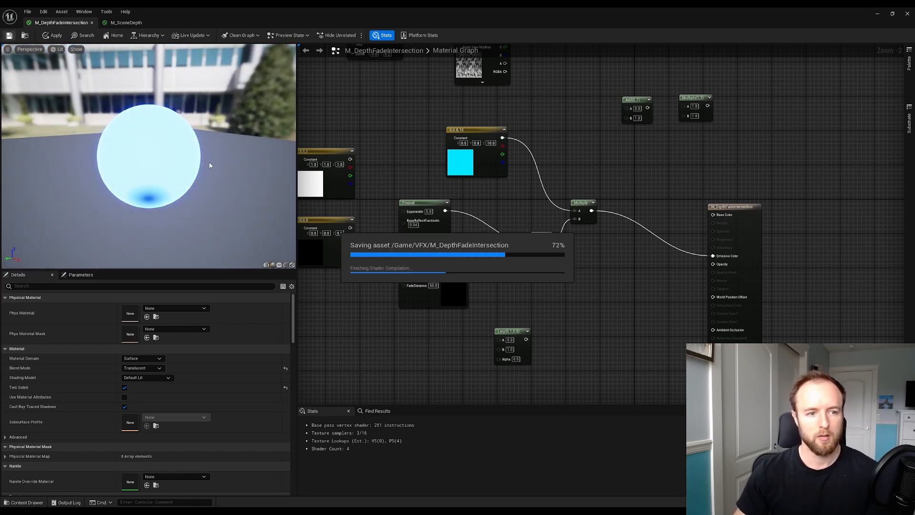
- Shrink the material editor window to examine the rewired glow on the level's sphere, and maximize it again
left_click_drag(488, 7, 596, 228)
right_click_drag(341, 198, 381, 193)
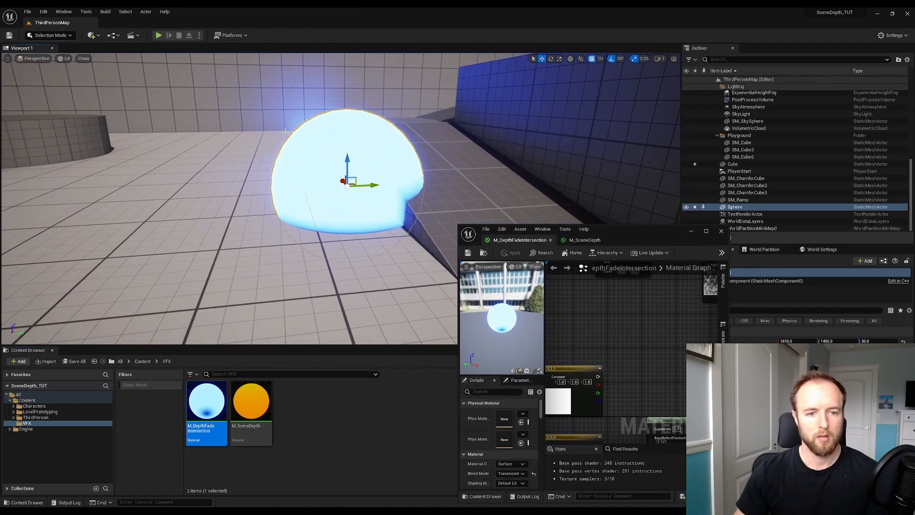
double_click(644, 229)
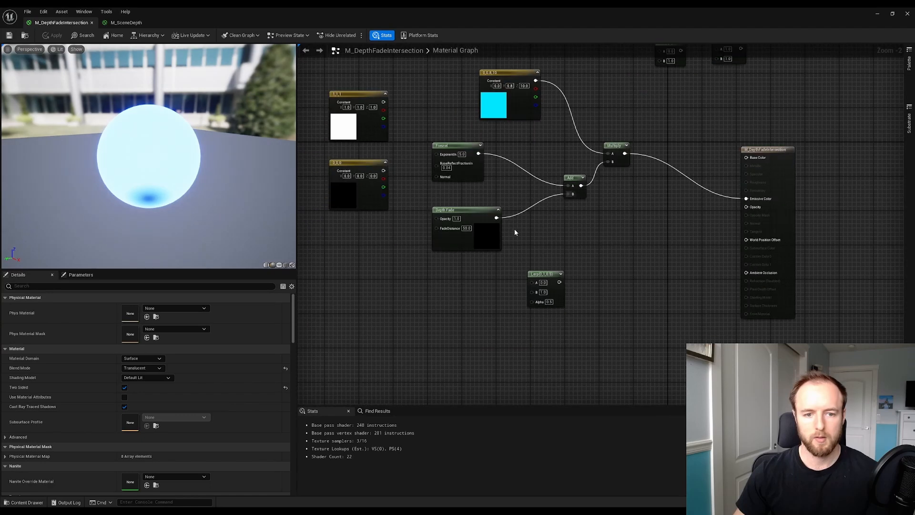
- Add a One Minus node after Depth Fade and connect its output to the Add node's B input
left_click_drag(497, 218, 530, 227)
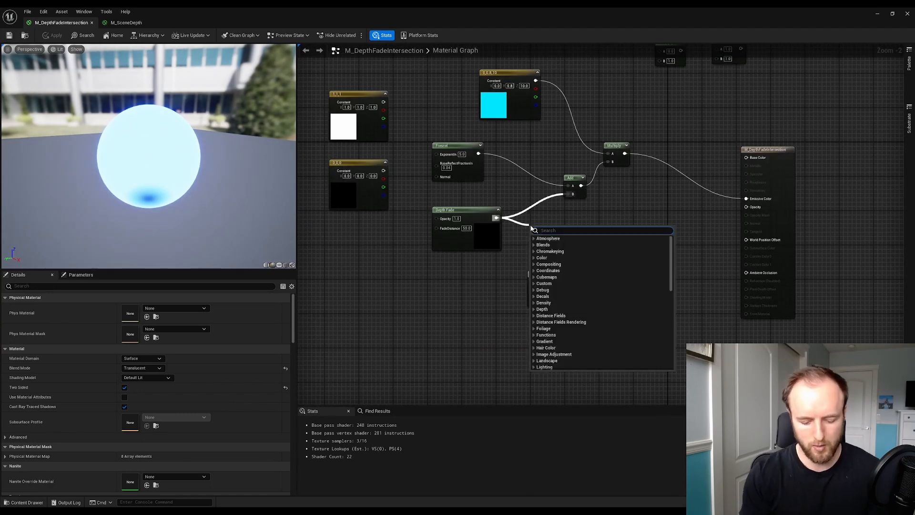
type("one min")
key("Return")
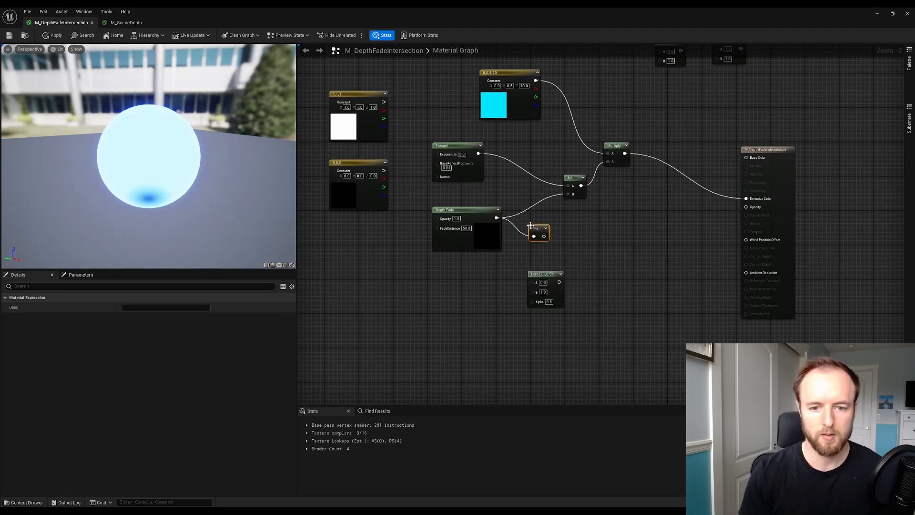
left_click_drag(543, 236, 531, 209)
left_click(592, 237)
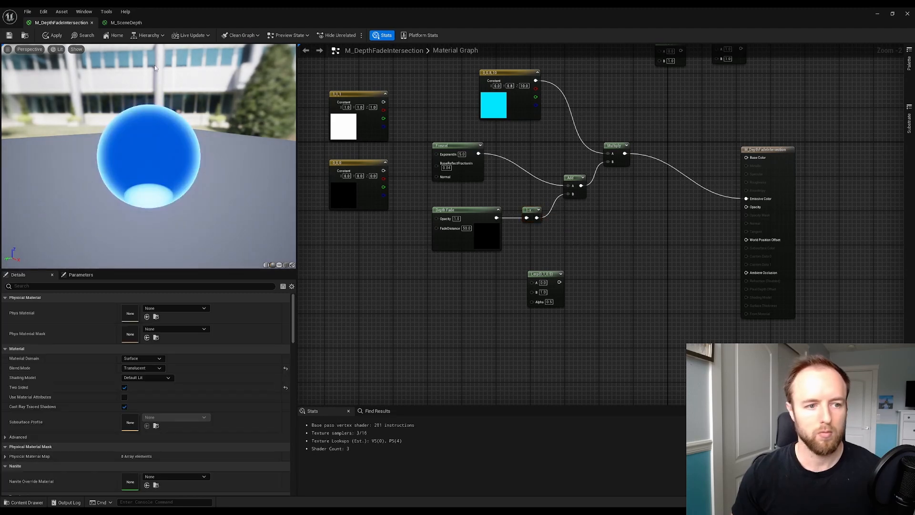
- Save the material and examine the inverted depth fade on the preview and level spheres, finishing back in the maximized material editor
left_click_drag(148, 167, 236, 191)
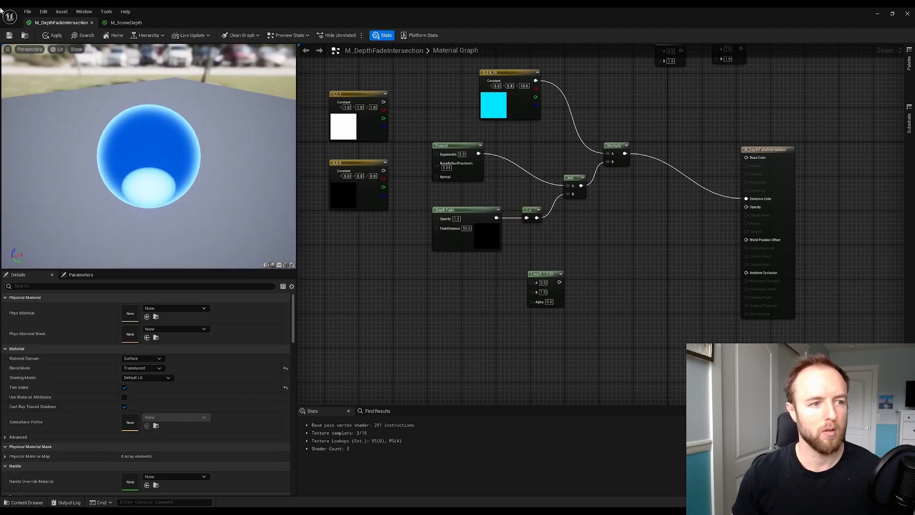
left_click(7, 35)
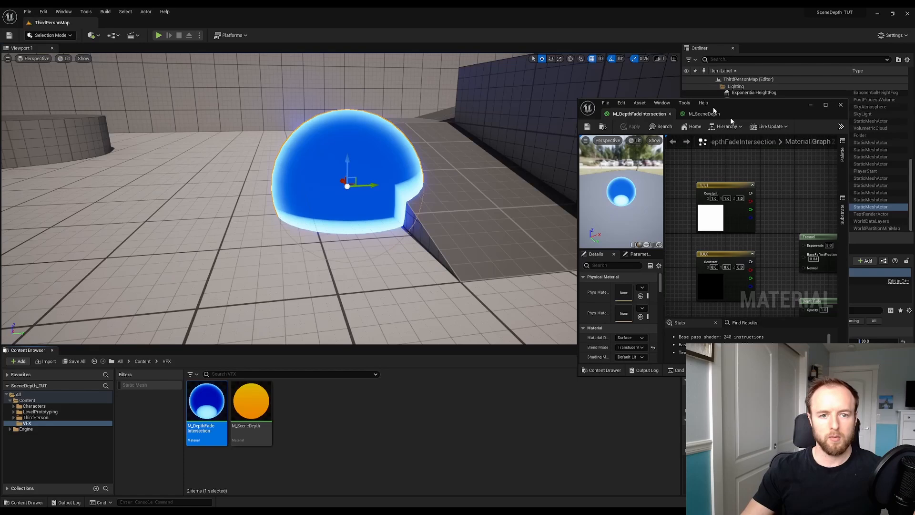
left_click_drag(713, 43, 734, 190)
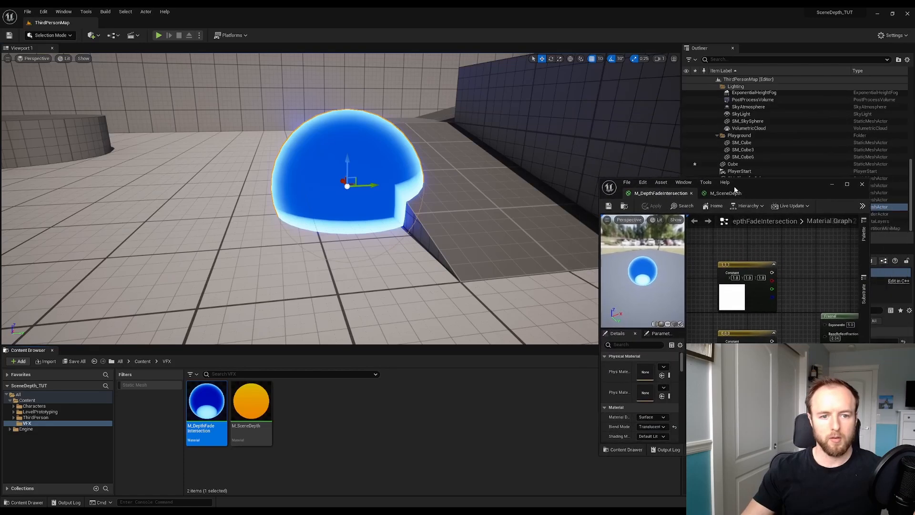
double_click(784, 199)
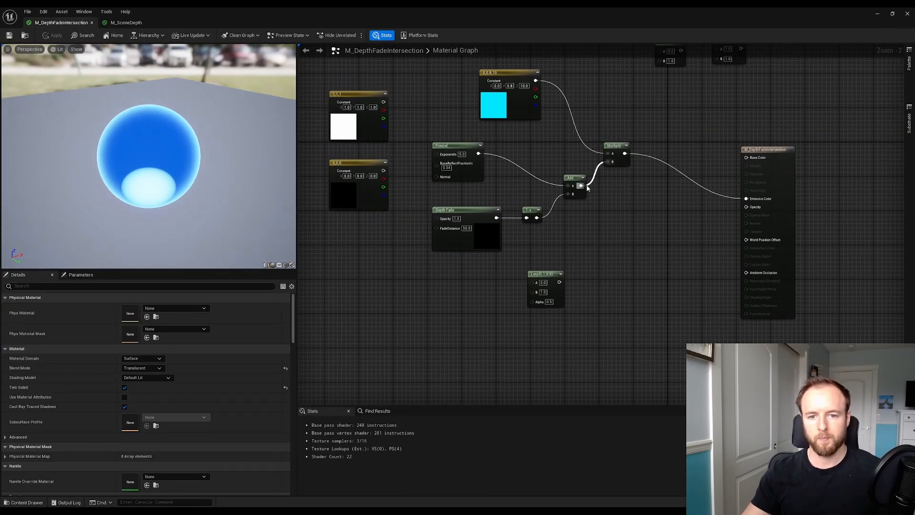
- Connect the Add node's output to Opacity, and briefly preview the Add node on its own
left_click_drag(580, 186, 755, 208)
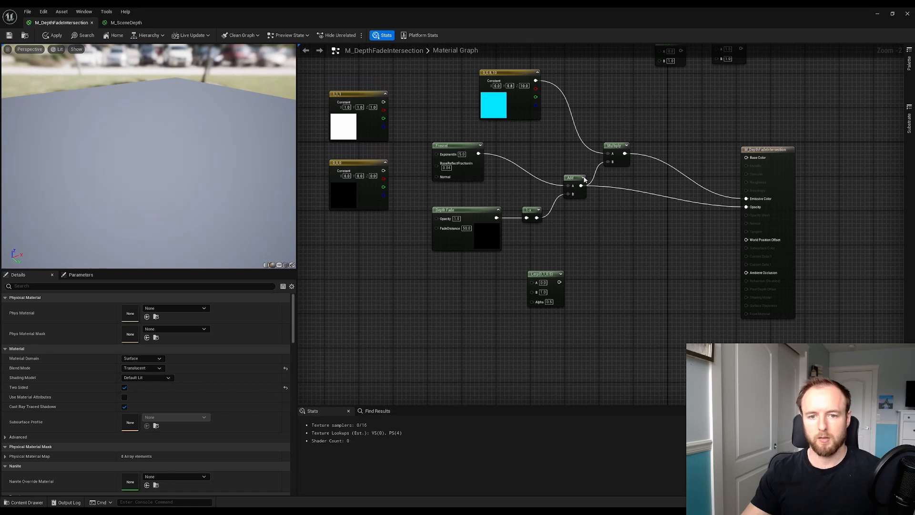
left_click(571, 178)
right_click(573, 180)
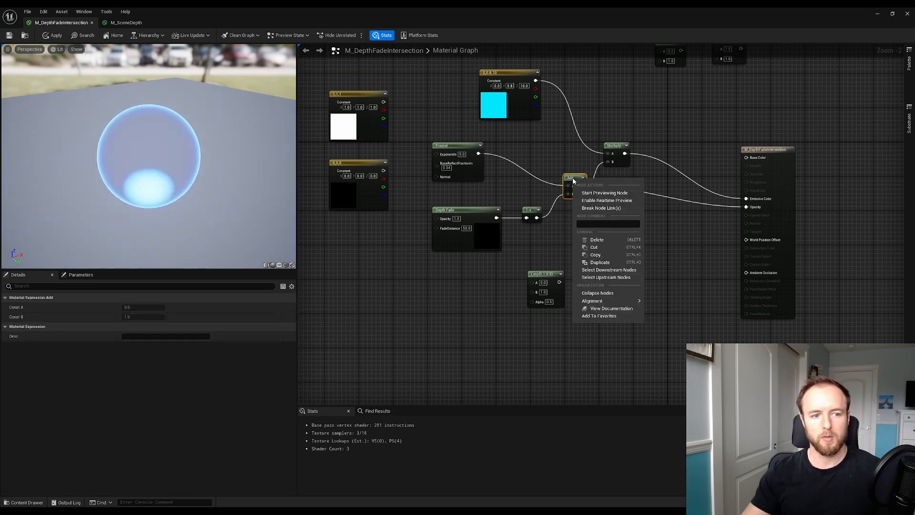
left_click(584, 193)
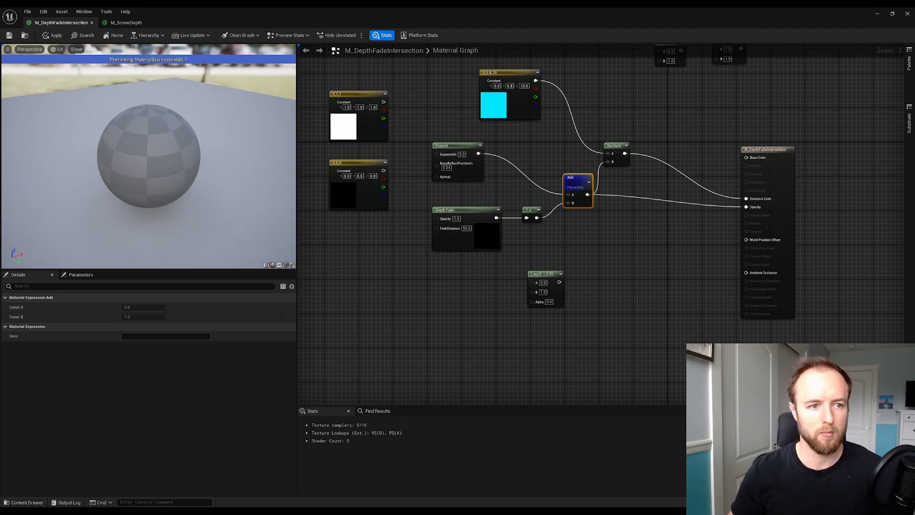
right_click(579, 185)
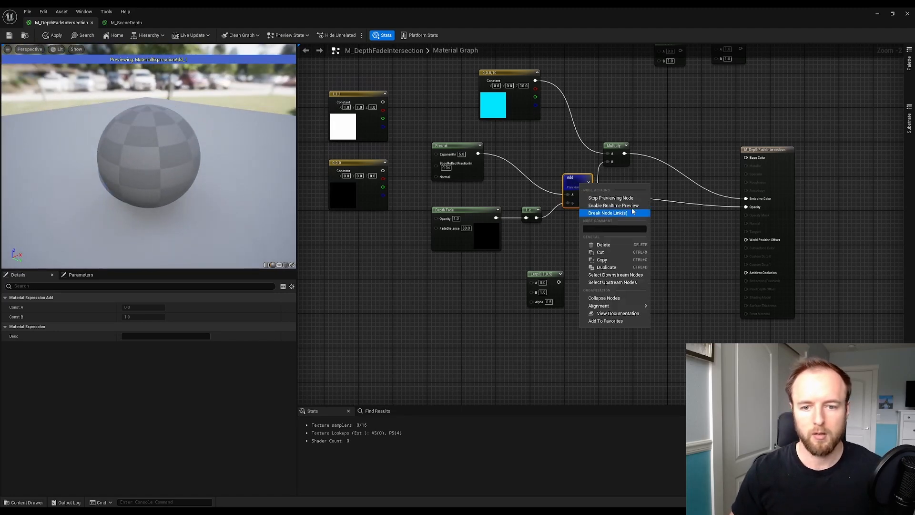
left_click(629, 199)
left_click(638, 223)
- Move the Add node slightly down so it lines up with the One Minus node and the Opacity connection
left_click(609, 143)
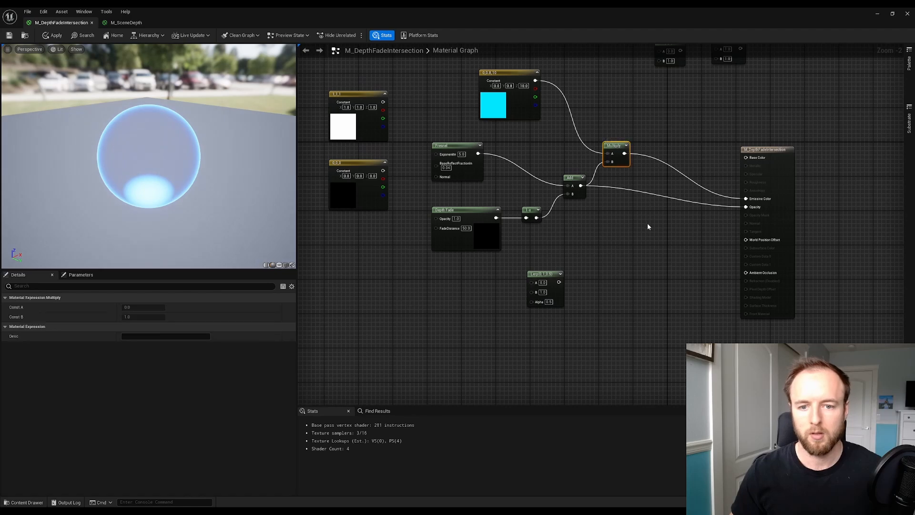
left_click(571, 177)
left_click_drag(572, 178, 573, 192)
left_click(653, 227)
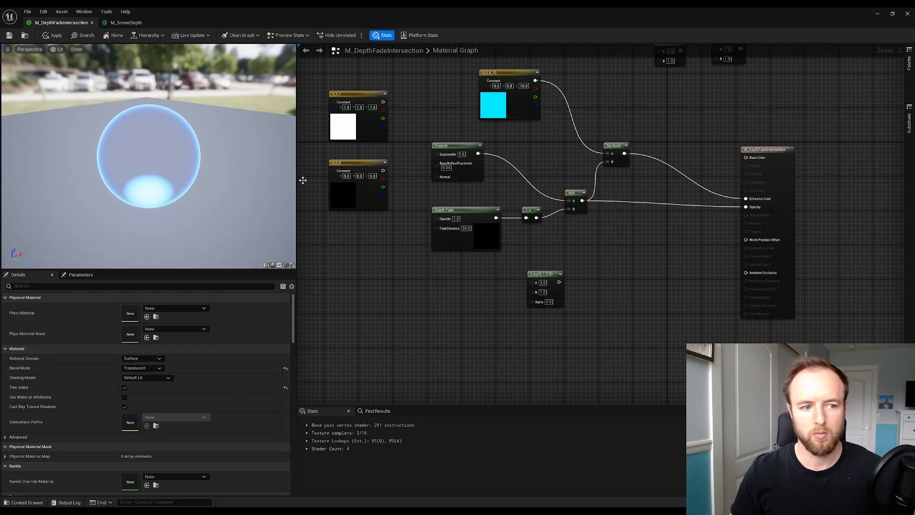
- Orbit the preview sphere, save the material, and examine the transparent glow on the sphere in the level
left_click_drag(3, 45, 110, 46)
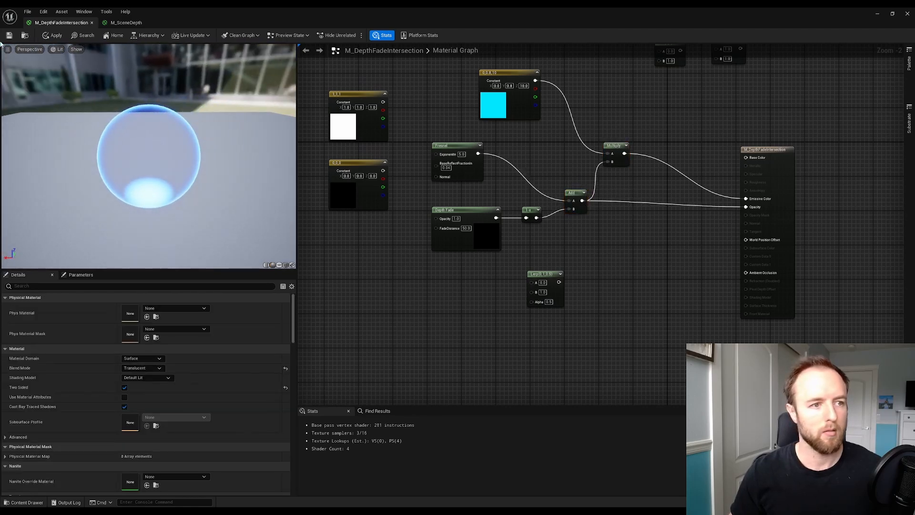
left_click(9, 36)
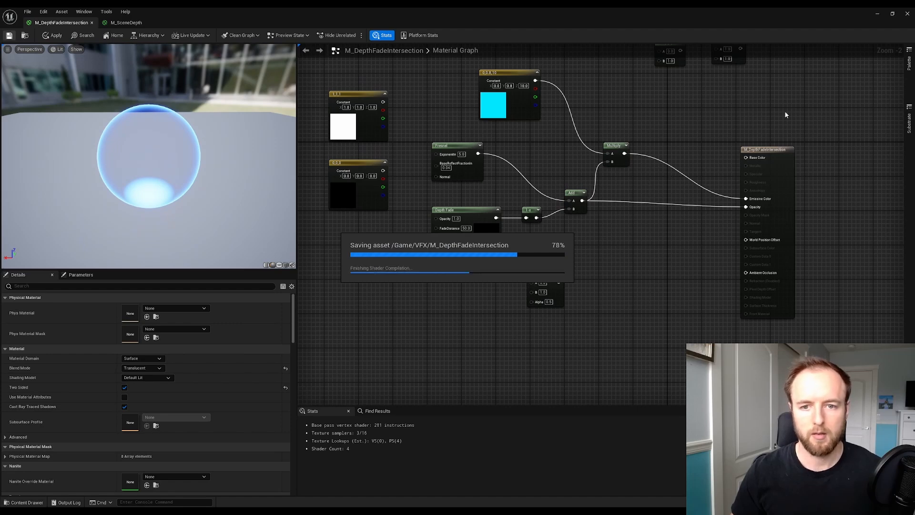
left_click(871, 18)
left_click(500, 219)
scroll(443, 220, "down", 6)
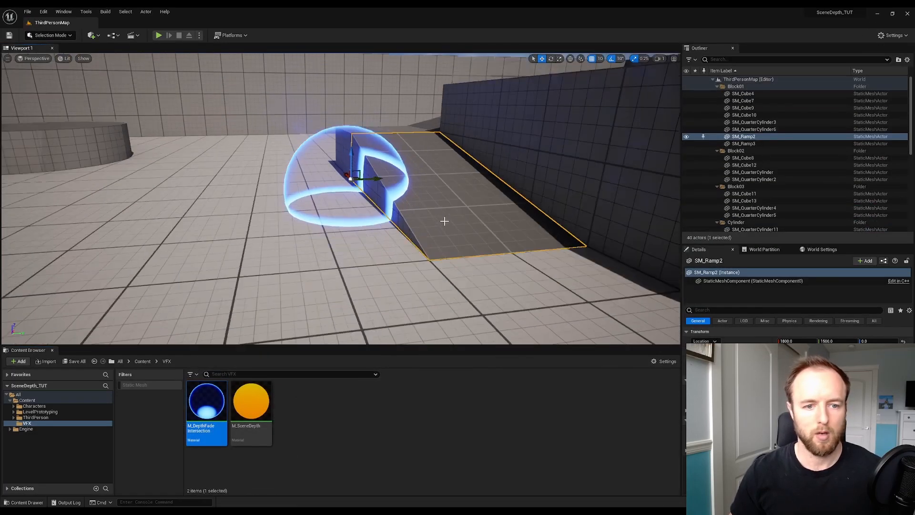
right_click_drag(413, 224, 385, 215)
- Scale the level's glowing sphere to 4 on all three axes and shift it slightly along the X axis
left_click(428, 212)
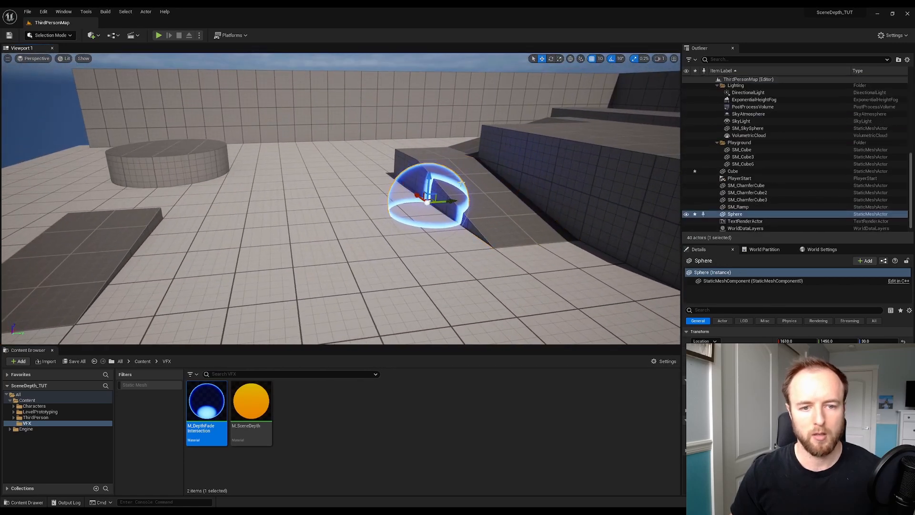
type("4")
key("Tab")
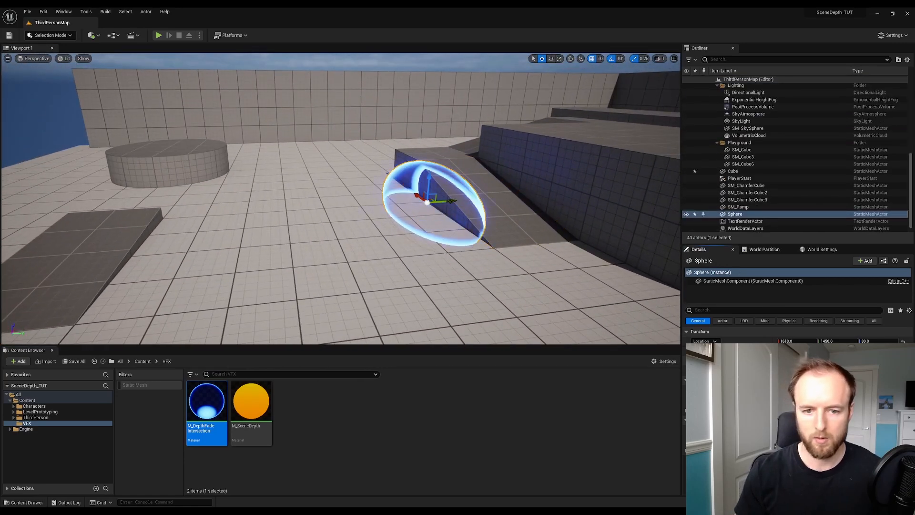
type("4")
key("Tab")
type("4")
key("Return")
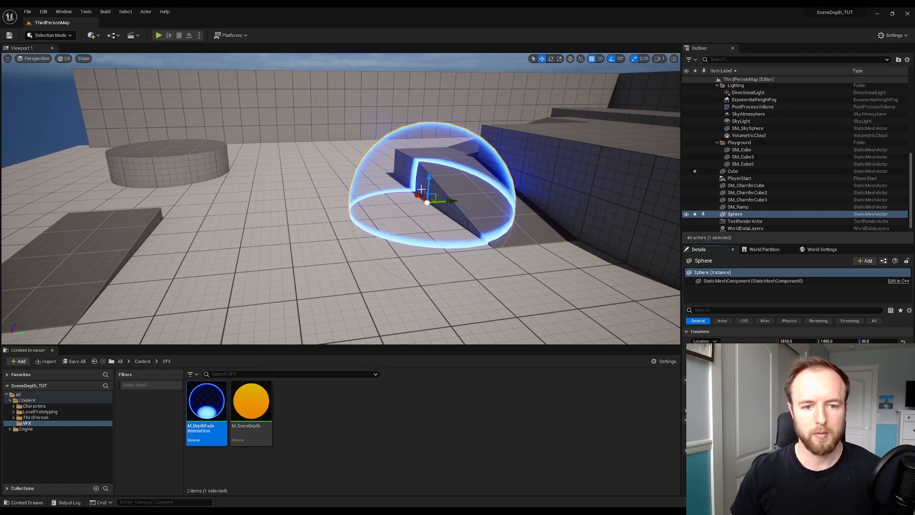
mouse_move(418, 193)
left_mouse_down()
mouse_move(368, 147)
mouse_move(424, 193)
mouse_move(406, 190)
left_mouse_up()
left_click(376, 273)
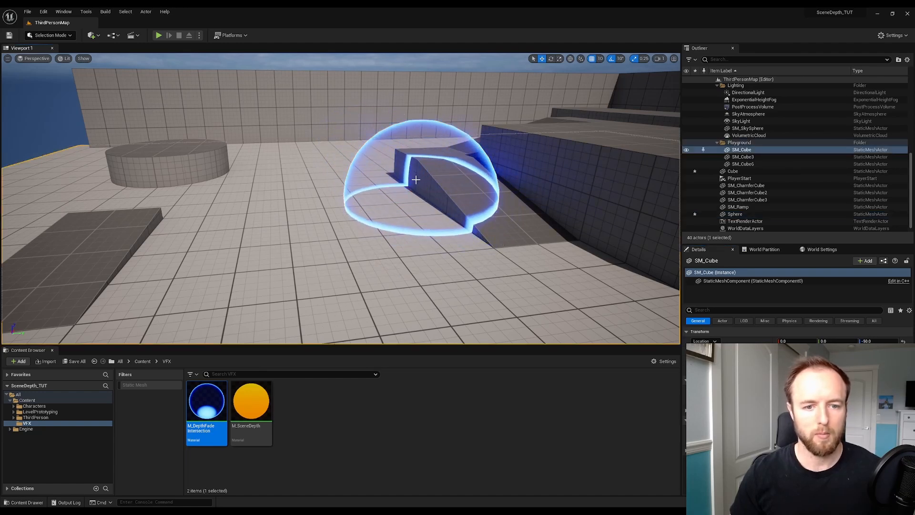
- Reopen M_DepthFadeIntersection and move the Panner and Texture Sample nodes slightly closer to the cyan color node
double_click(207, 403)
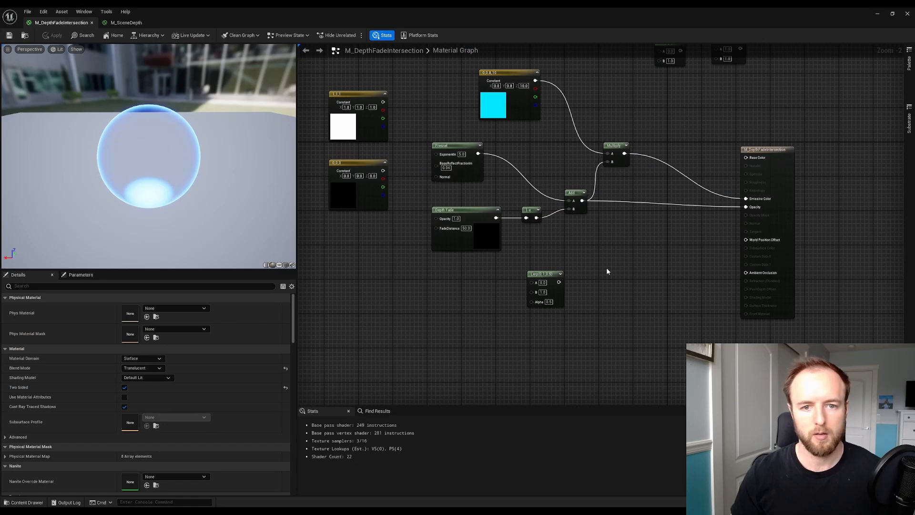
right_click_drag(544, 169, 551, 210)
left_click_drag(551, 209, 391, 104)
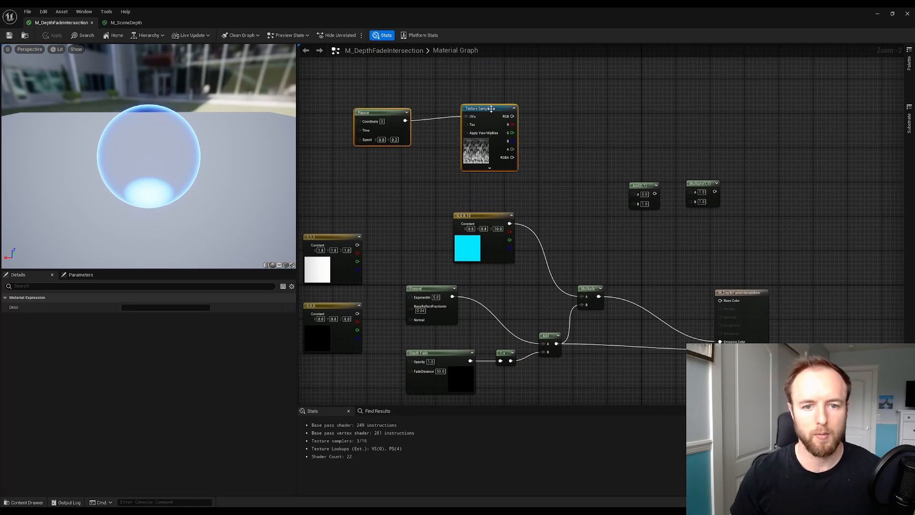
left_click_drag(490, 108, 495, 122)
left_click(576, 184)
- Multiply the Texture Sample's RGB (A) by the cyan Multiply's output (B) using the spare Multiply node, and connect the result to Emissive Color
right_click_drag(615, 220, 589, 193)
left_click_drag(665, 154, 621, 247)
left_click_drag(572, 269, 615, 261)
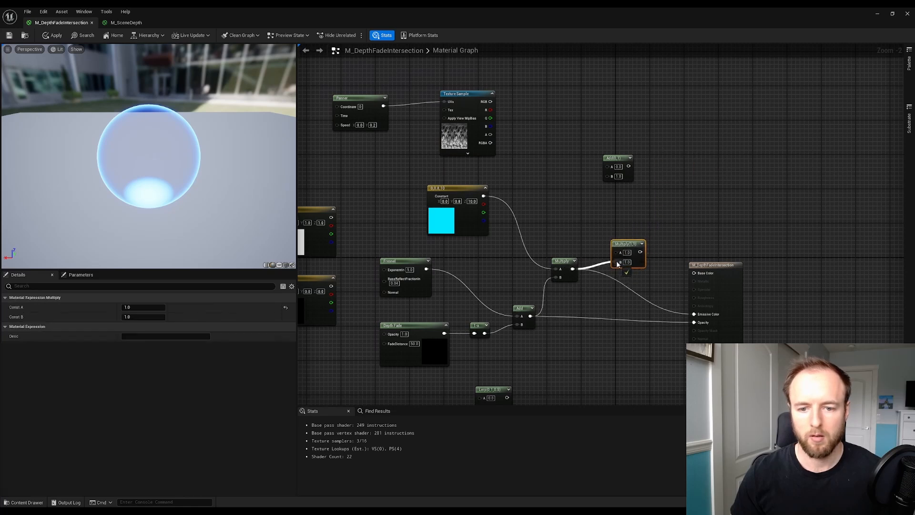
left_click_drag(488, 103, 694, 314)
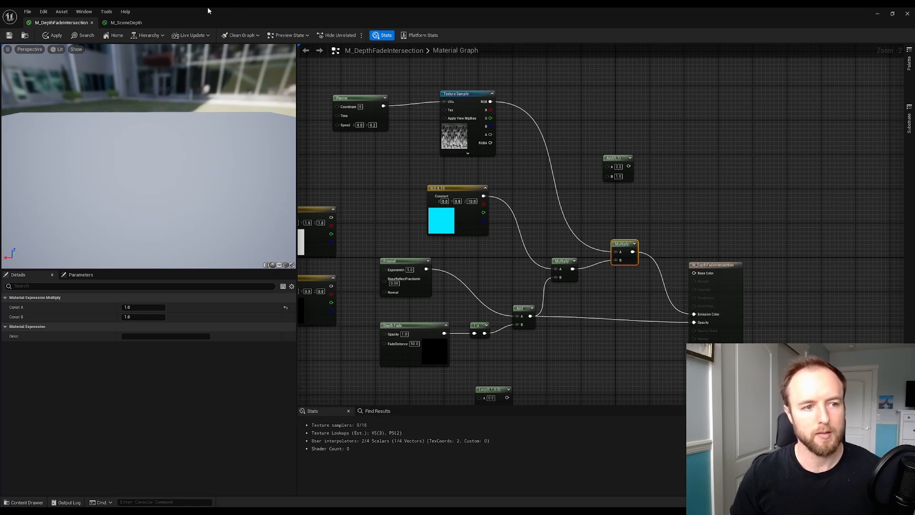
- Save the material and examine the panning texture on the enlarged sphere in the level
left_click(9, 35)
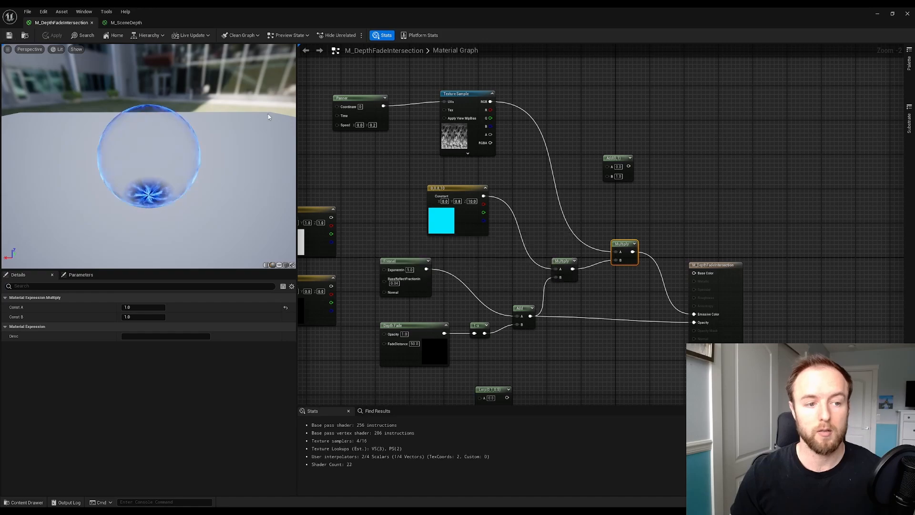
left_click(875, 15)
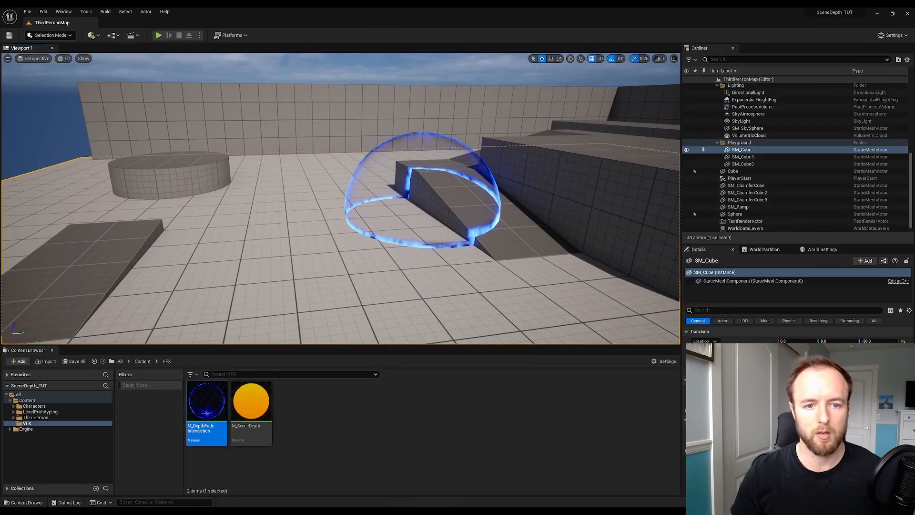
right_click_drag(341, 198, 369, 114)
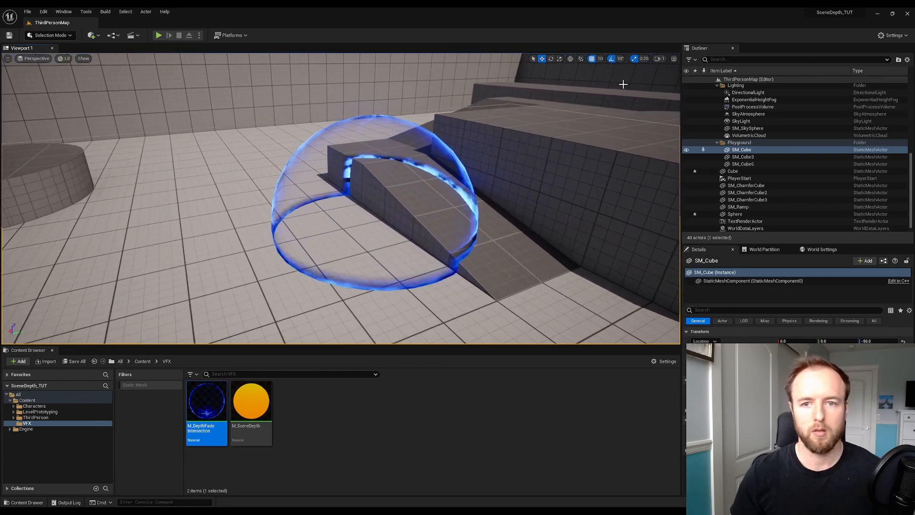
- Reopen M_DepthFadeIntersection, add a second Texture Sample node beside the first, and move the unused Add node aside
double_click(197, 398)
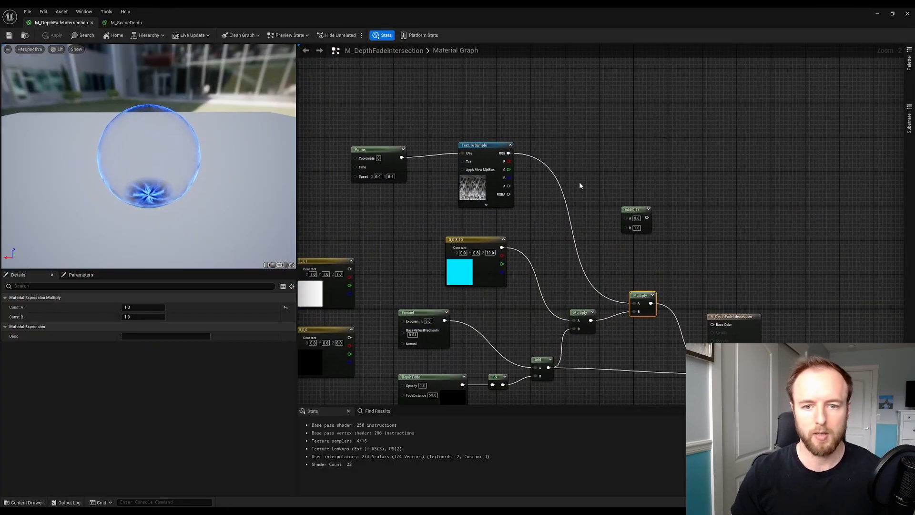
left_click(579, 137)
left_click_drag(647, 213, 747, 192)
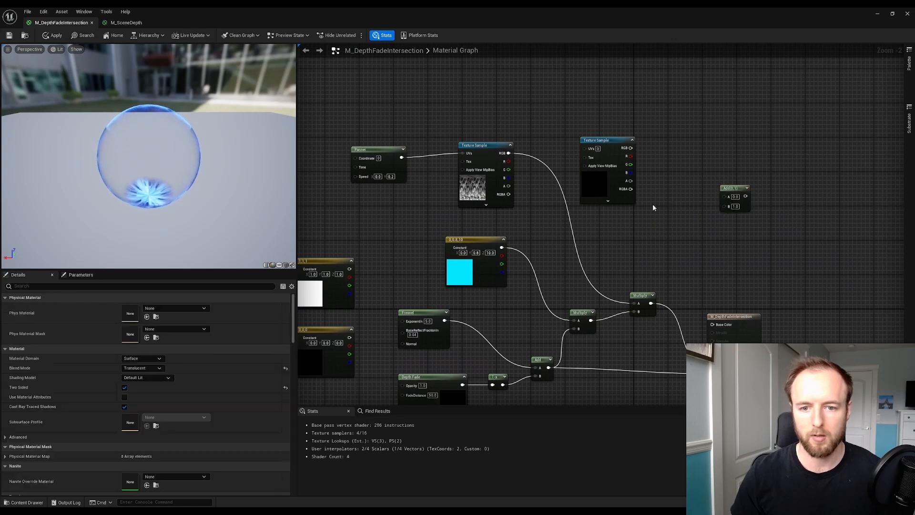
- Assign the T_1x1_Grid texture to the second Texture Sample and move the material result node slightly farther from the Multiply nodes
left_click(591, 200)
left_click(174, 365)
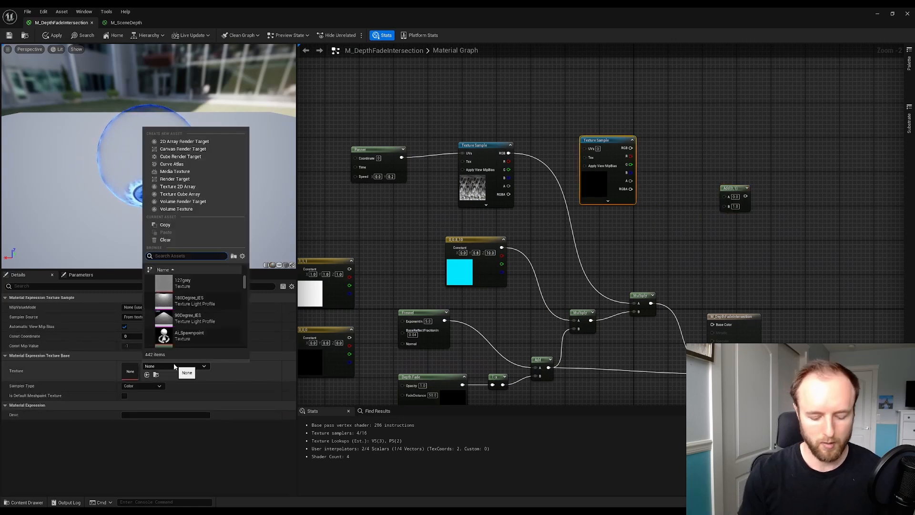
type("grid")
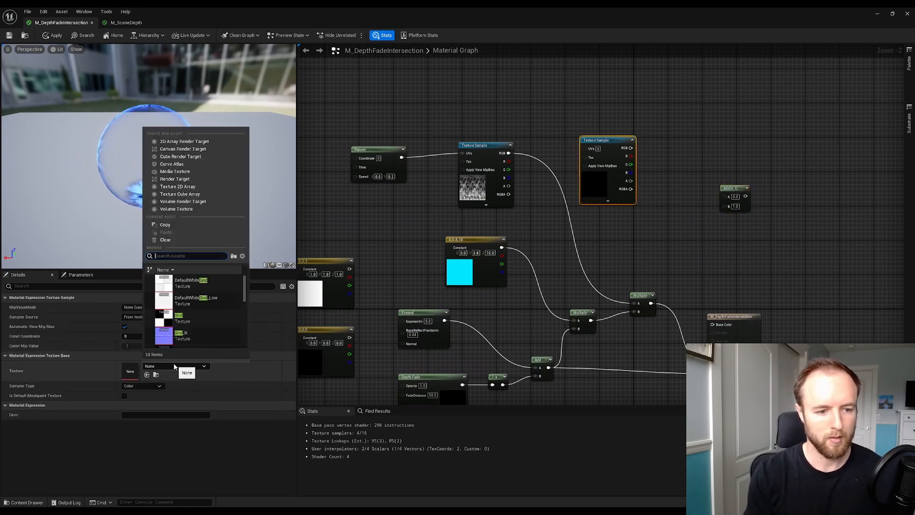
type("hex")
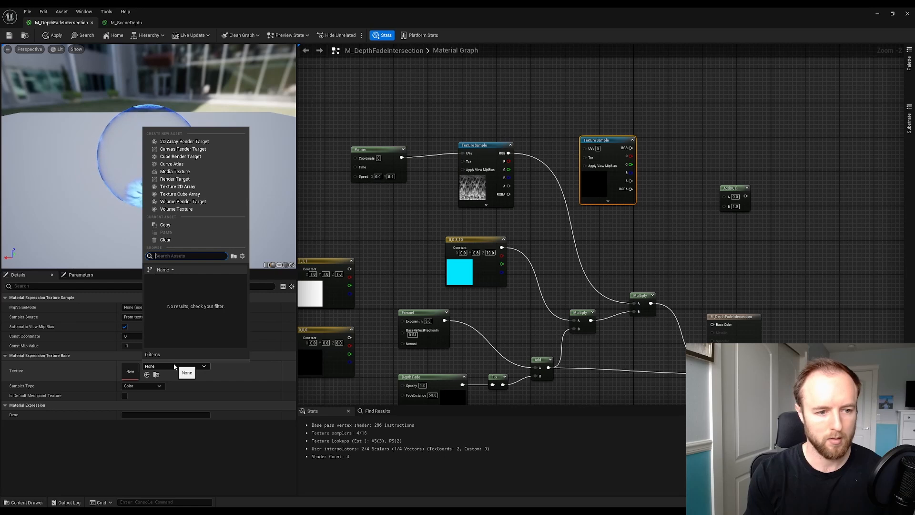
type("honey")
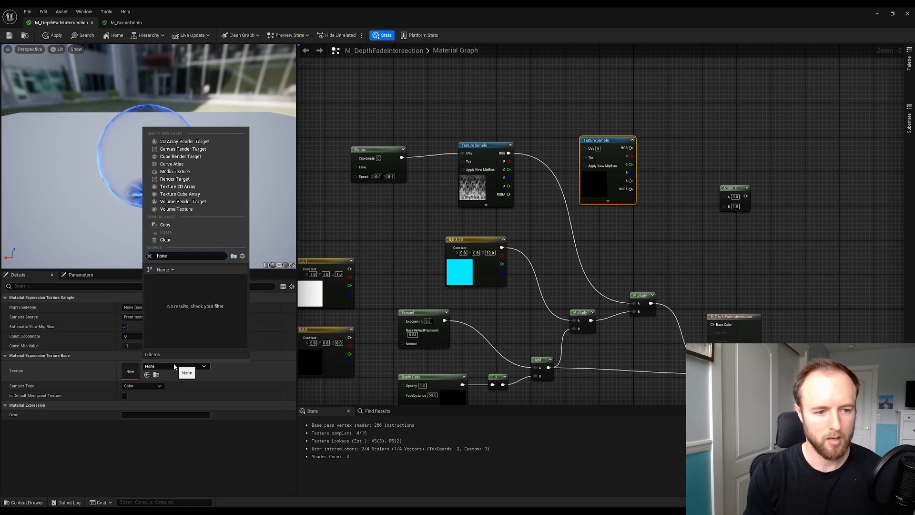
key("BackSpace")
key("BackSpace")
key("BackSpace")
key("BackSpace")
key("BackSpace")
type("grid")
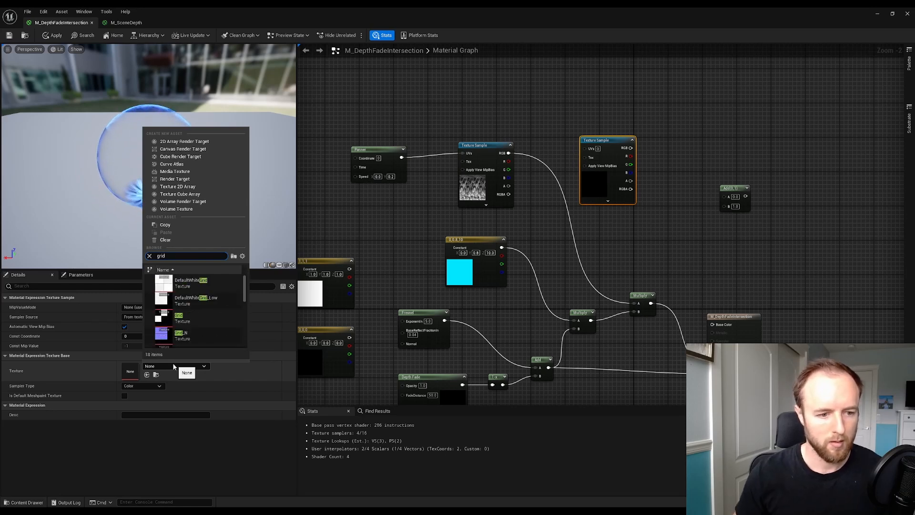
scroll(215, 320, "down", 2)
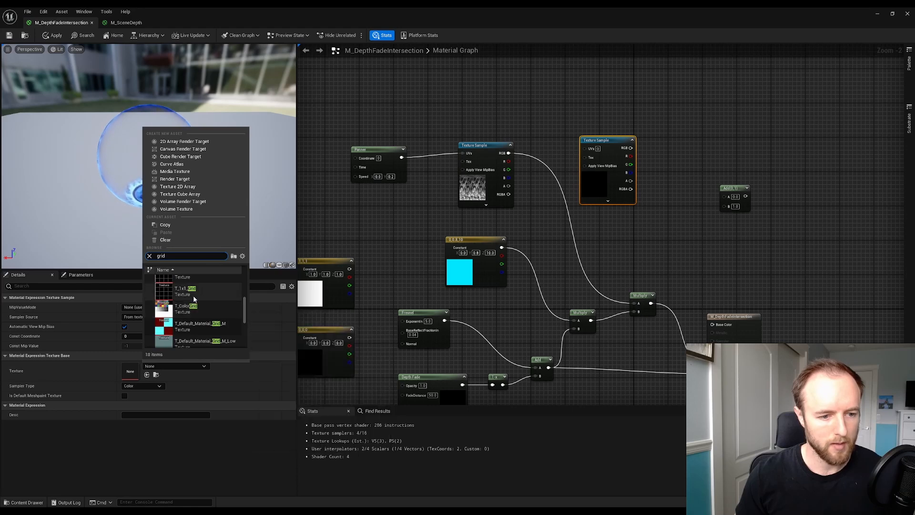
scroll(199, 293, "down", 2)
scroll(199, 293, "up", 3)
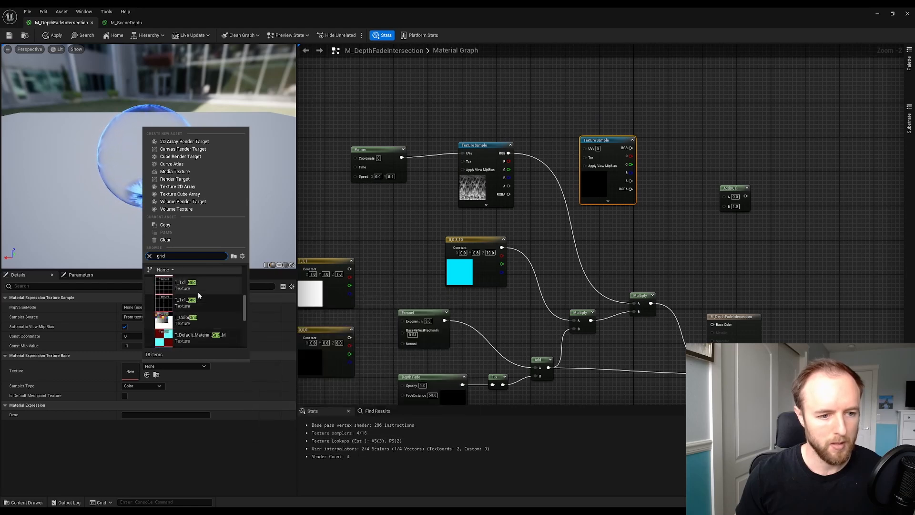
left_click(200, 303)
left_click(643, 240)
right_click_drag(743, 311, 670, 286)
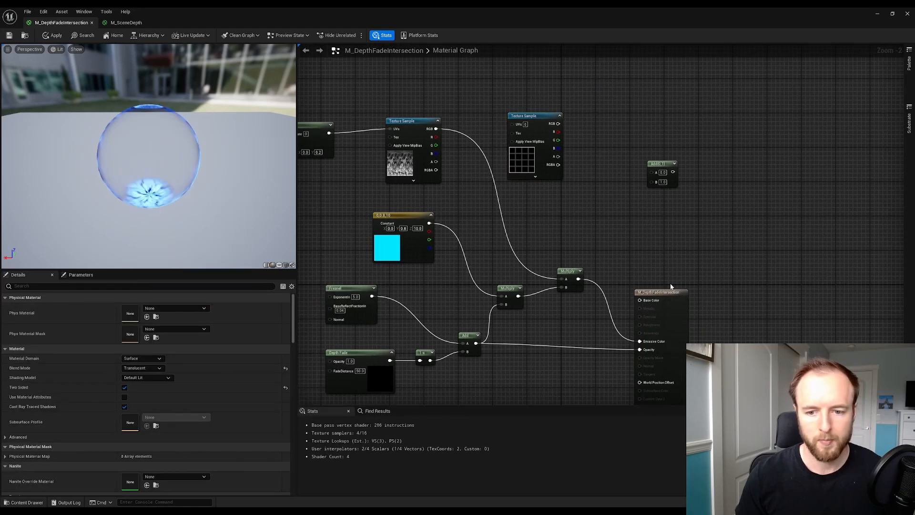
left_click_drag(667, 294, 709, 298)
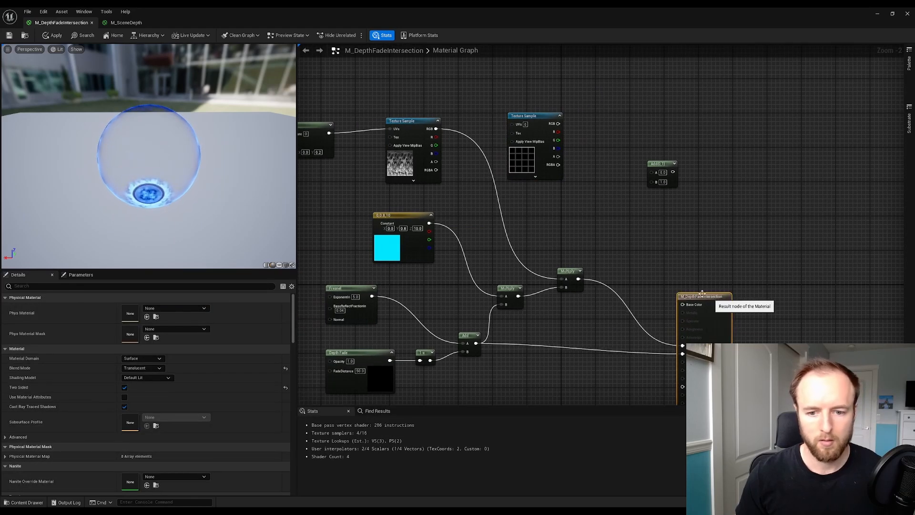
- Combine the grid texture's RGB (A) with the panning-texture Multiply's output (B) in a new Add node, feed Emissive Color, and inspect the preview
left_click(638, 269)
left_click_drag(581, 281, 558, 123)
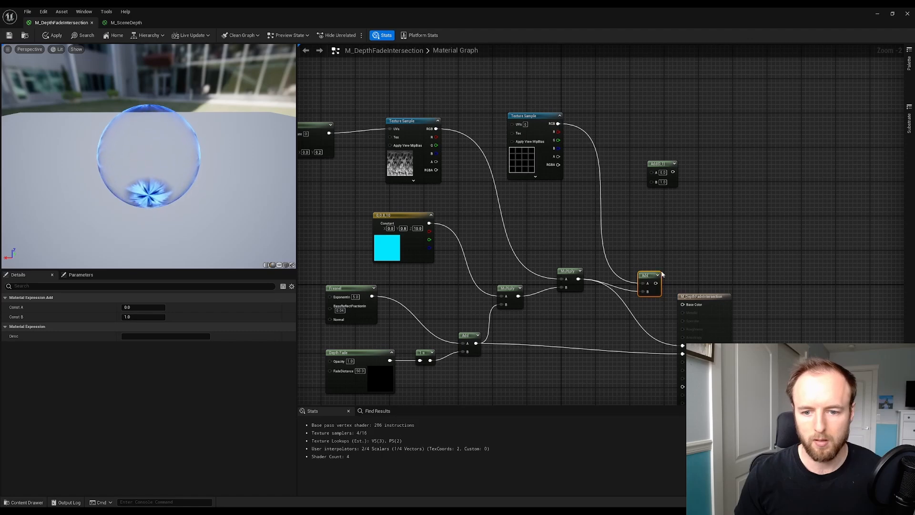
left_click_drag(655, 283, 680, 349)
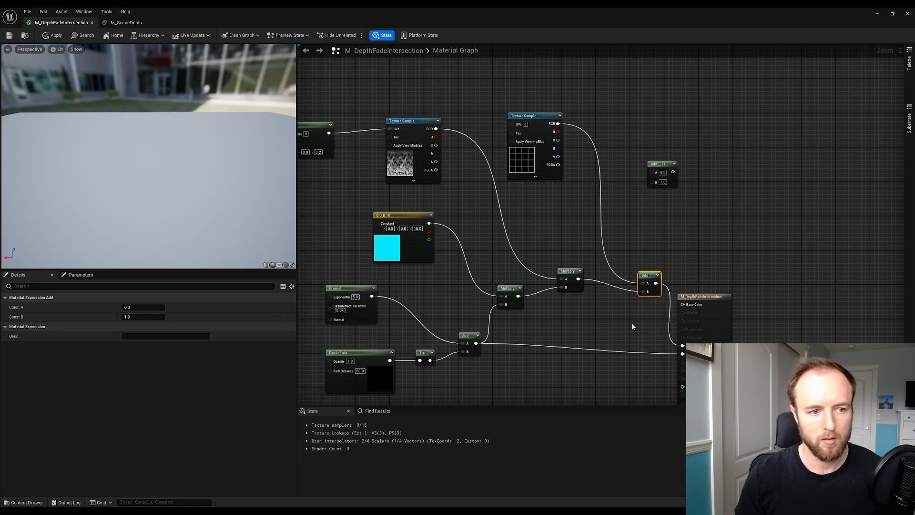
left_click_drag(143, 176, 238, 147)
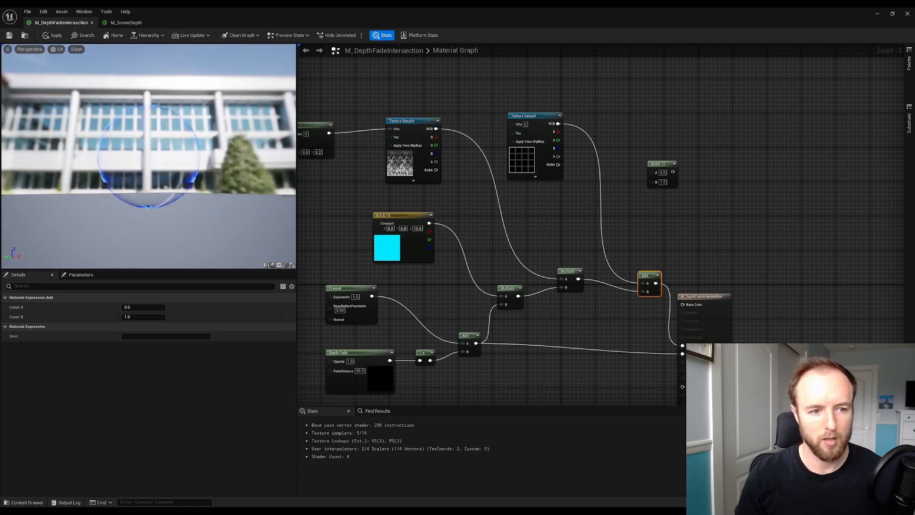
left_click_drag(149, 158, 181, 178)
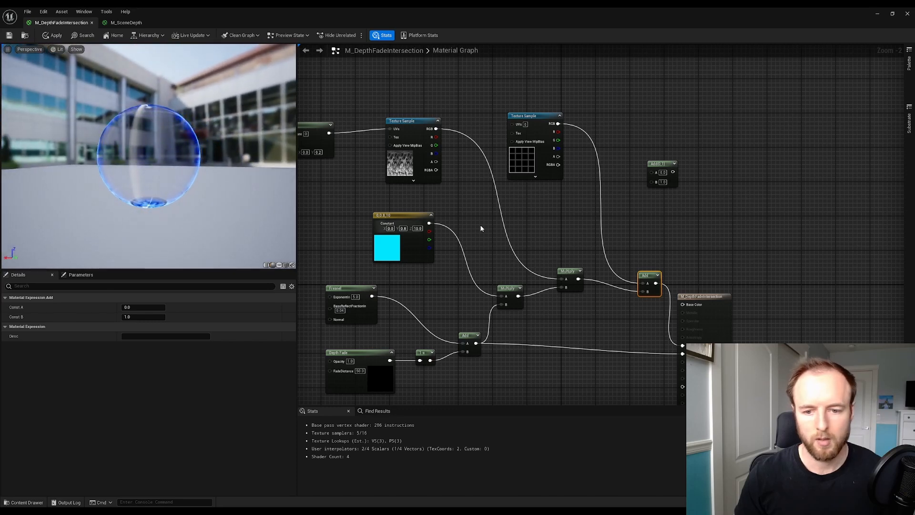
- Multiply the grid texture's RGB (A) by the panning-texture Multiply's output (B), connect the result to Emissive Color, and delete the bypassed Add node
left_click(615, 245)
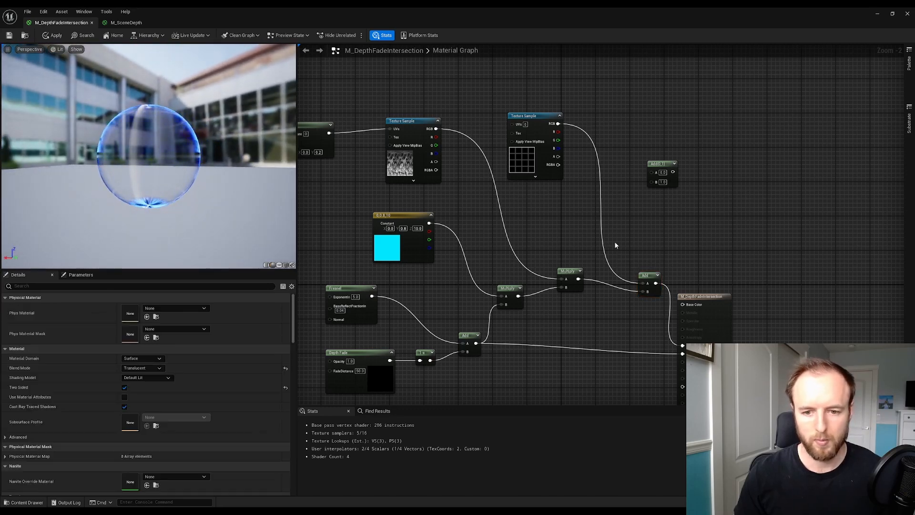
left_click(576, 228)
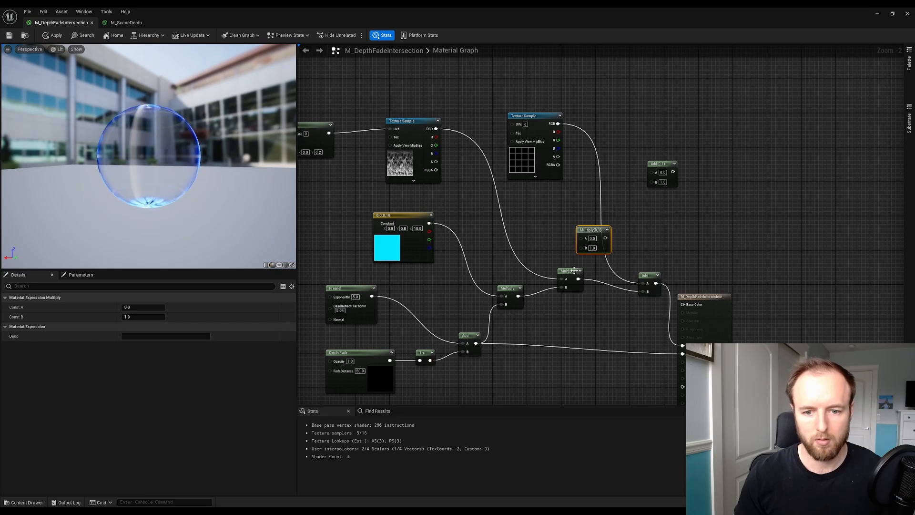
left_click_drag(578, 280, 553, 124)
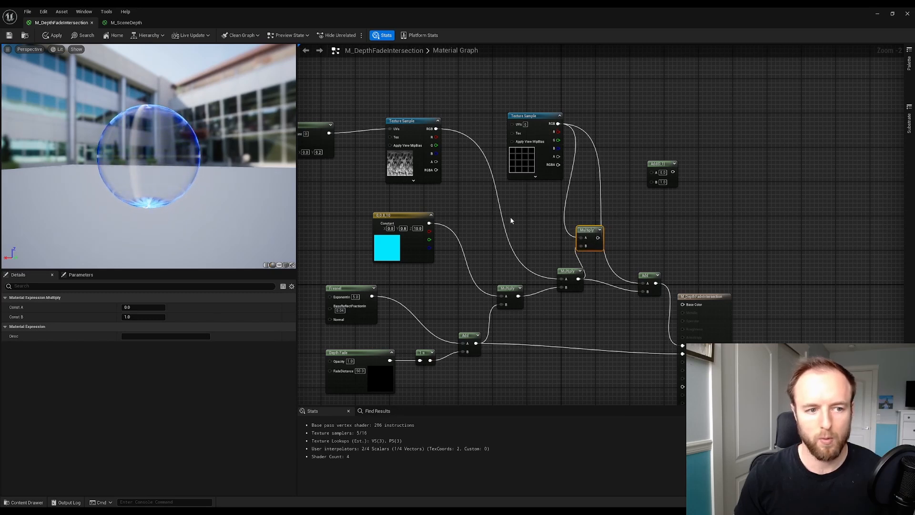
left_click_drag(596, 237, 682, 344)
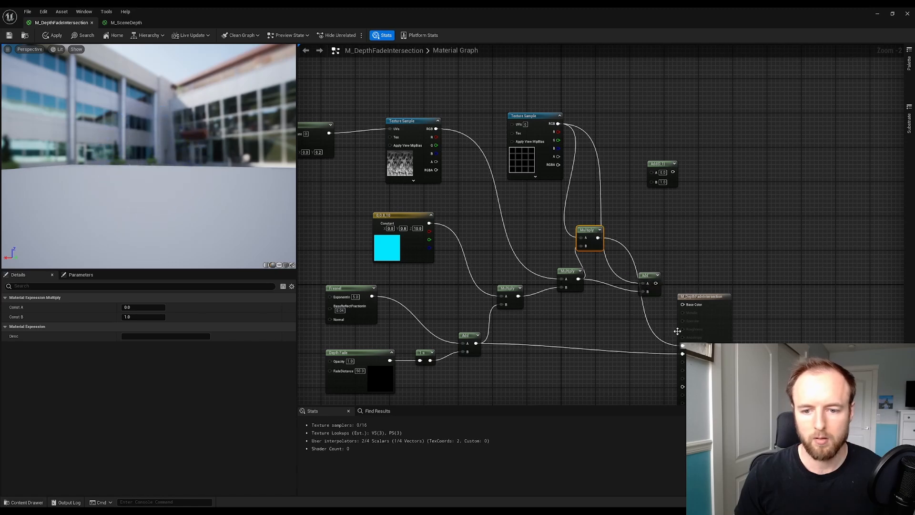
left_click(657, 282)
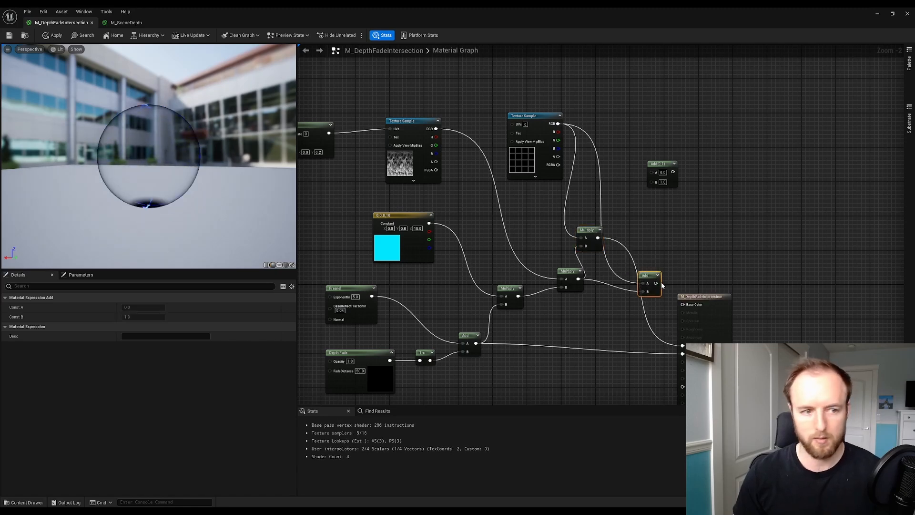
key("Delete")
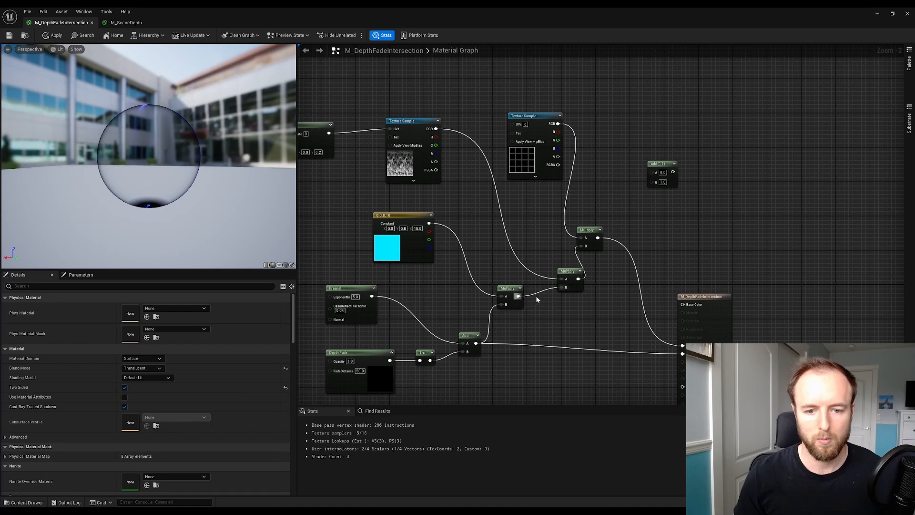
- Feed the cyan Multiply's output into B of the grid Multiply and preview that node on the sphere
left_click_drag(518, 296, 571, 227)
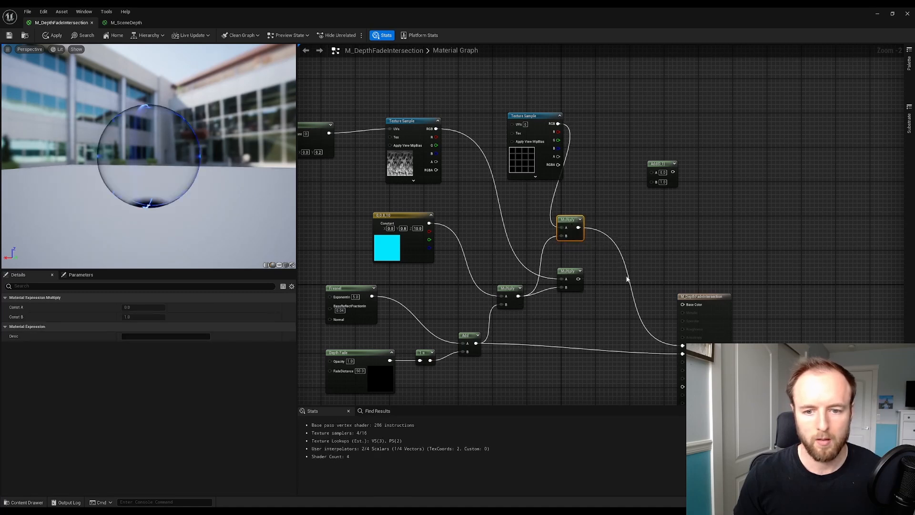
right_click(567, 219)
left_click(590, 235)
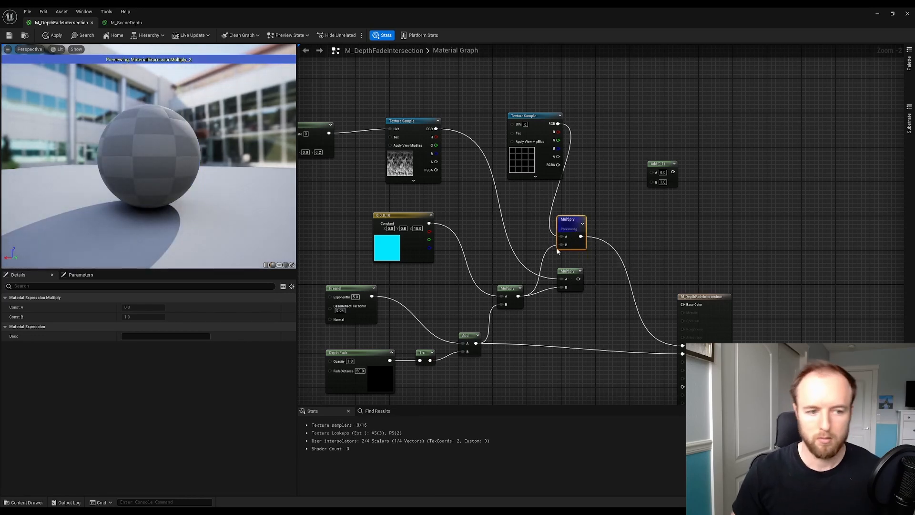
- Add the grid Multiply's output (A) to the panning-texture Multiply's output (B), connect the sum to Emissive Color, and save the material
left_click(589, 211)
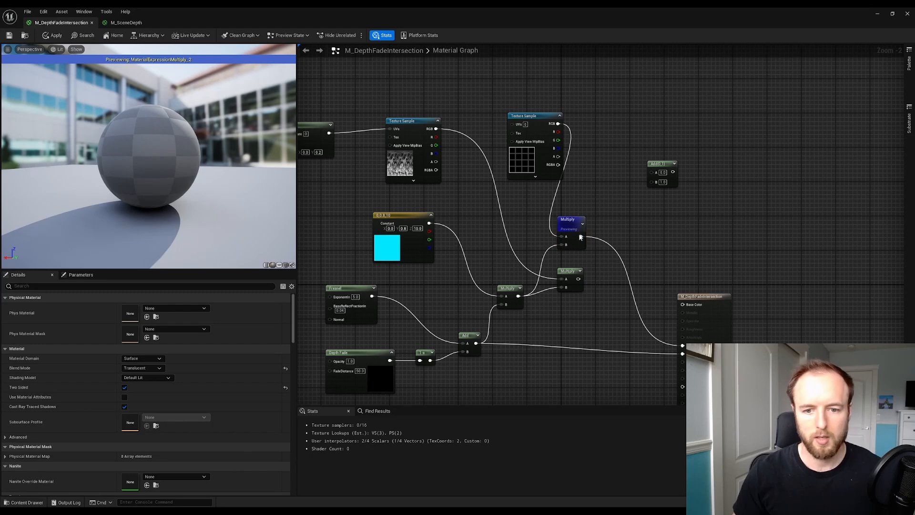
key("a")
left_click(602, 261)
left_click_drag(578, 279, 581, 236)
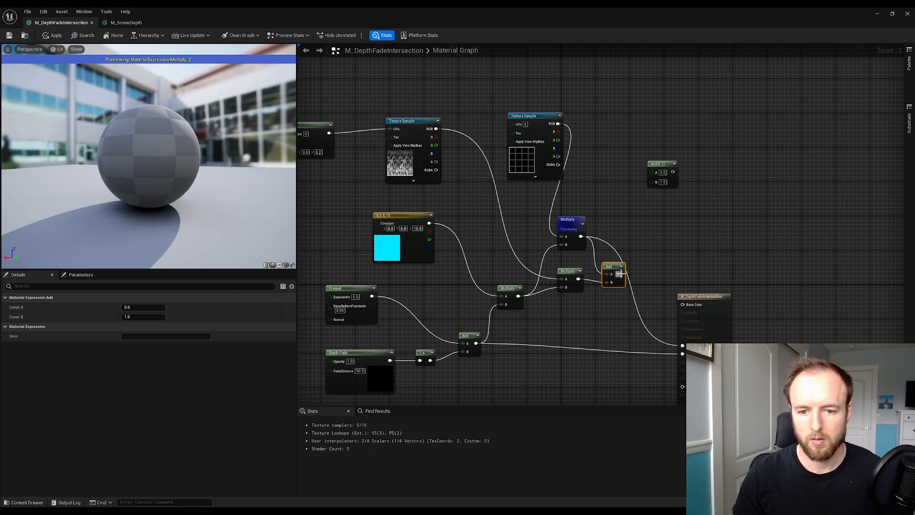
left_click_drag(620, 273, 682, 345)
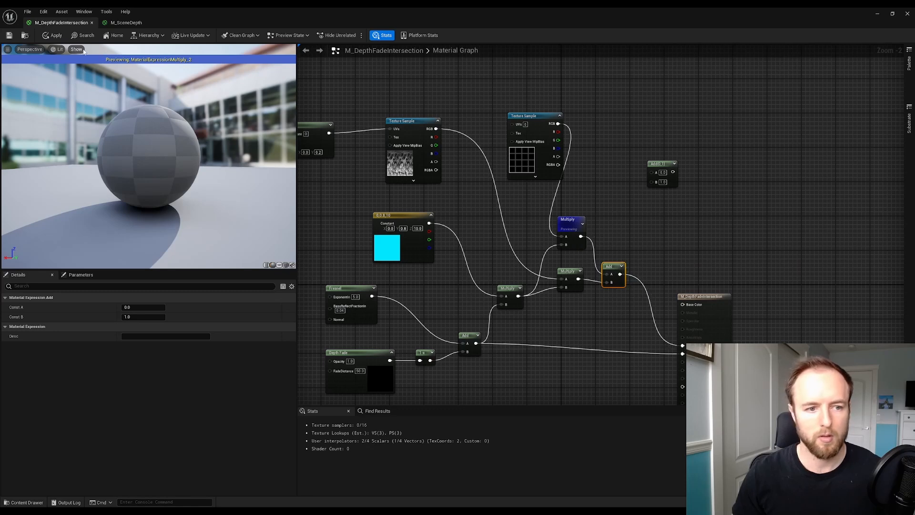
left_click(9, 36)
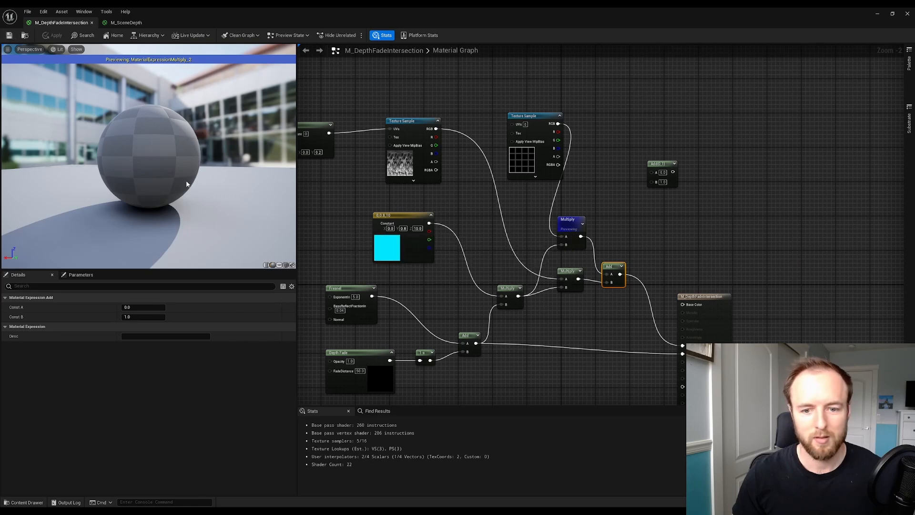
- Stop previewing the grid Multiply node and examine the full material on the preview sphere from several angles
right_click(576, 228)
left_click(613, 236)
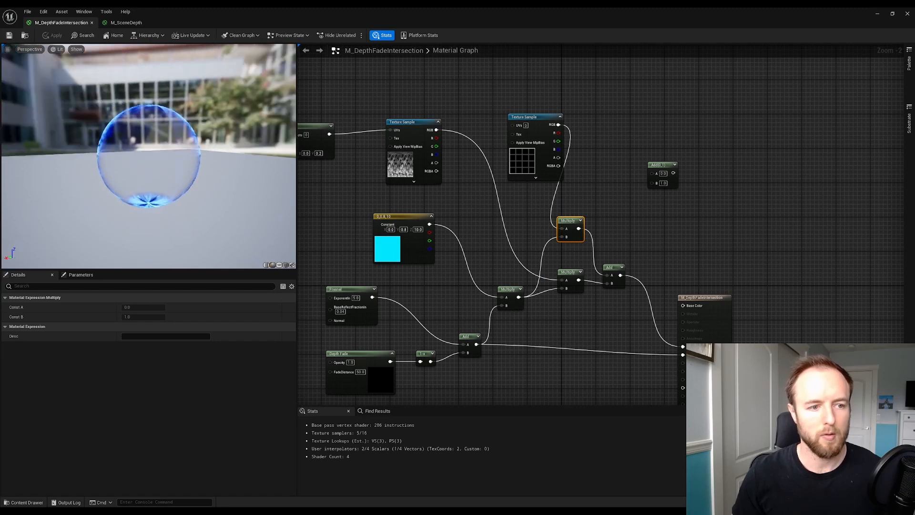
left_click_drag(143, 143, 214, 200)
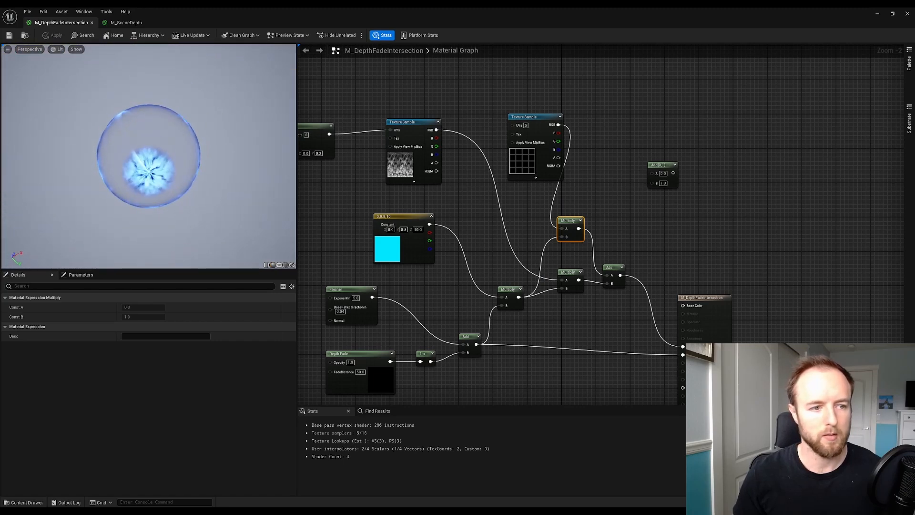
left_click_drag(149, 200, 229, 158)
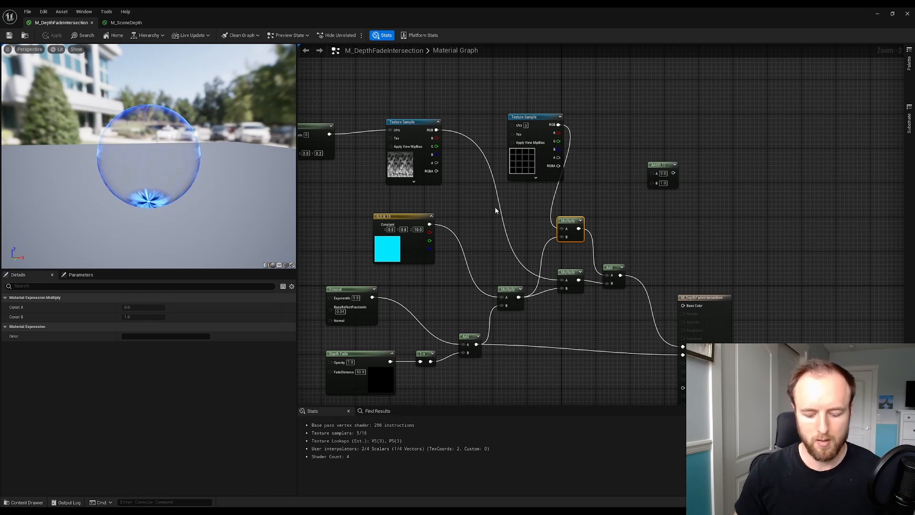
- Multiply the grid texture's RGB (A) directly by the cyan color constant (B) in a new Multiply node
left_click(522, 211)
key("m")
left_click(510, 213)
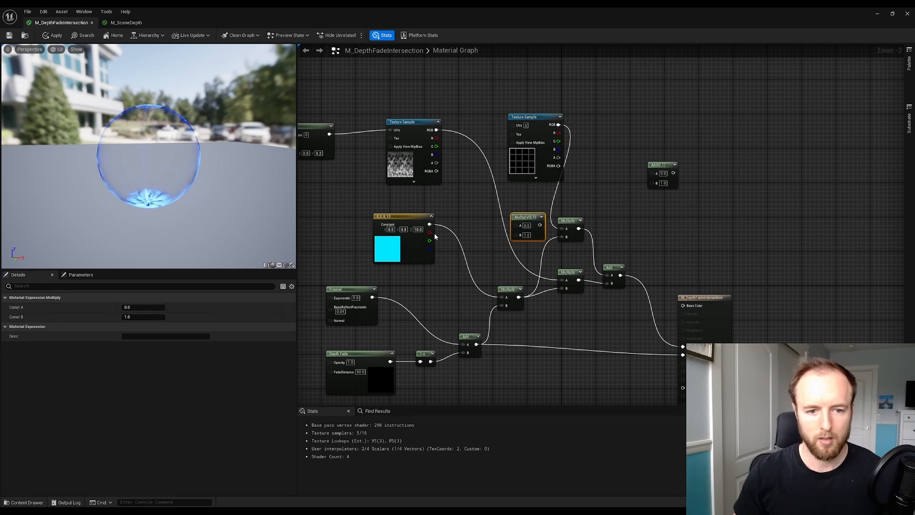
left_click_drag(430, 226, 516, 235)
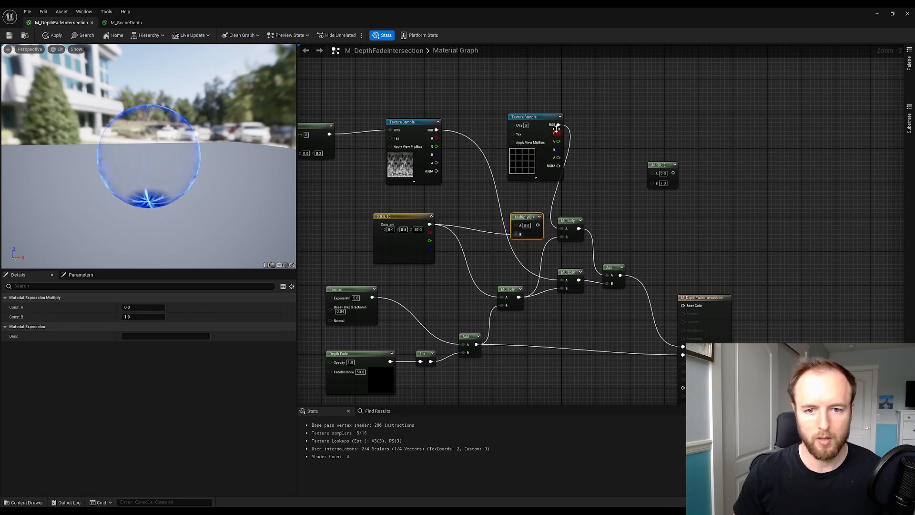
left_click_drag(559, 125, 516, 225)
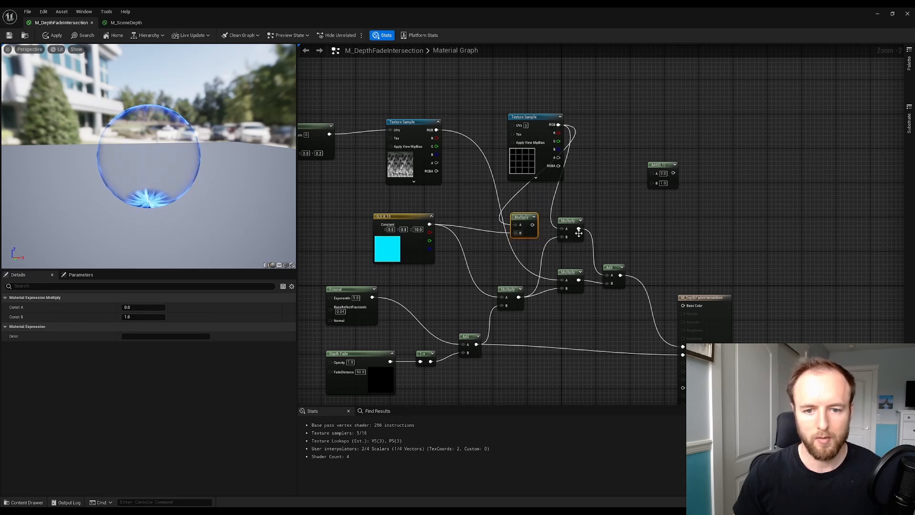
- Replace the old grid Multiply with the new one as the Add node's A input and save the material
left_click(574, 220)
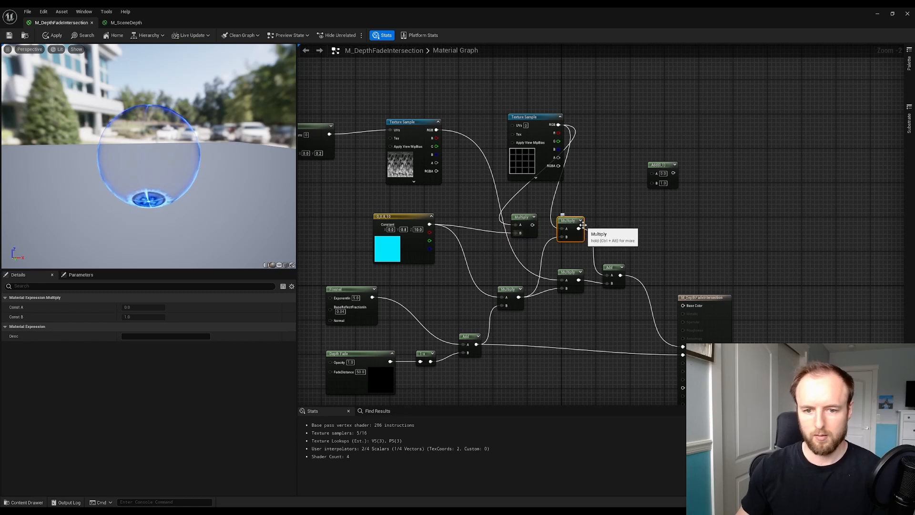
key("Delete")
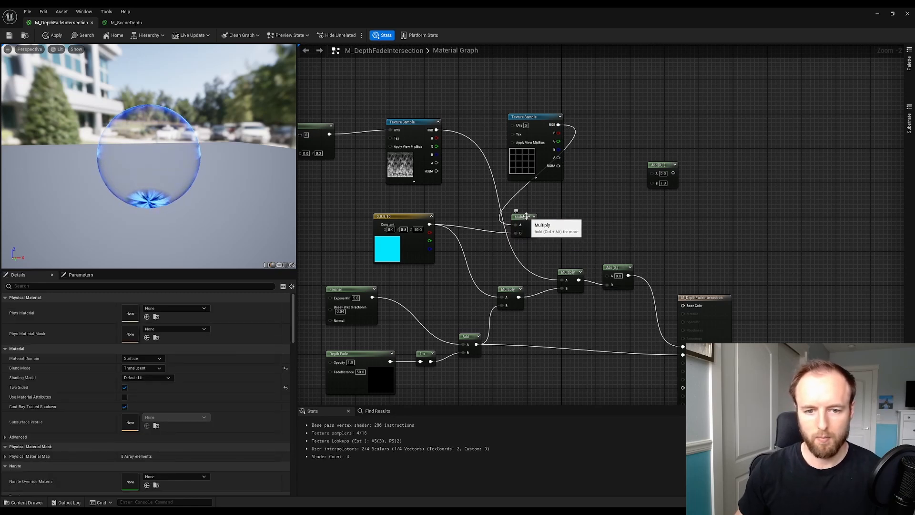
left_click_drag(525, 217, 608, 275)
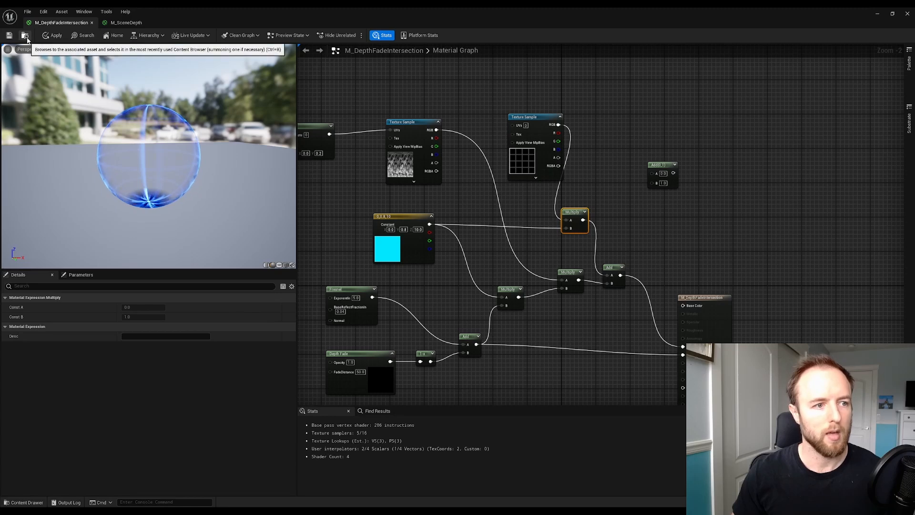
left_click(8, 35)
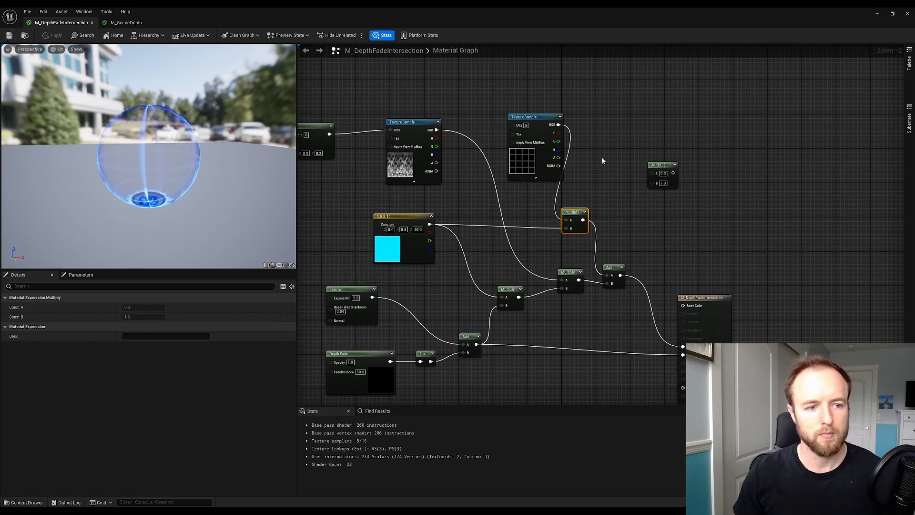
- Examine the force-field sphere in the ThirdPersonMap level from several sides, including its intersections with the ramp and floor
left_click(877, 14)
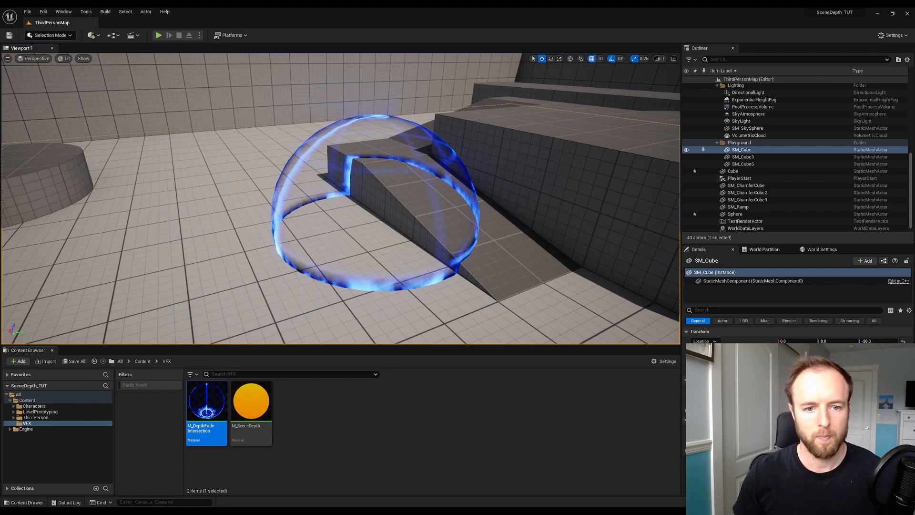
right_click_drag(362, 200, 485, 202)
key("w")
key("s")
key("w")
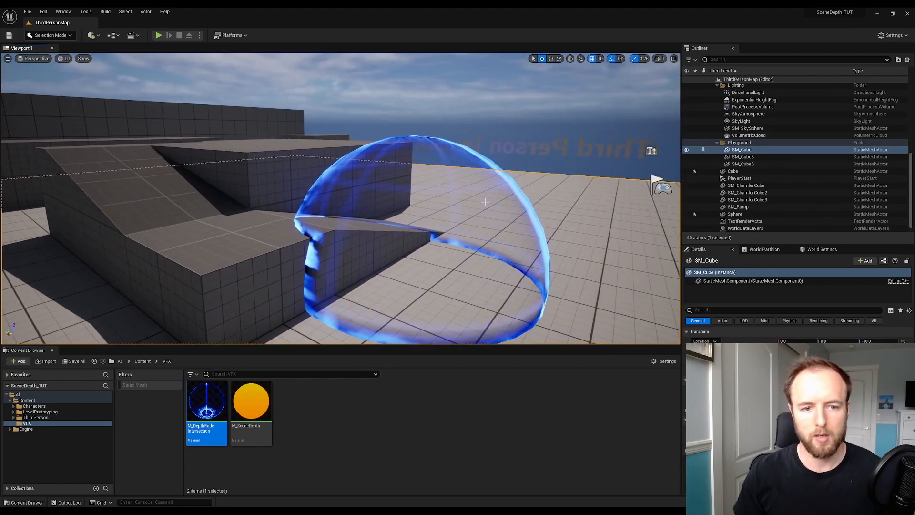
- Try 2 and settle on 4 for the grid Texture Sample's UVs coordinate in M_DepthFadeIntersection, and save the material
double_click(206, 402)
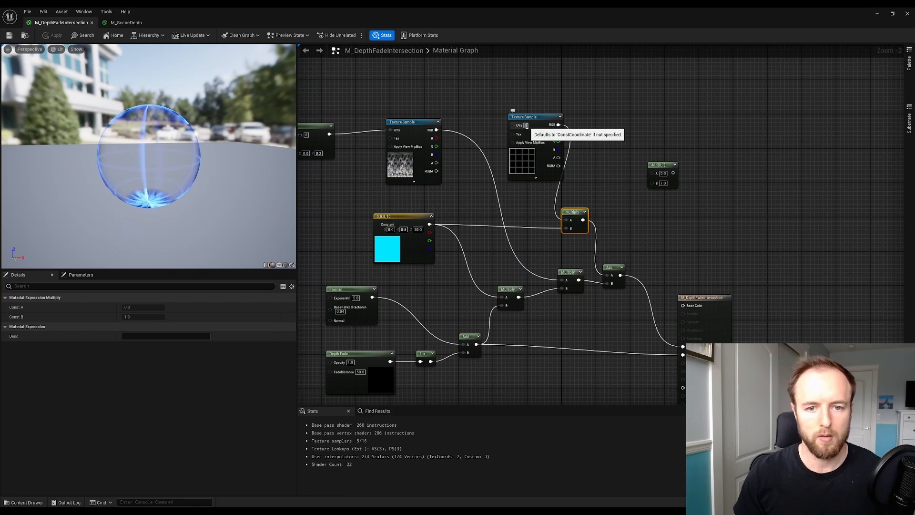
type("2")
key("Return")
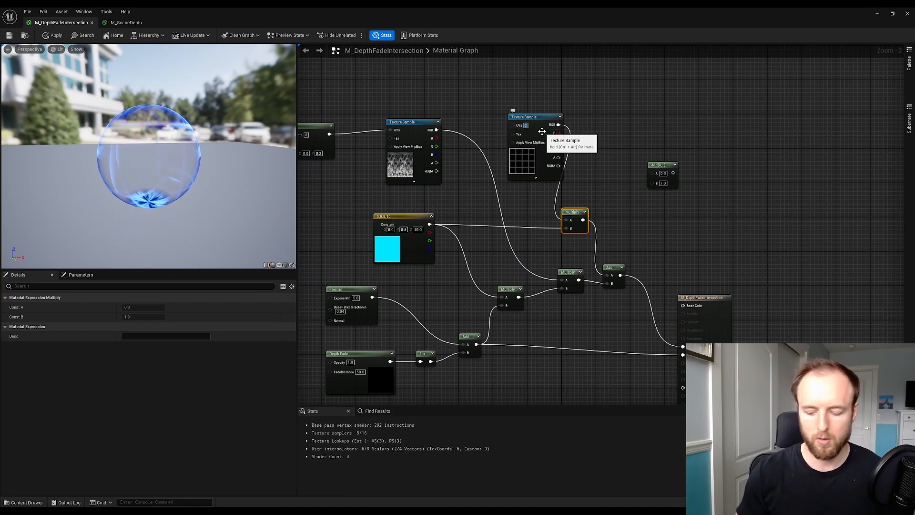
type("4")
key("Return")
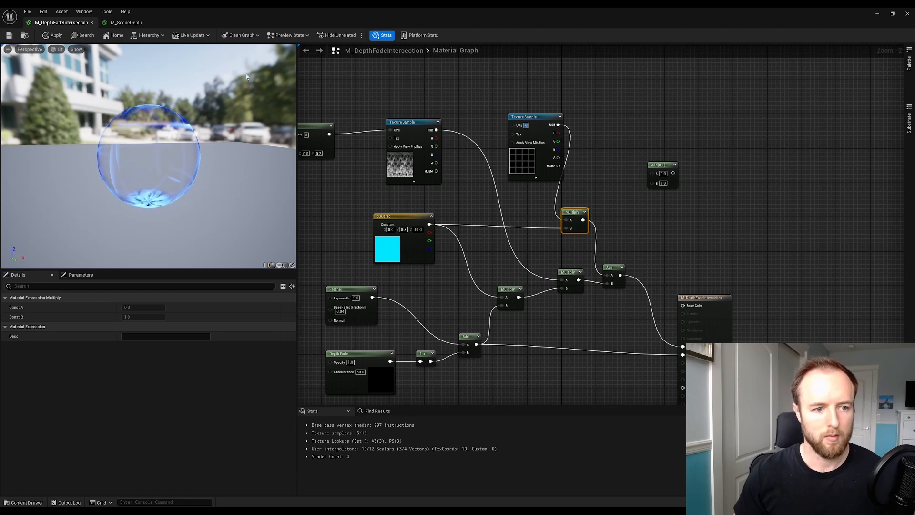
left_click(11, 36)
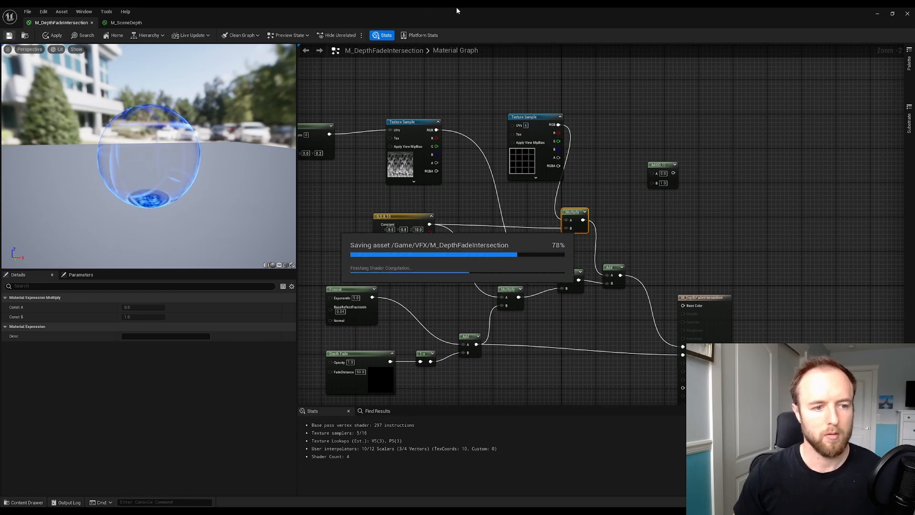
- Move the material editor out of the way and examine the force-field sphere's grid lines in the level
left_click_drag(456, 7, 587, 289)
left_click_drag(584, 286, 348, 300, "alt")
mouse_move(510, 188)
right_mouse_down()
mouse_move(529, 190)
mouse_move(511, 187)
right_mouse_up()
right_click_drag(351, 159, 343, 158)
right_click_drag(374, 184, 428, 159)
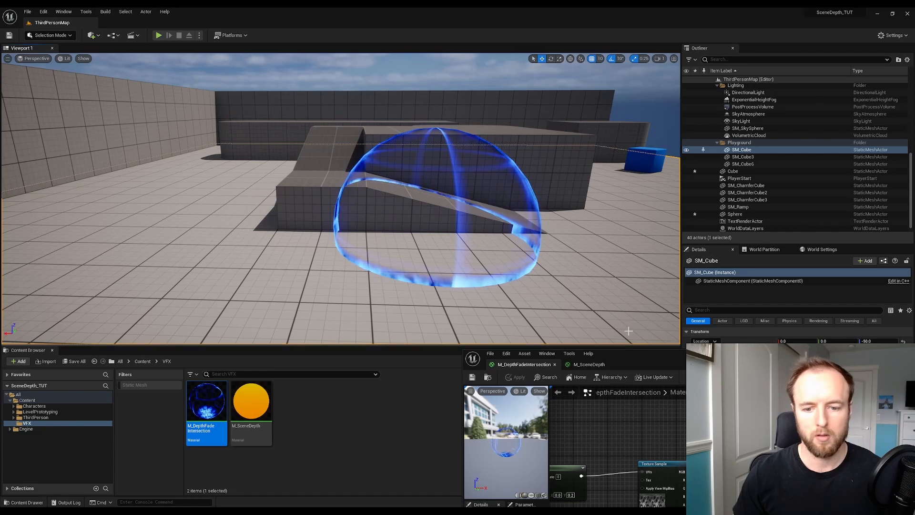
- Duplicate the existing Panner in the maximized material editor and connect the copy to the grid Texture Sample's UVs
double_click(638, 359)
left_click(390, 185)
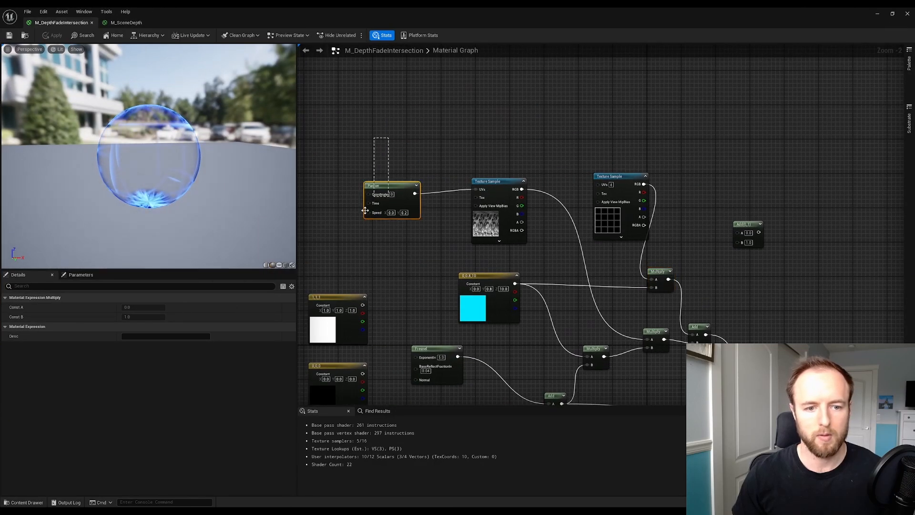
key("ctrl+c")
key("ctrl+v")
left_click_drag(560, 134, 597, 184)
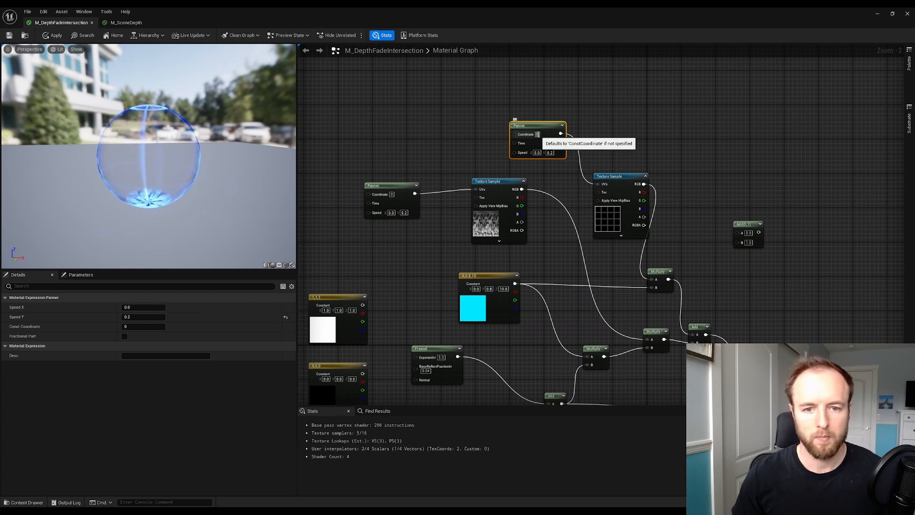
- Try a coordinate of 4 on the grid texture's Panner and undo the change
left_click(537, 134)
type("4")
key("Return")
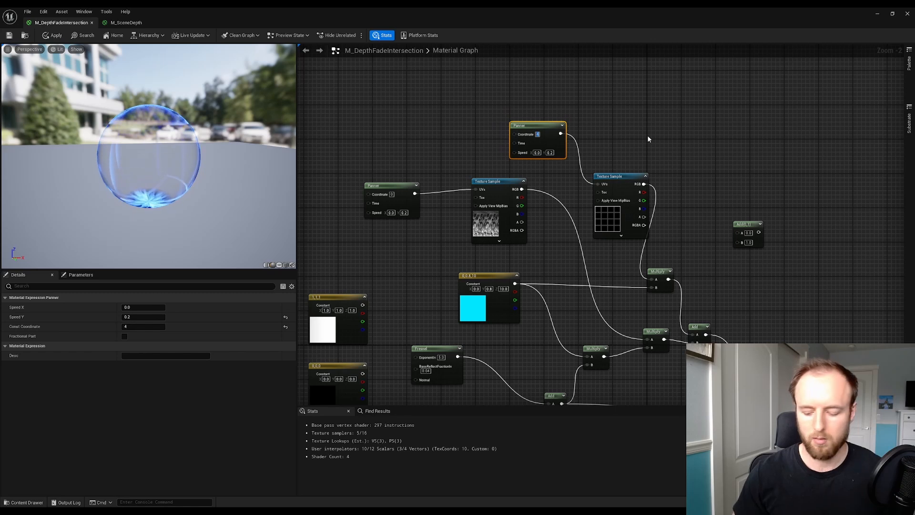
key("ctrl+z")
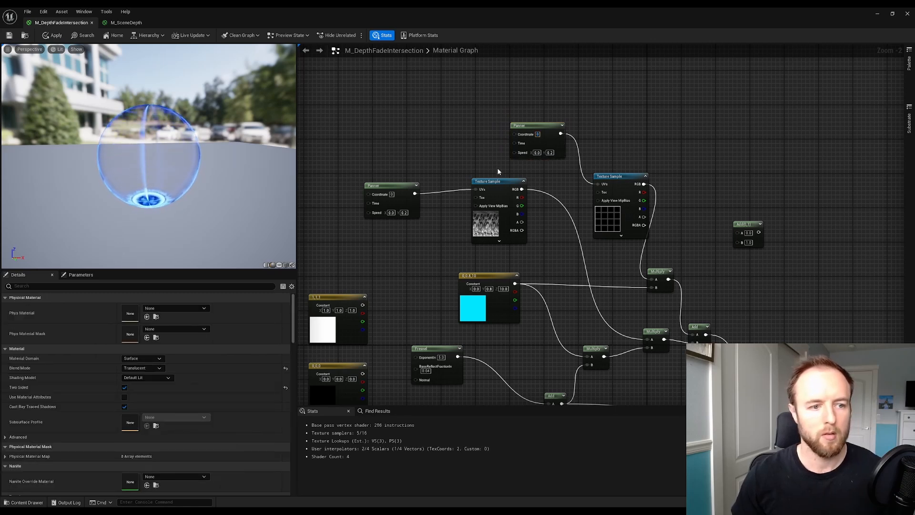
- Save the material and examine the panning grid on the force-field sphere in the level from different angles
left_click(11, 38)
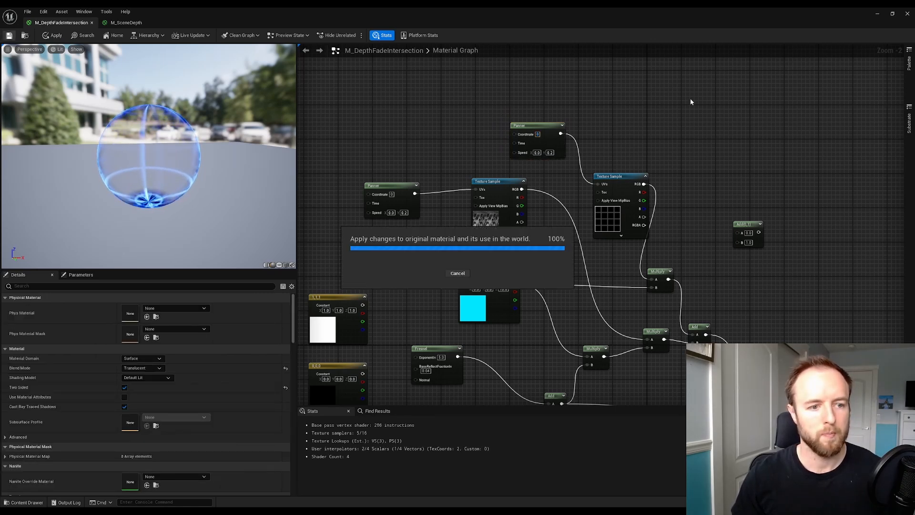
left_click(877, 15)
right_click_drag(457, 200, 286, 200)
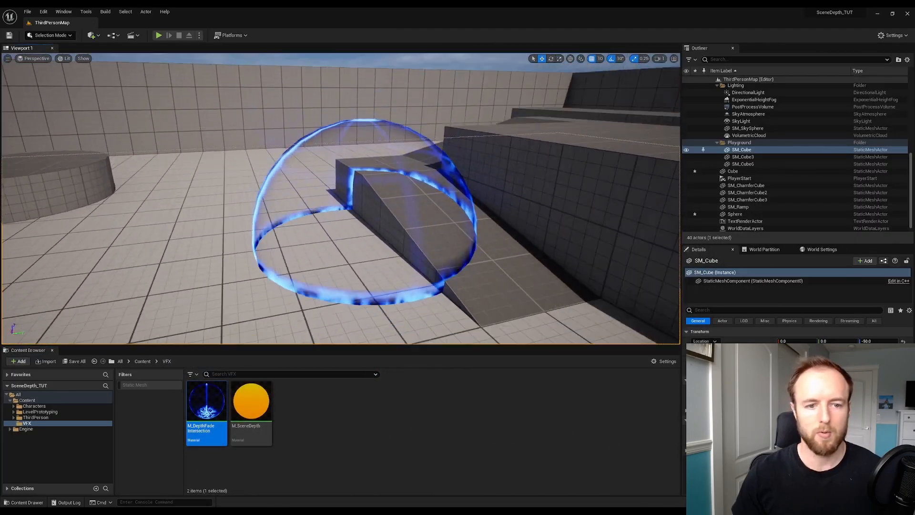
mouse_move(405, 196)
right_mouse_down()
mouse_move(500, 181)
mouse_move(405, 196)
right_mouse_up()
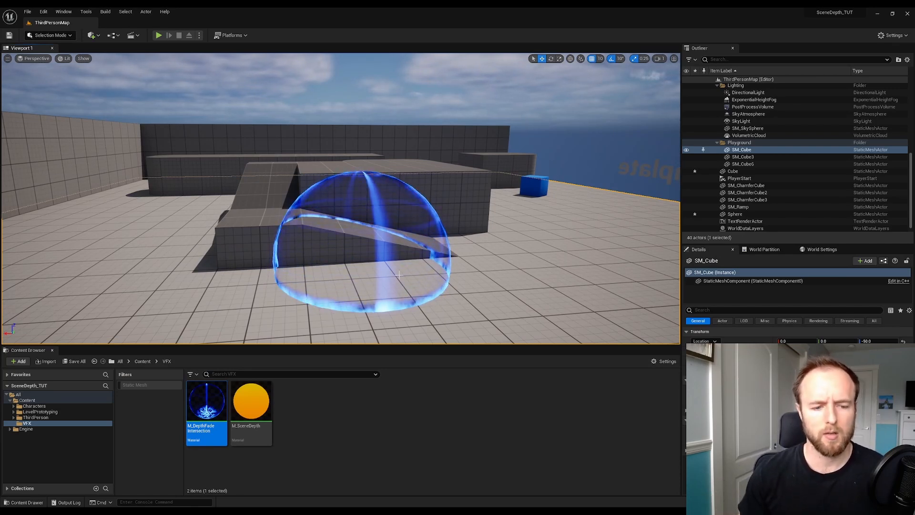
left_click(360, 400)
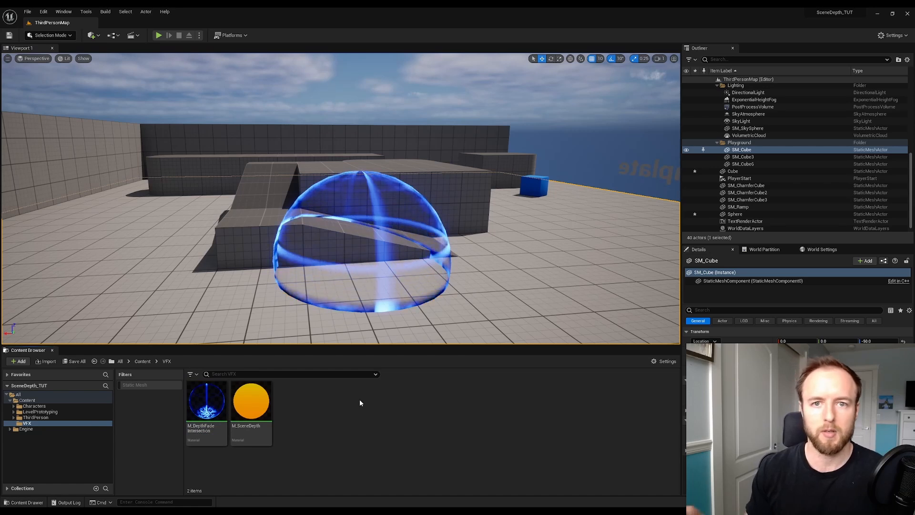